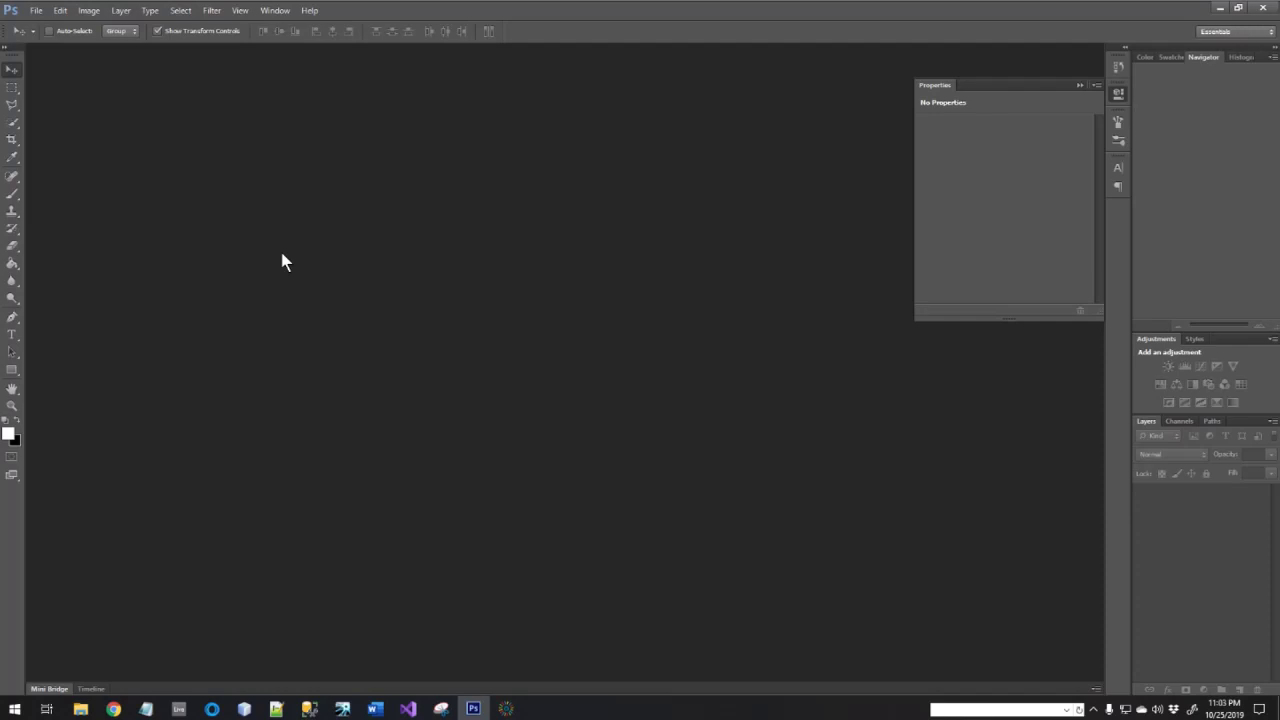
- Open the image "Aston Martin Museum.jpg" from the Challenge Lesson 4 folder
click(35, 10)
click(44, 38)
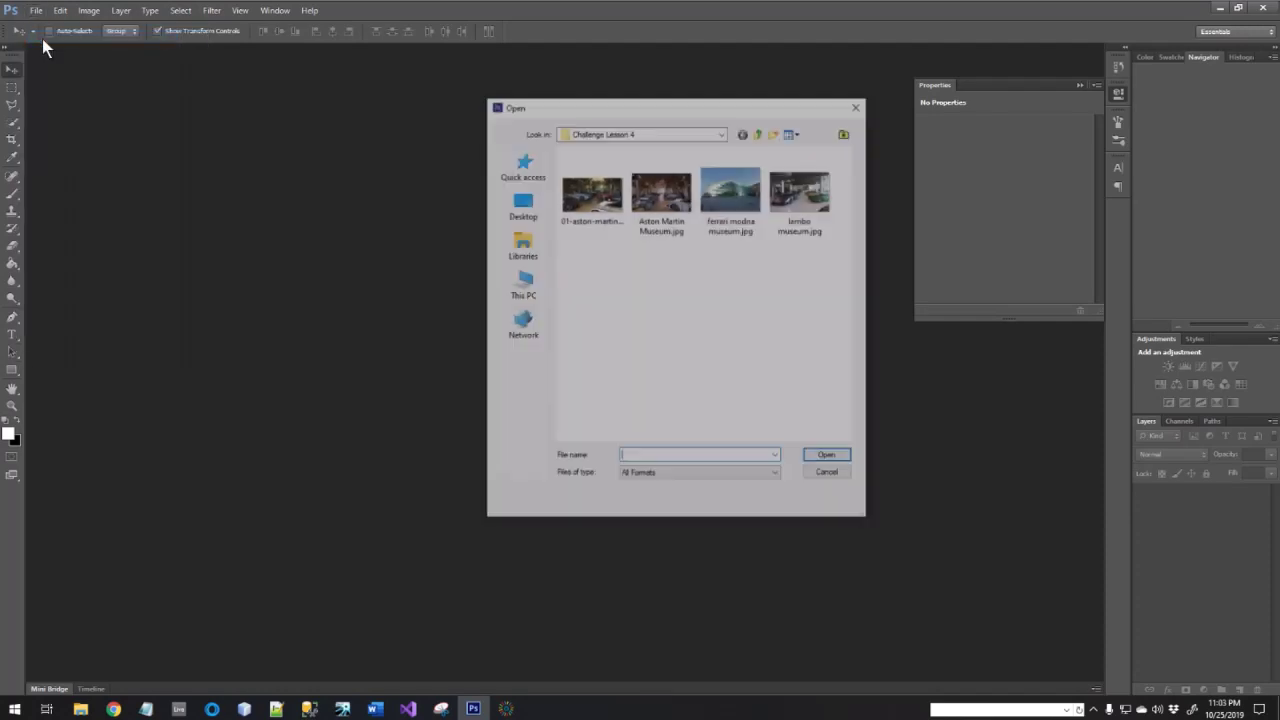
click(670, 220)
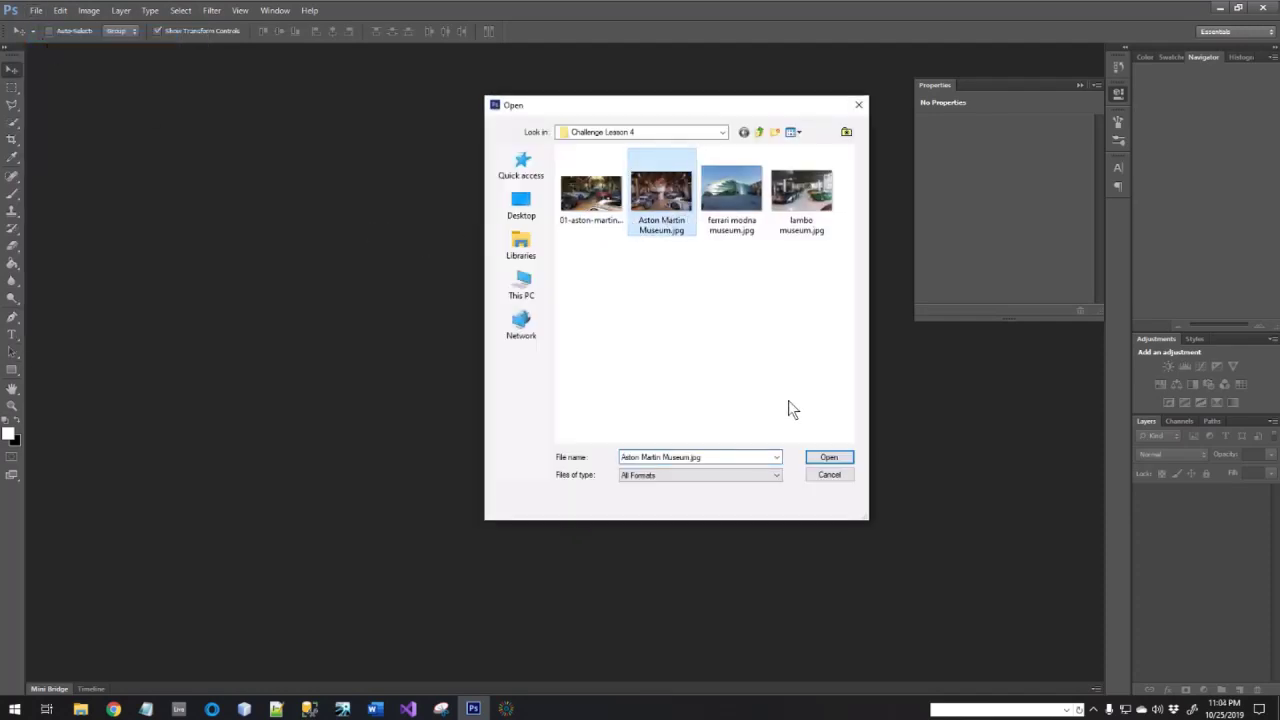
click(826, 457)
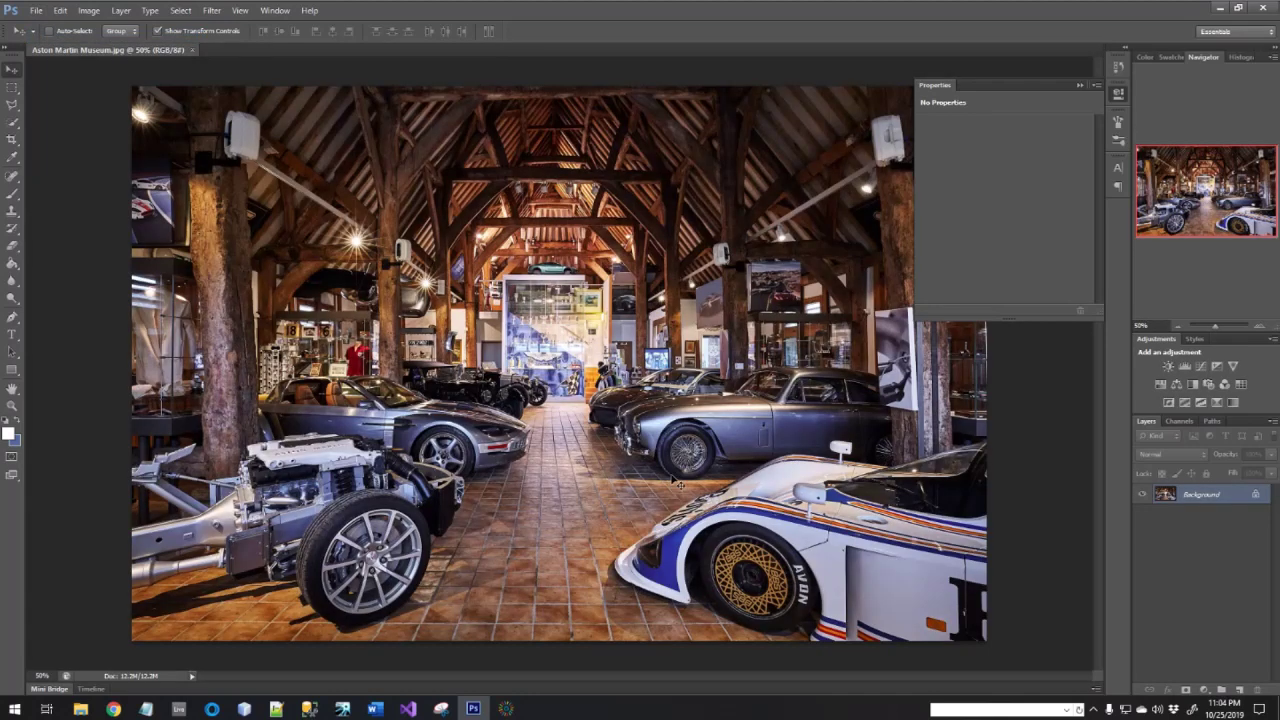
- Collapse the Properties panel over the image and duplicate the Background layer
click(1077, 86)
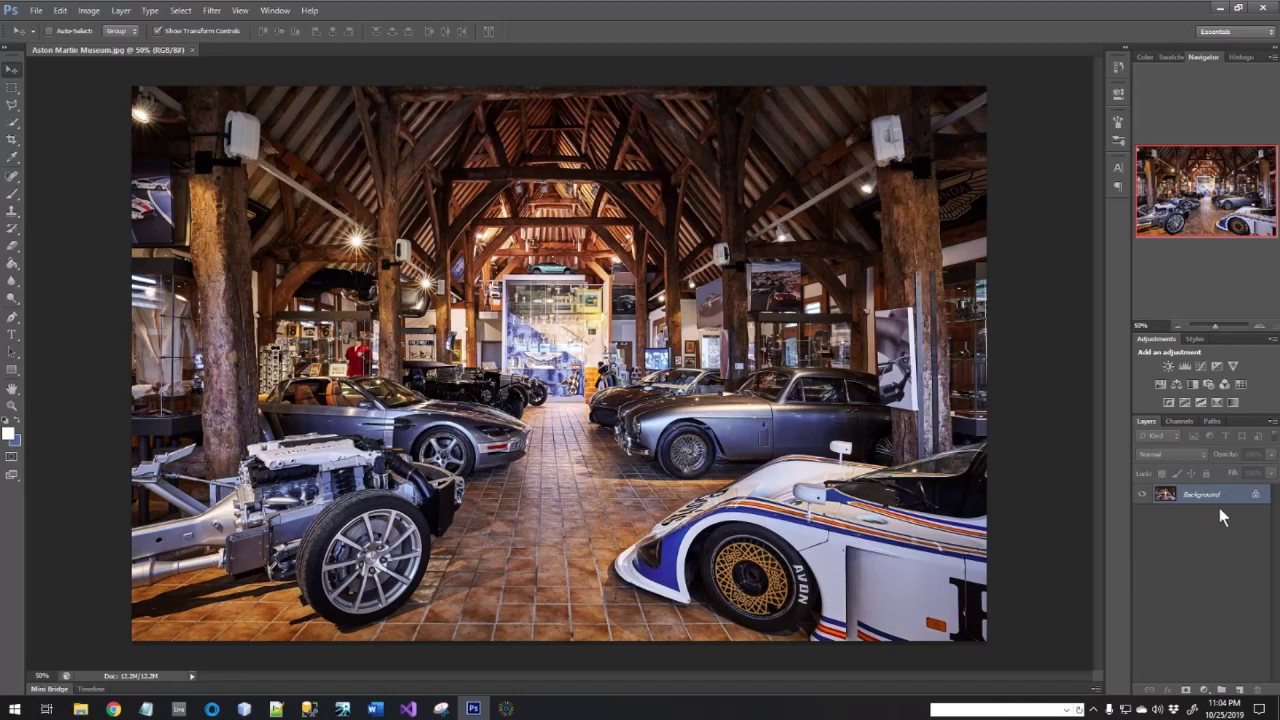
drag(1205, 500, 1239, 690)
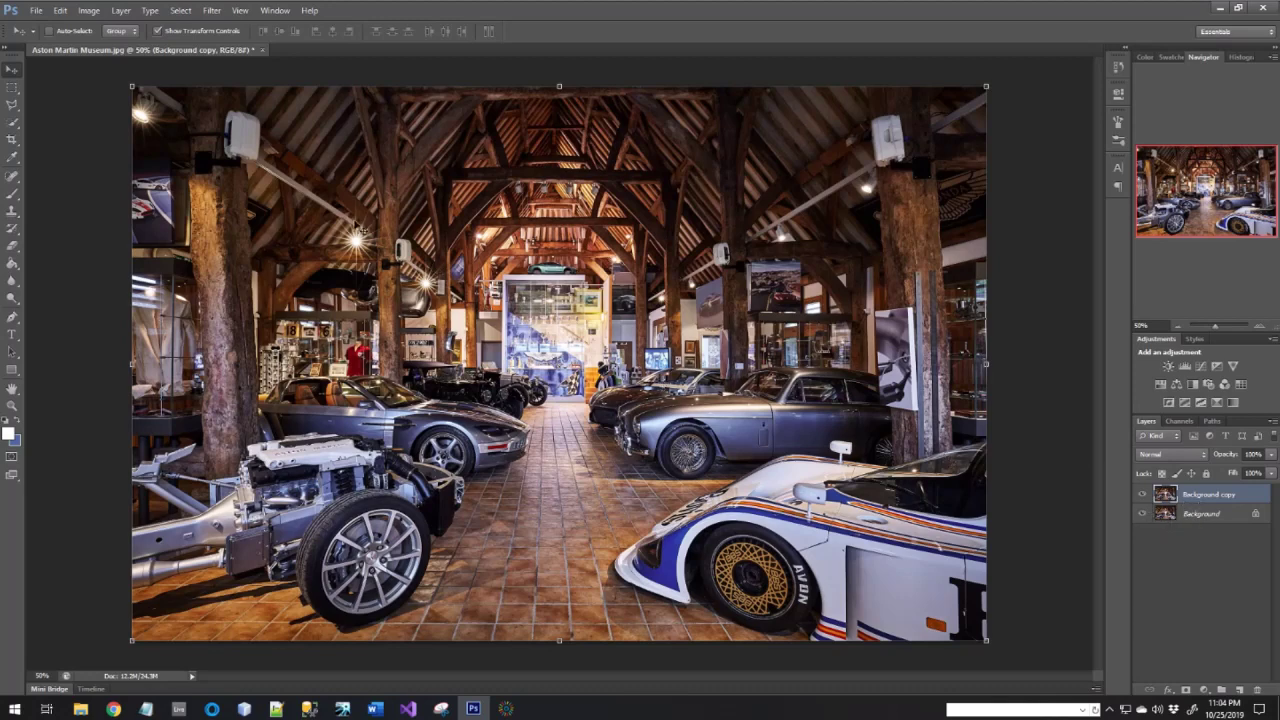
- Desaturate the Background copy layer with the direct image adjustment
click(89, 14)
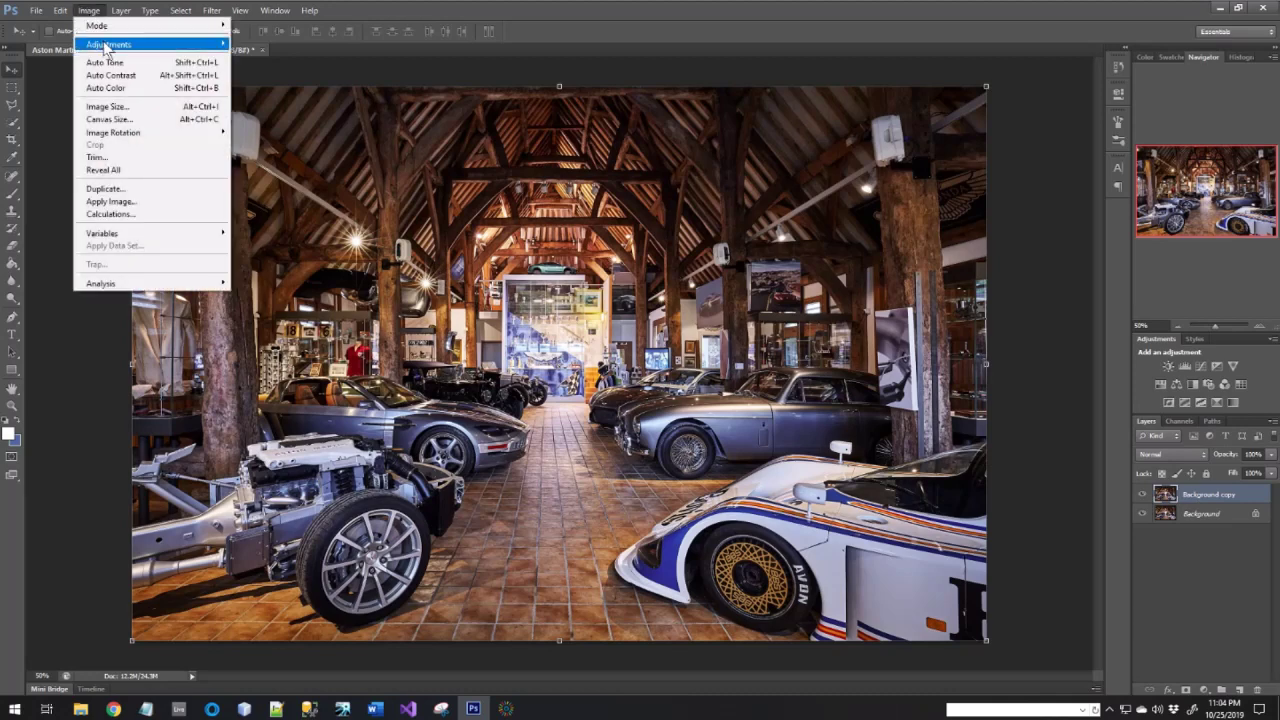
mouse_move(108, 44)
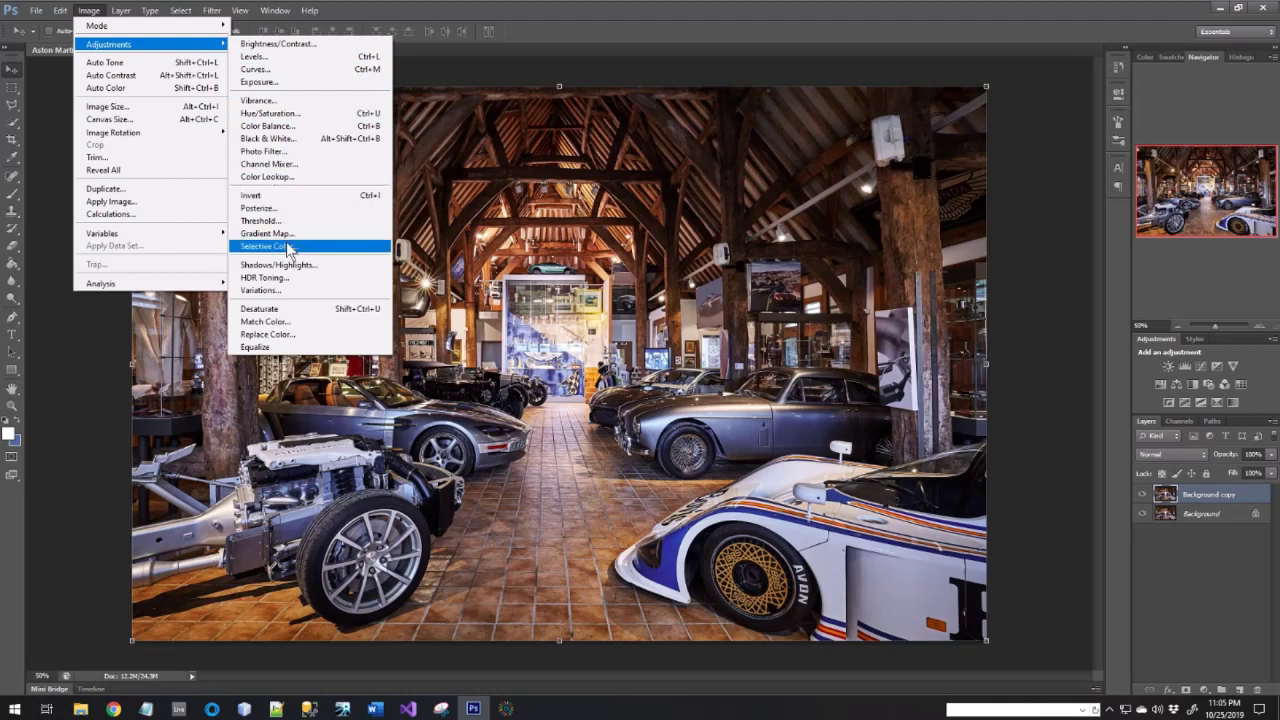
click(288, 312)
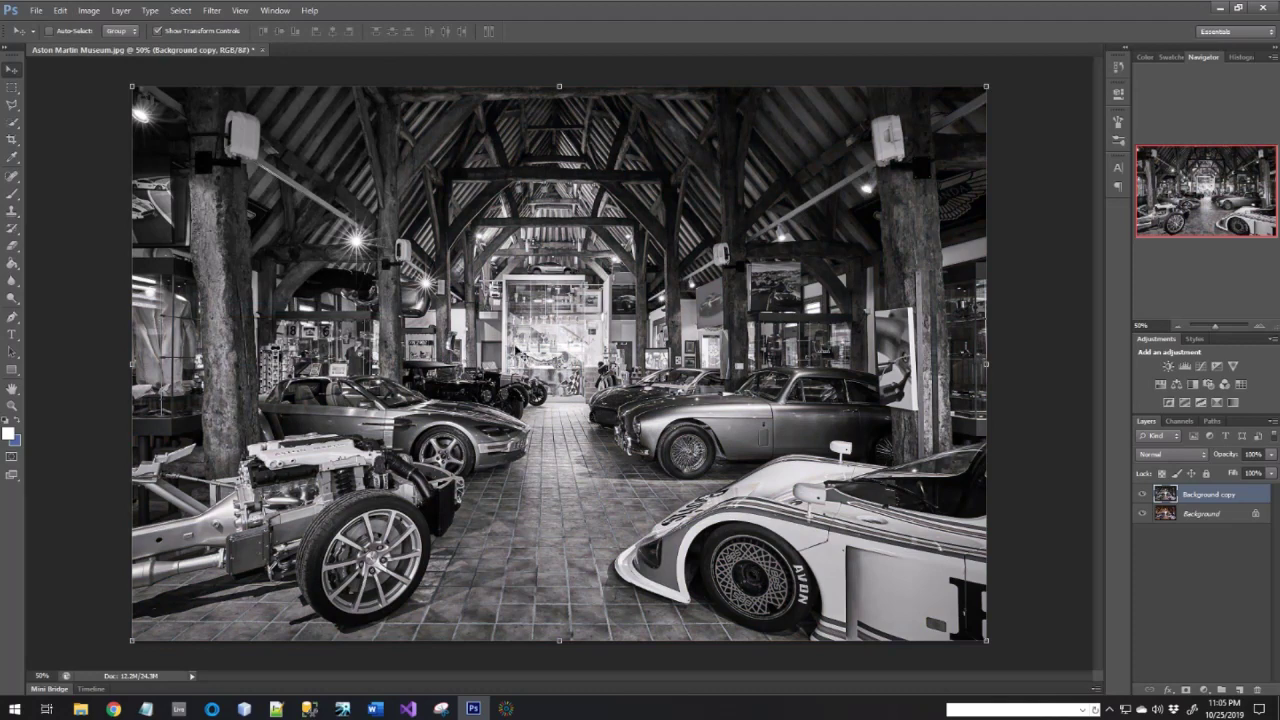
- Undo the desaturation of the Background copy layer
click(89, 10)
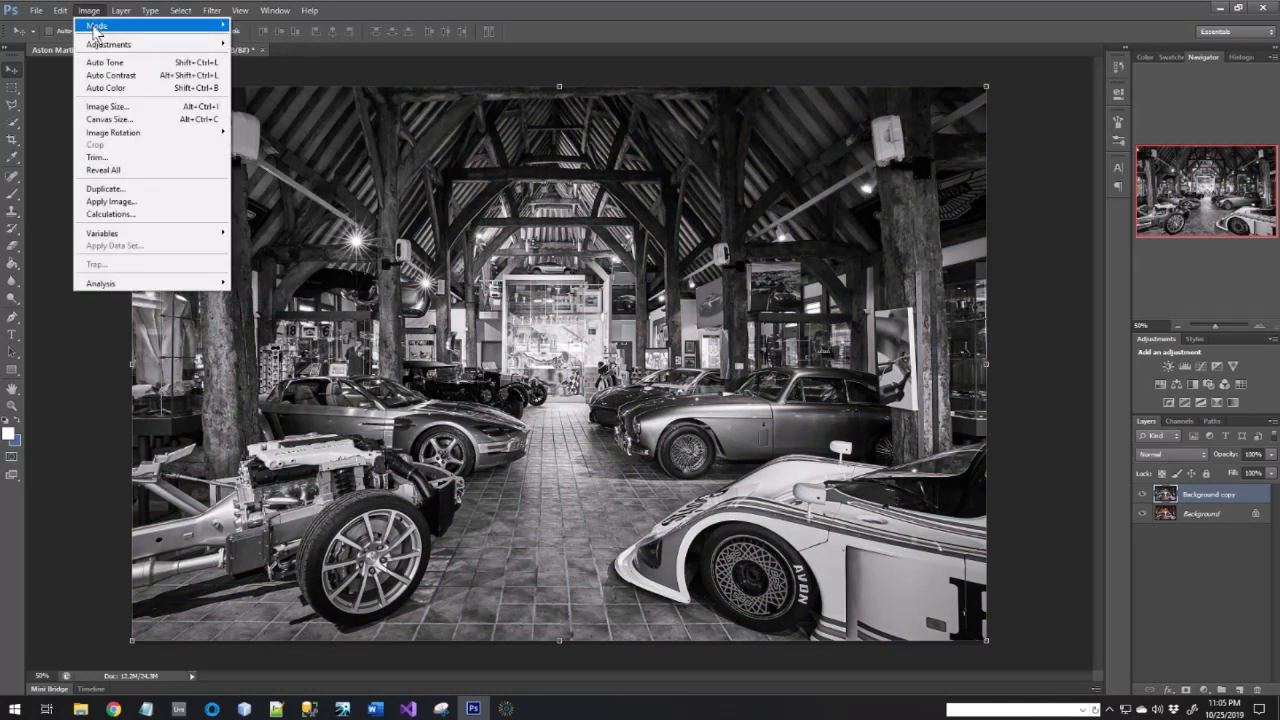
mouse_move(150, 44)
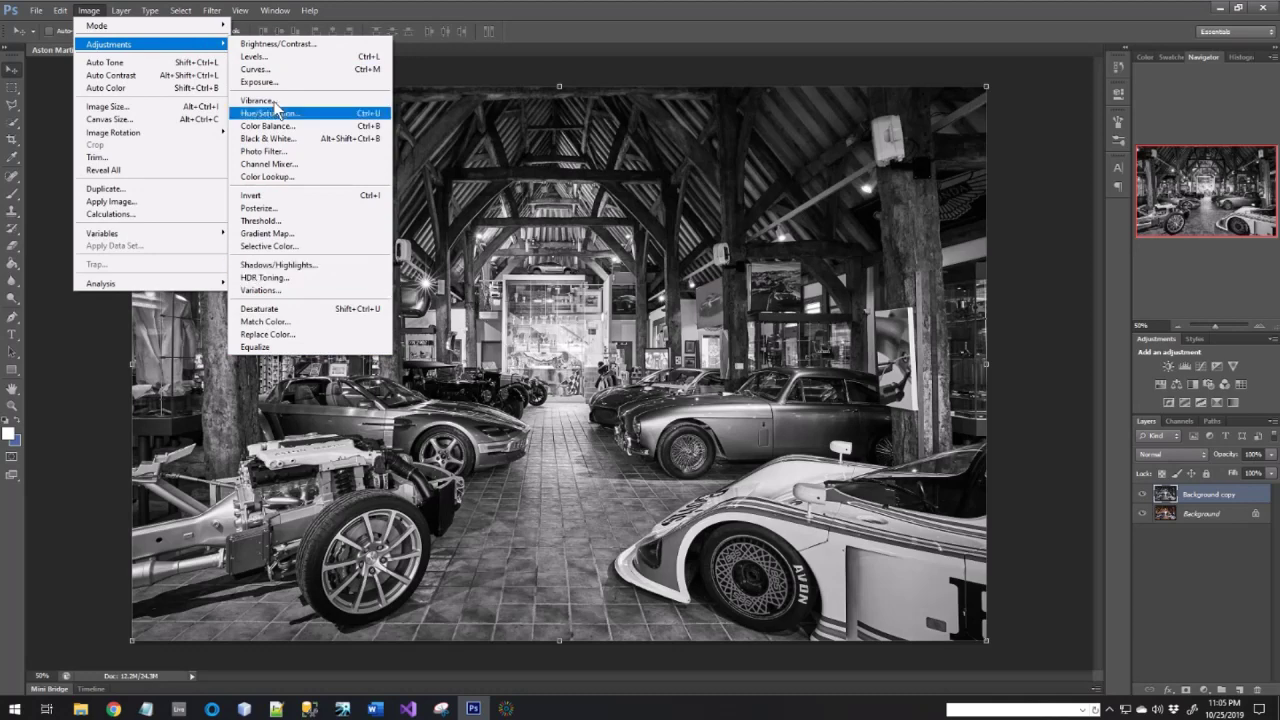
mouse_move(60, 10)
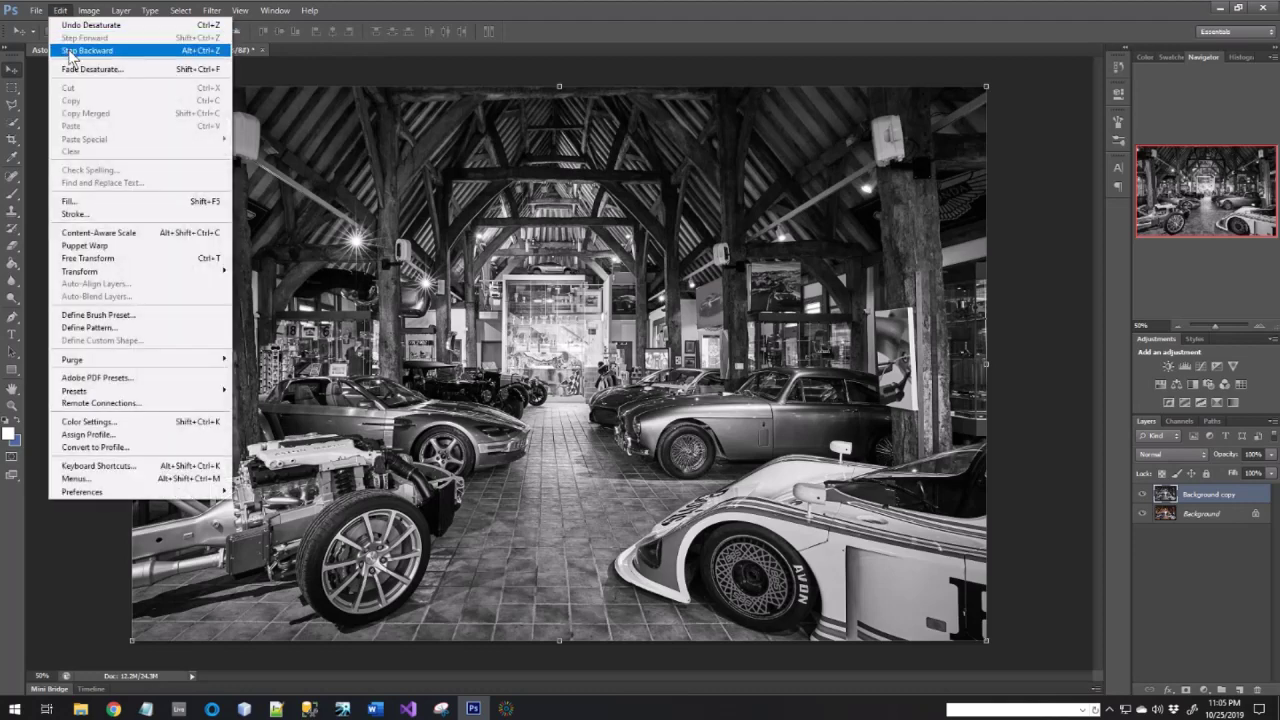
click(70, 50)
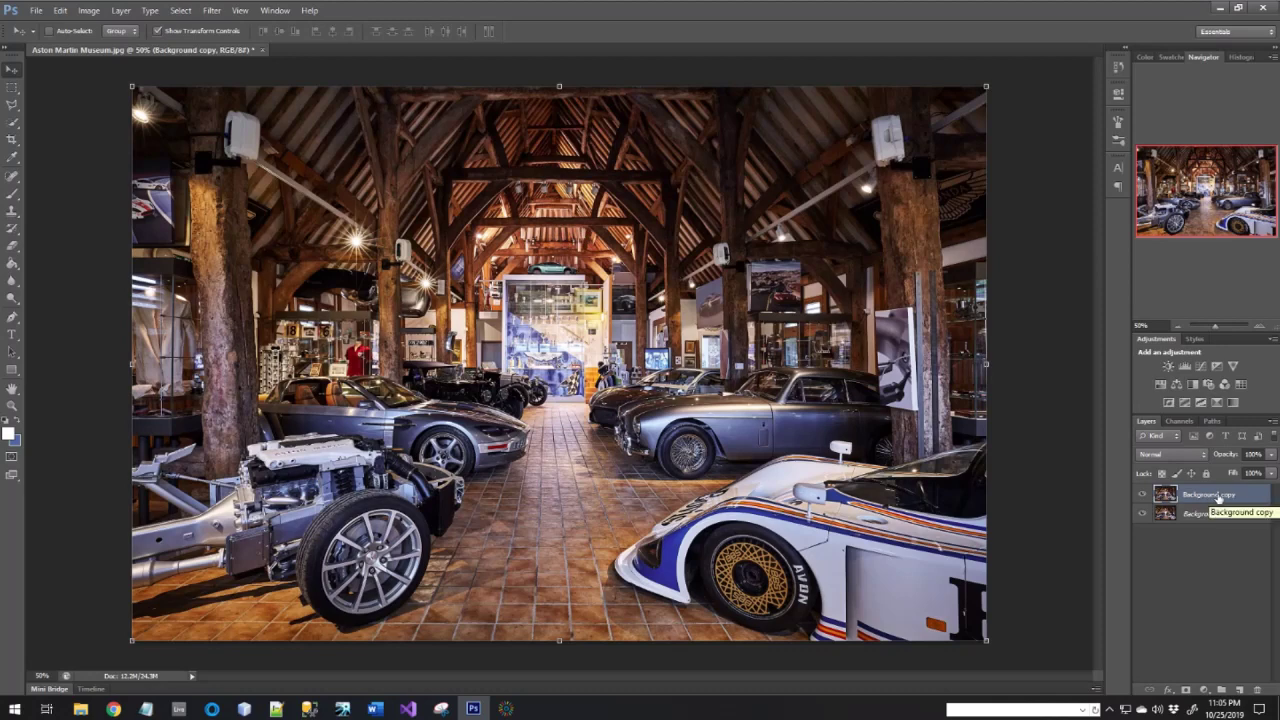
- Open Variations for the Background copy layer and try the More Green, More Yellow and More Magenta tints on the midtones
click(1204, 690)
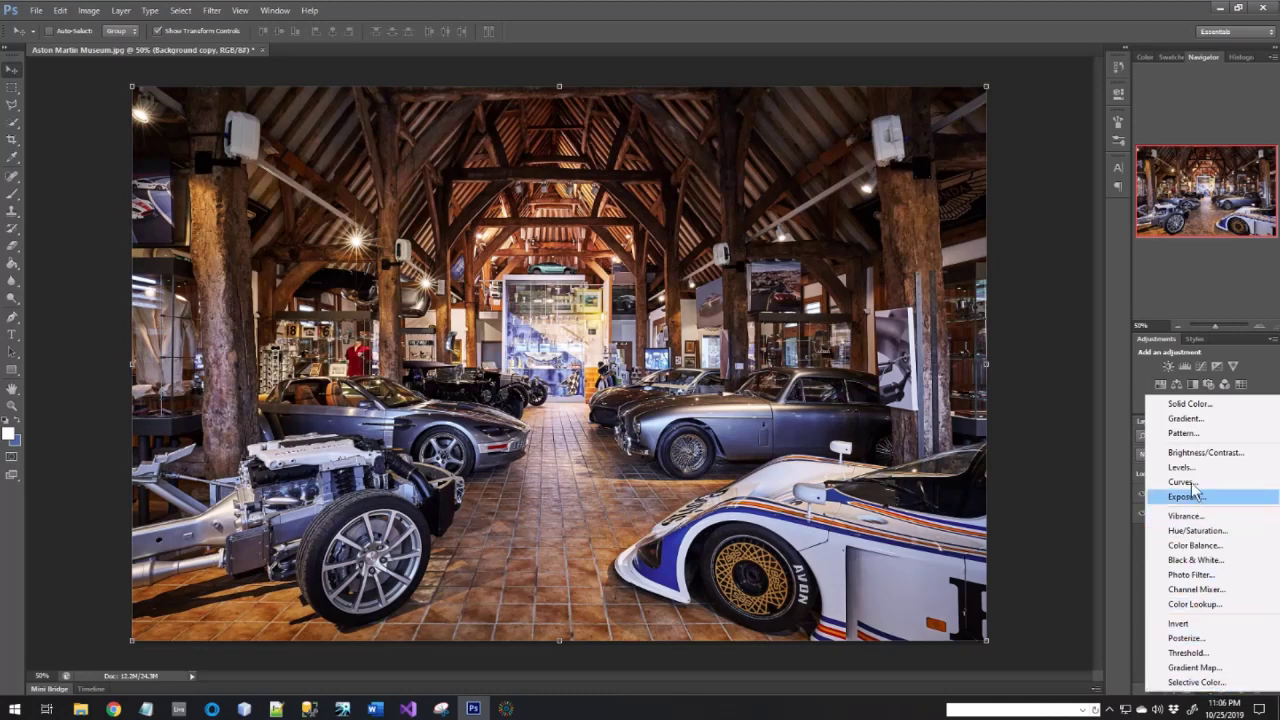
click(95, 12)
click(95, 12)
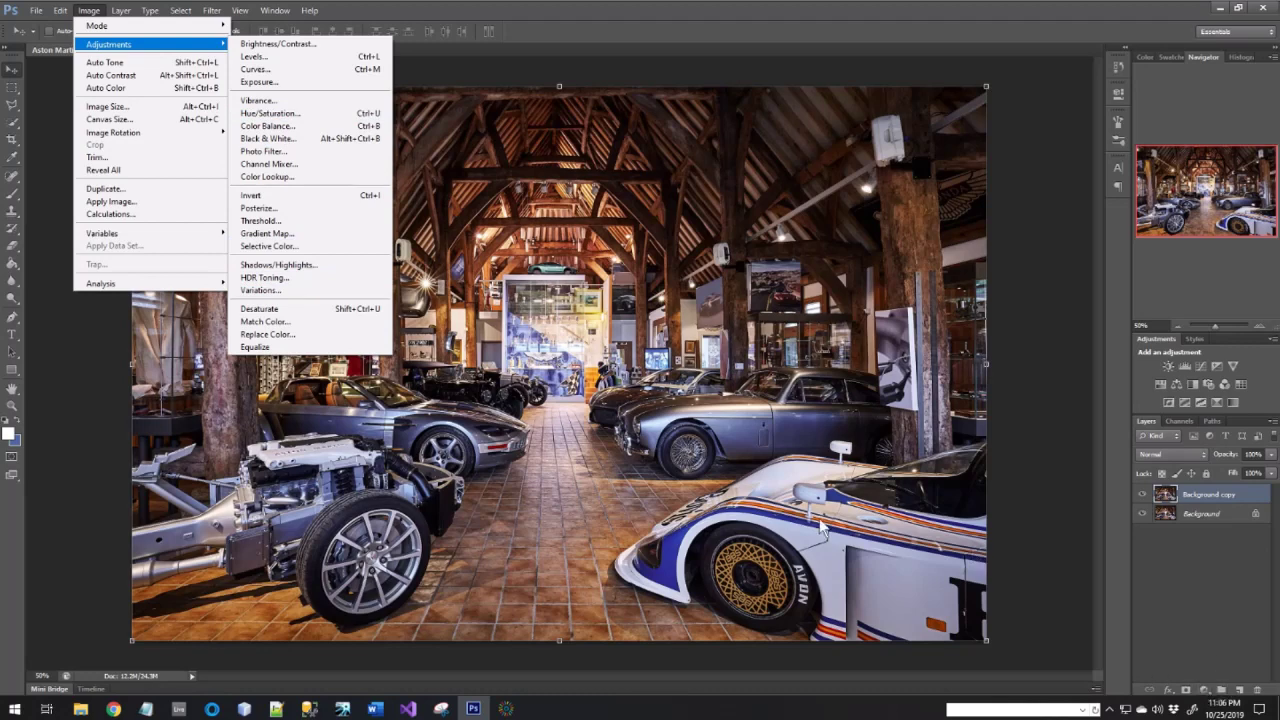
click(272, 292)
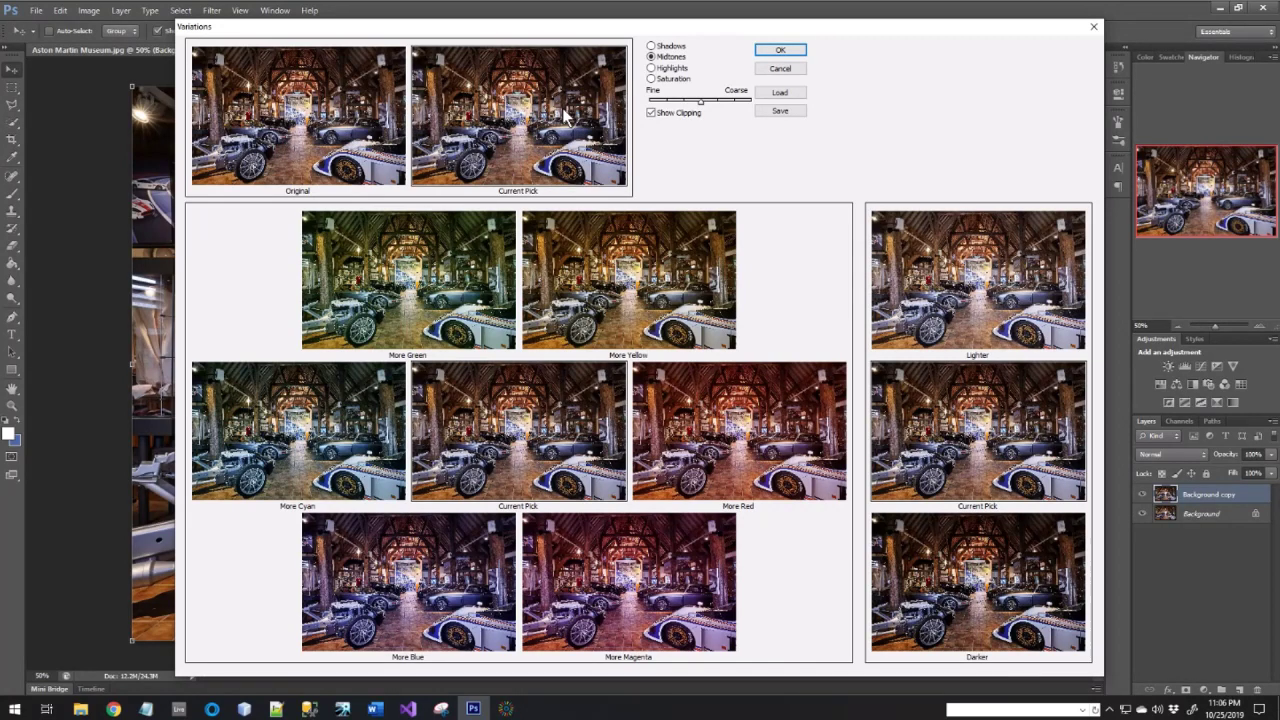
click(448, 318)
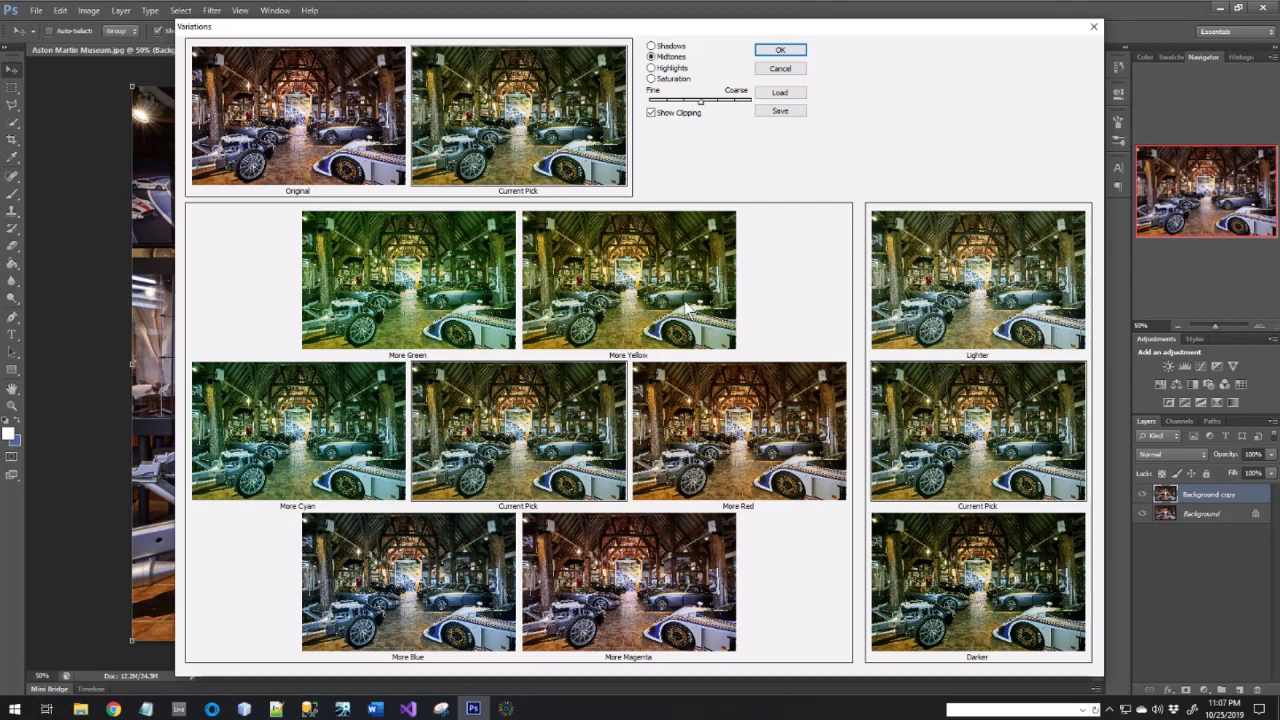
click(674, 306)
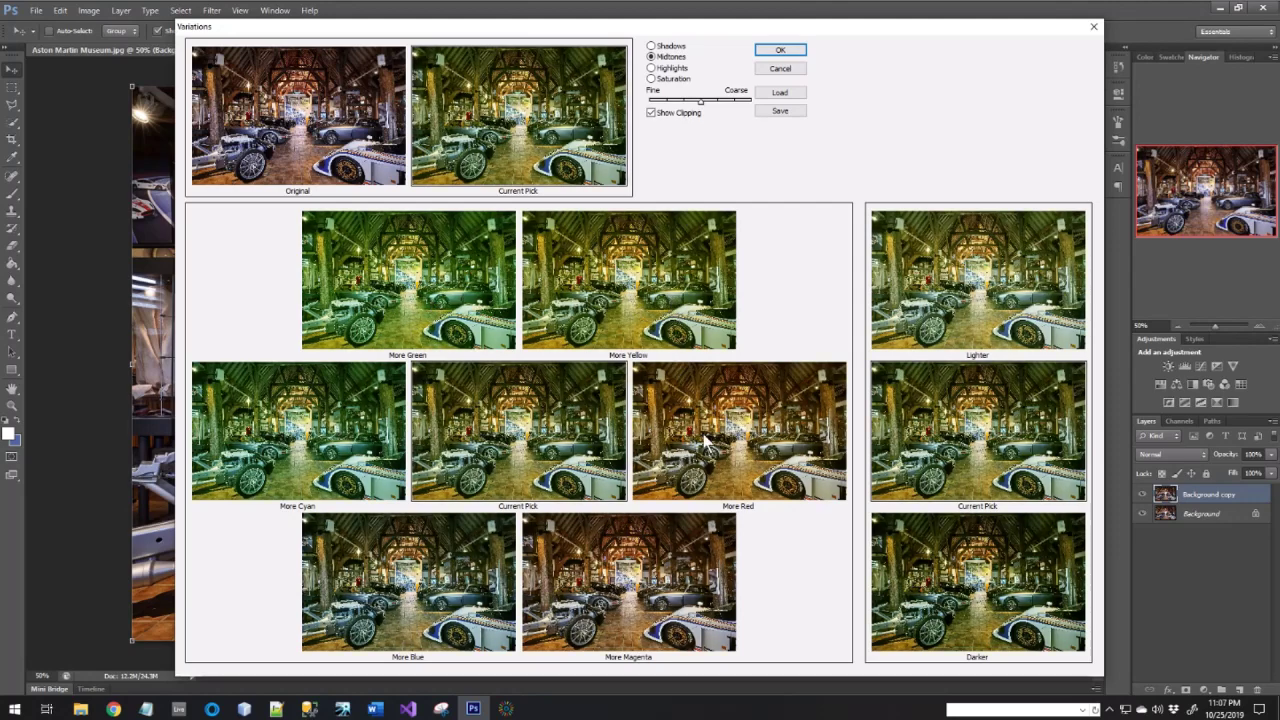
click(630, 580)
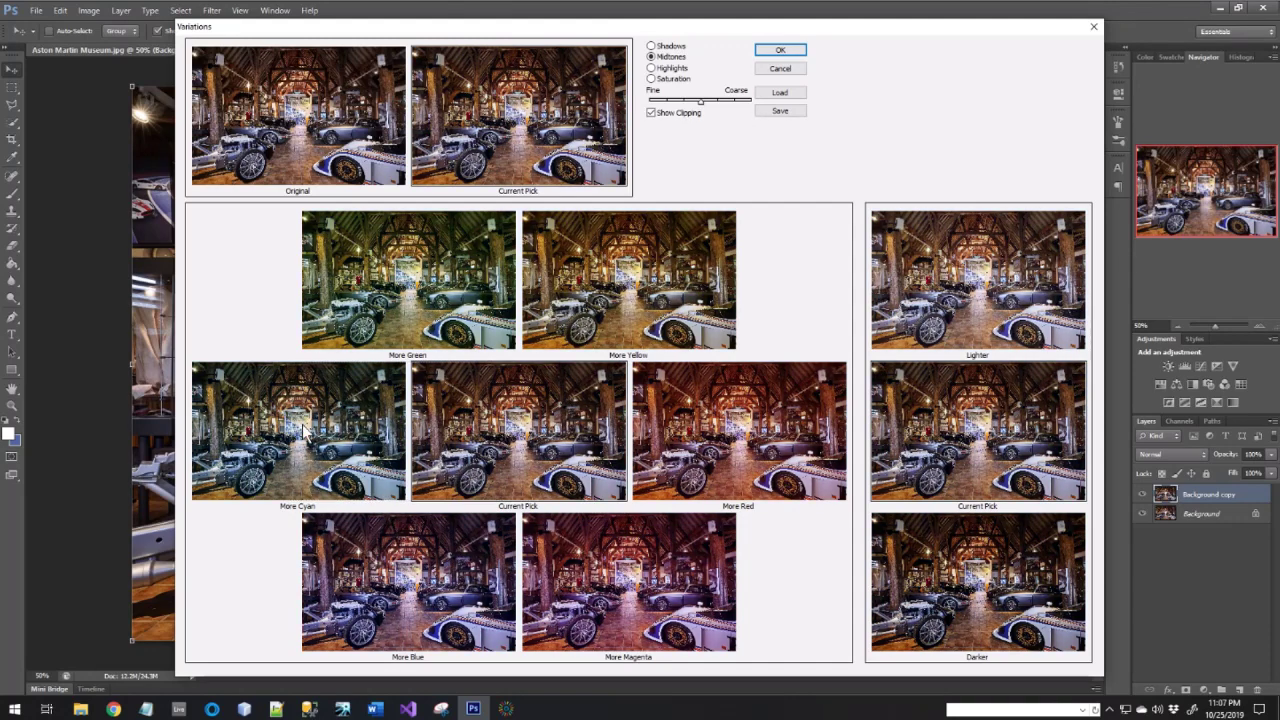
- Shift the midtones in Variations towards red and magenta using More Red and More Magenta
click(712, 458)
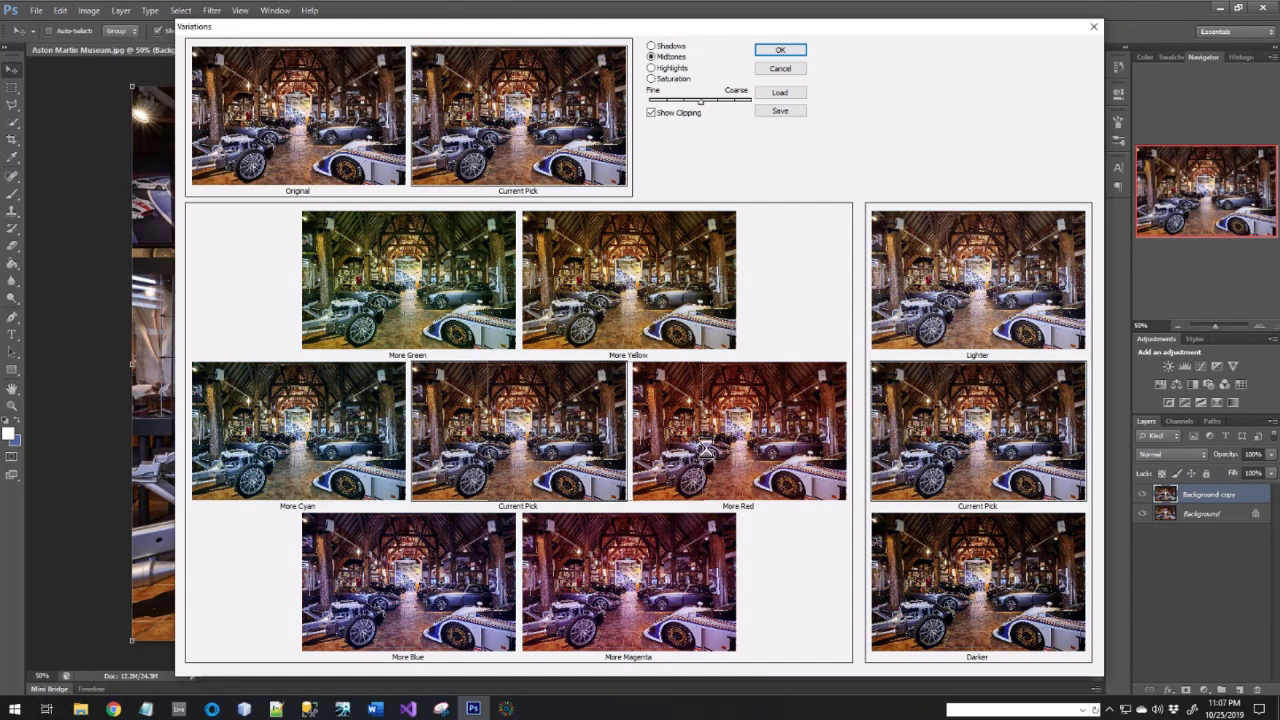
click(654, 565)
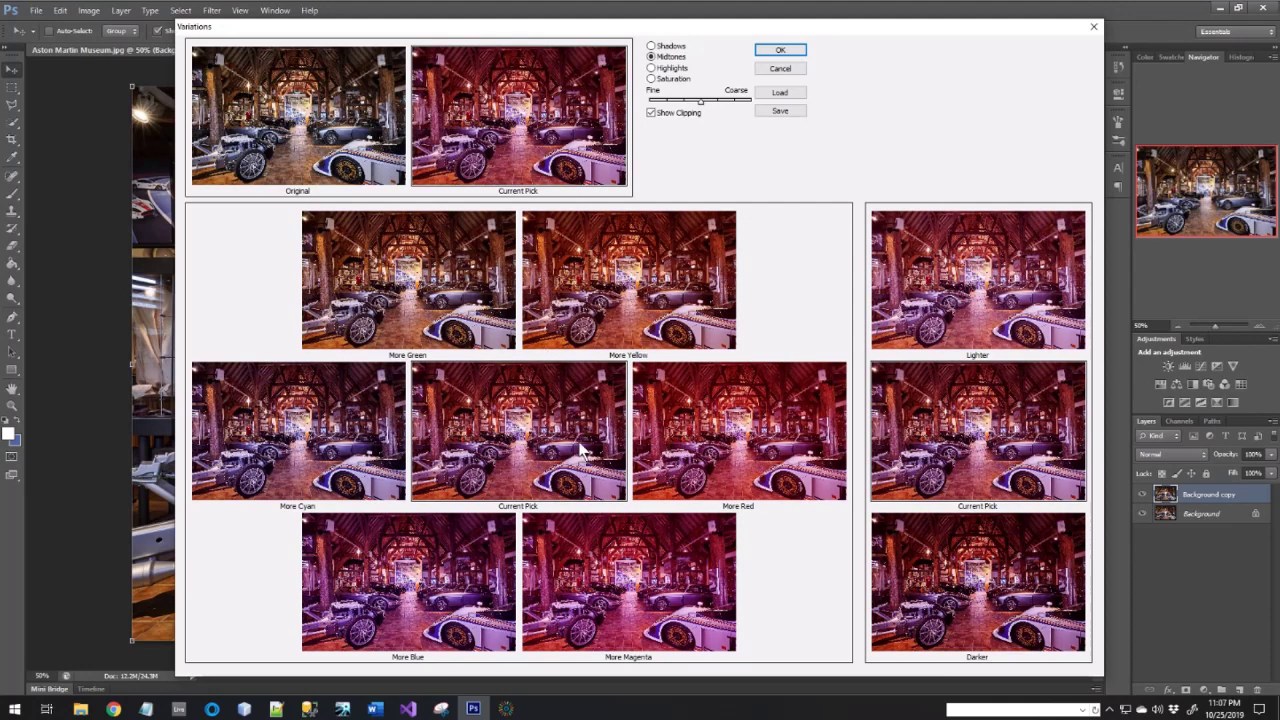
click(610, 576)
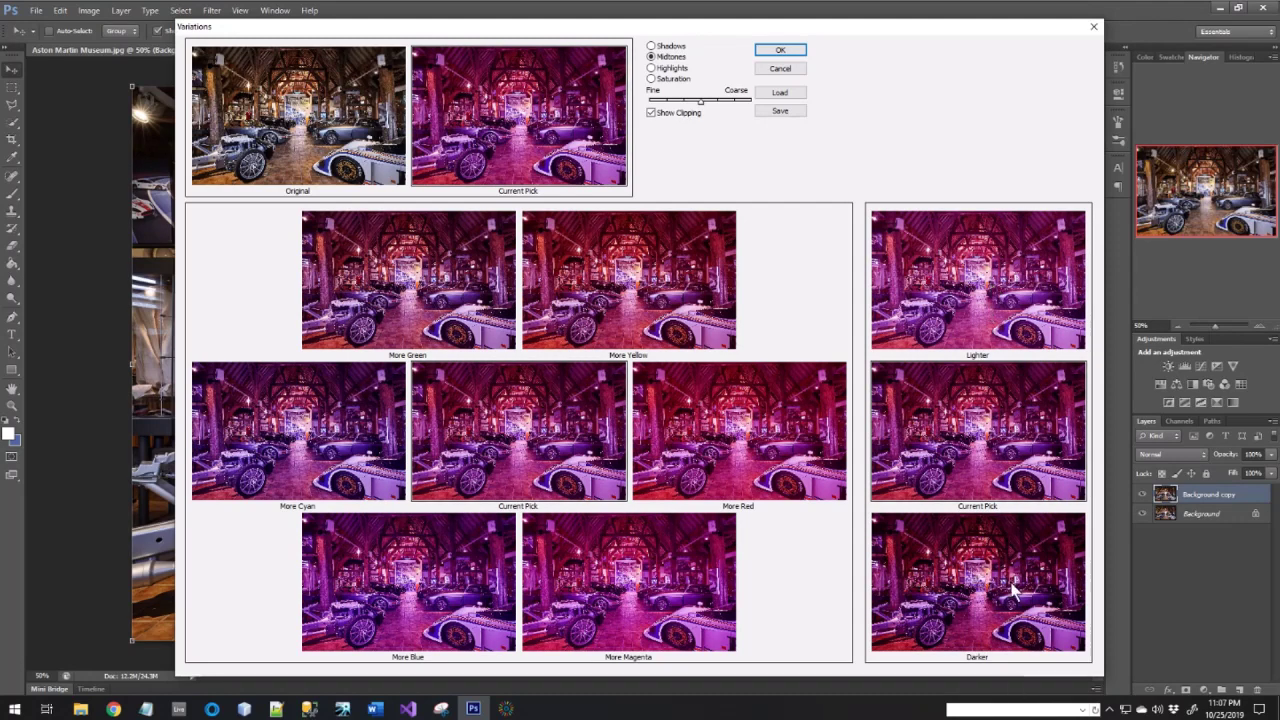
- Adjust the tinted midtones with Lighter, Darker and More Blue, and apply the Variations result to the Background copy layer
click(998, 326)
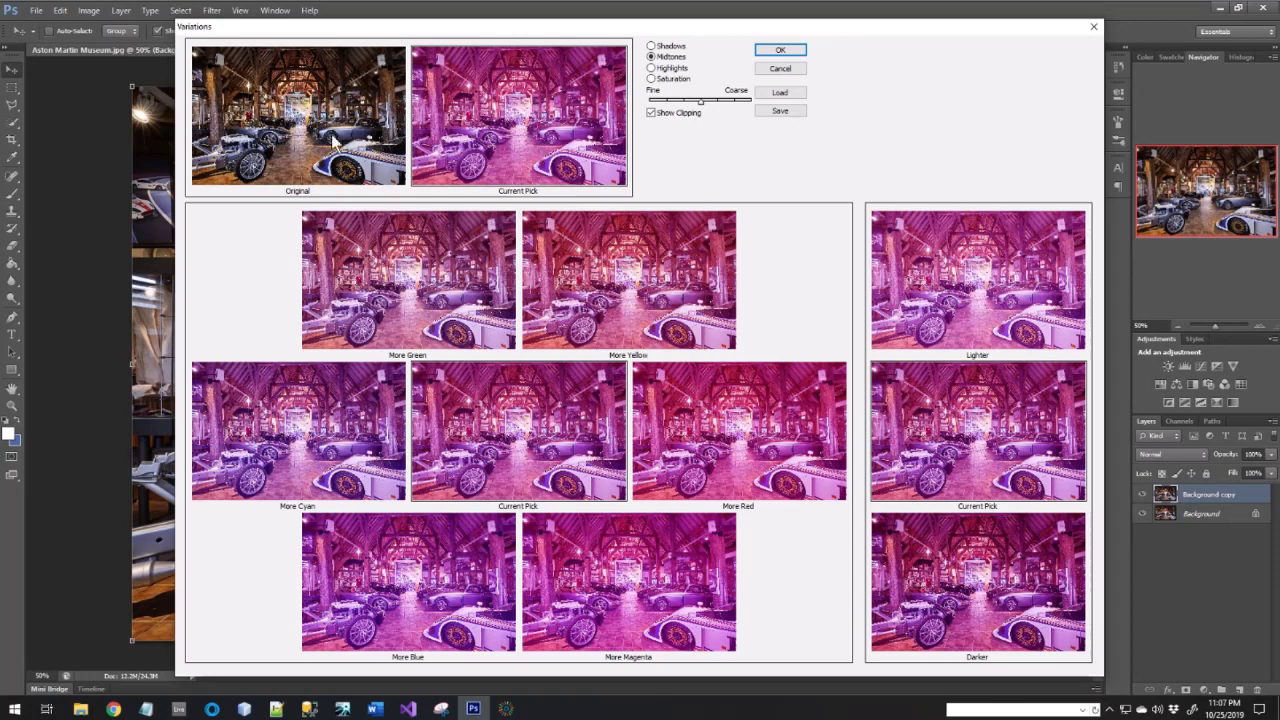
click(1001, 596)
click(1001, 598)
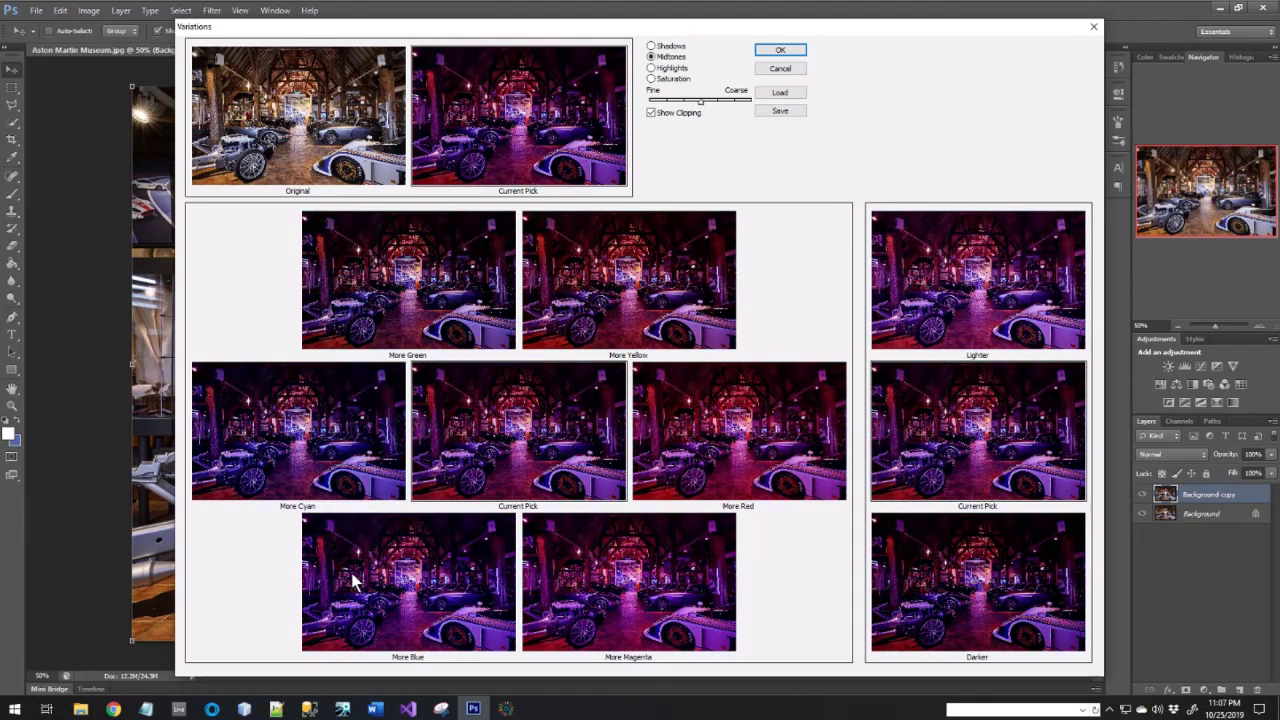
click(975, 585)
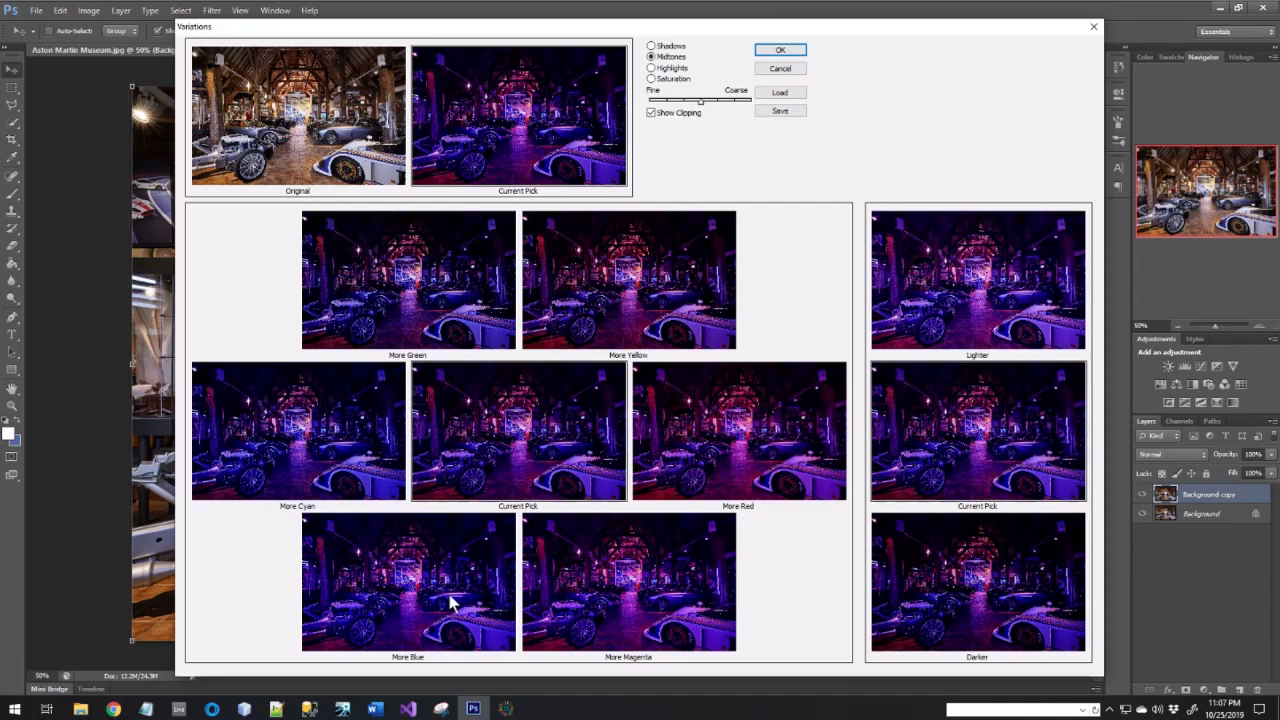
click(1005, 302)
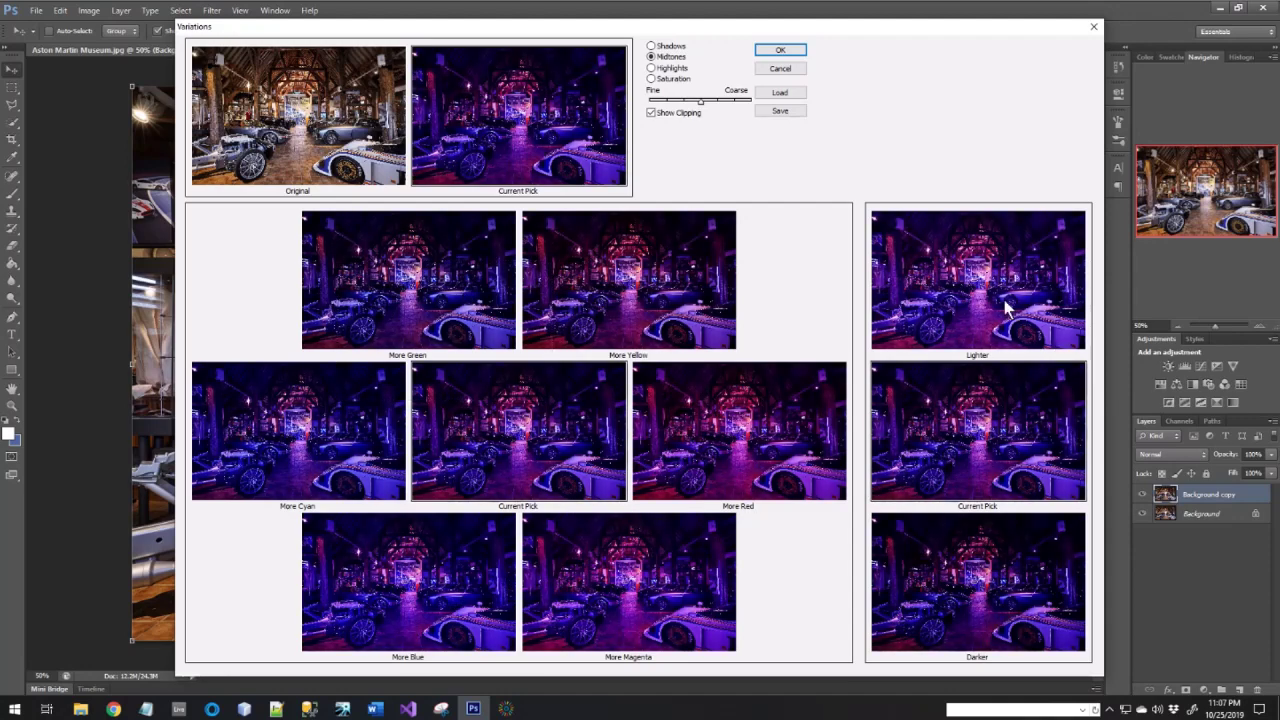
click(782, 50)
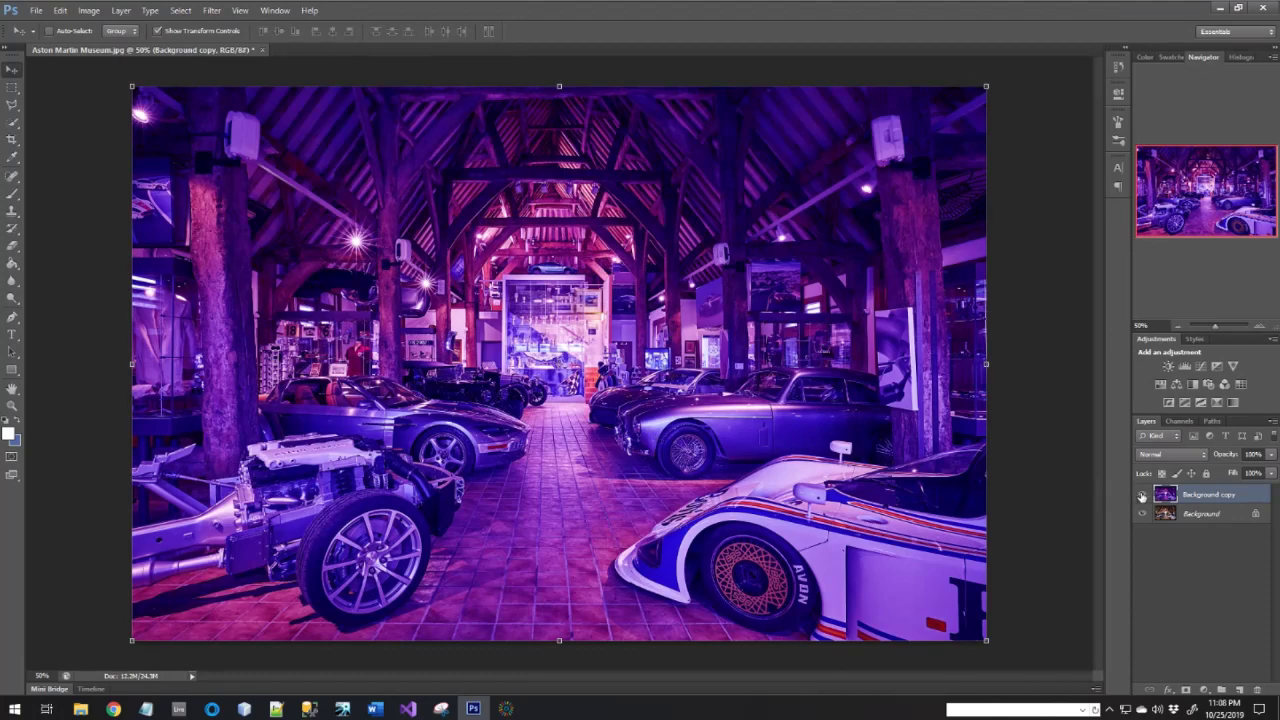
- Toggle the Background copy layer's visibility repeatedly to compare the tinted version with the original image
click(1144, 495)
click(1144, 495)
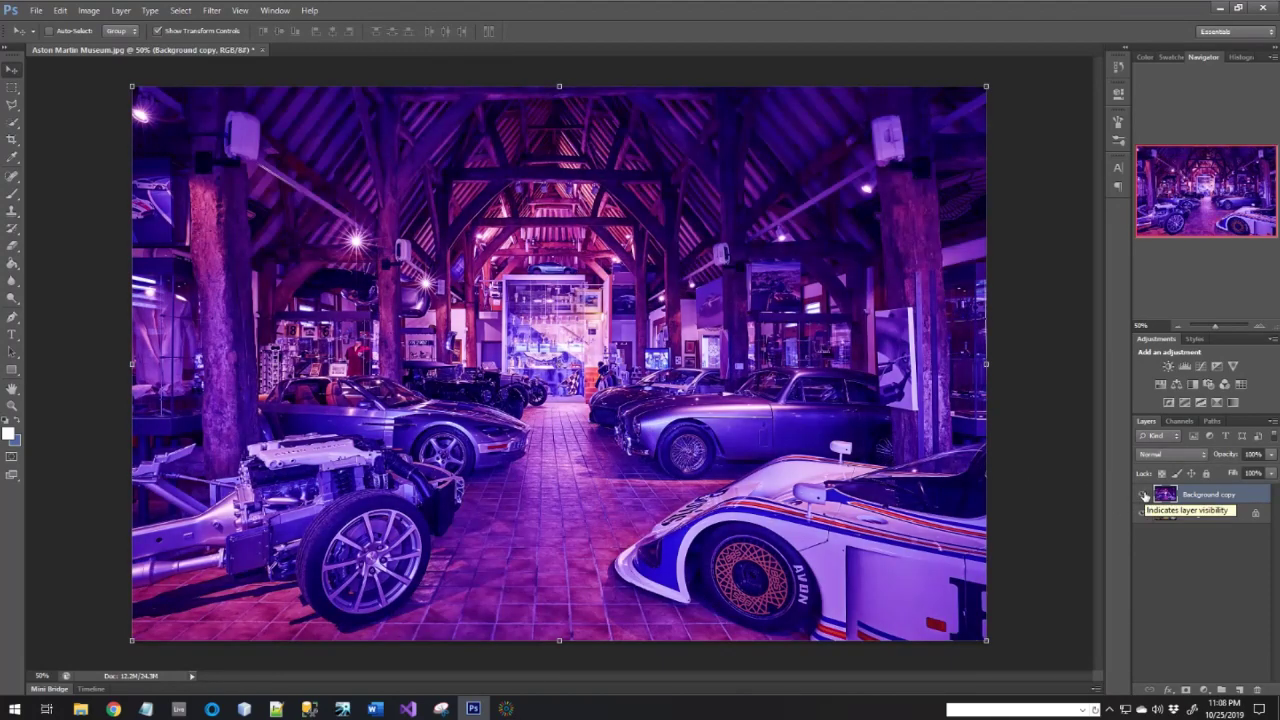
click(1144, 496)
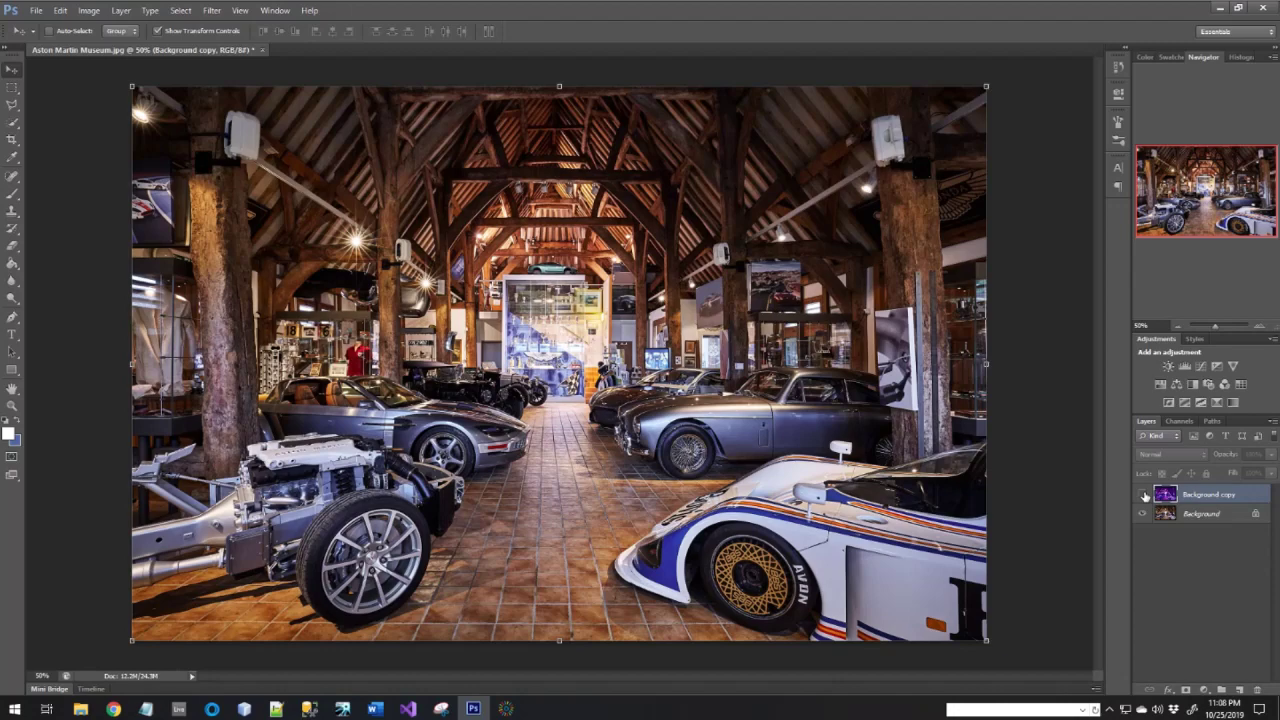
click(1144, 495)
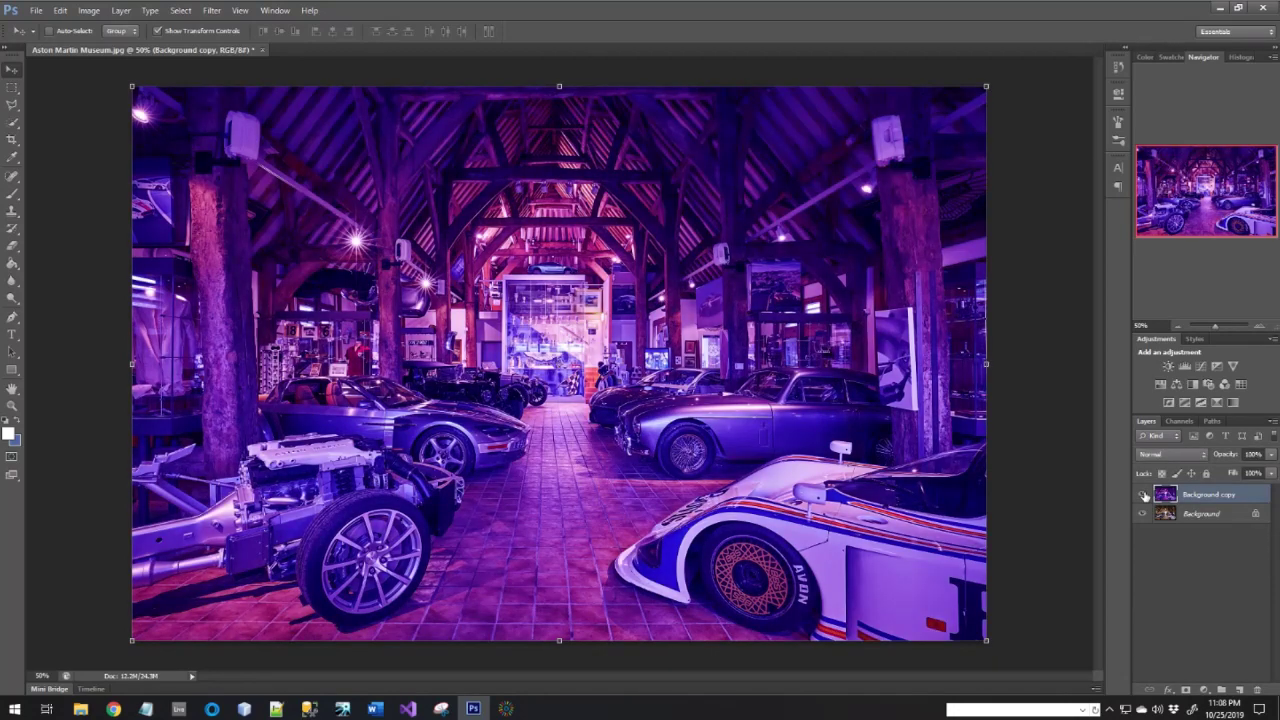
click(1144, 495)
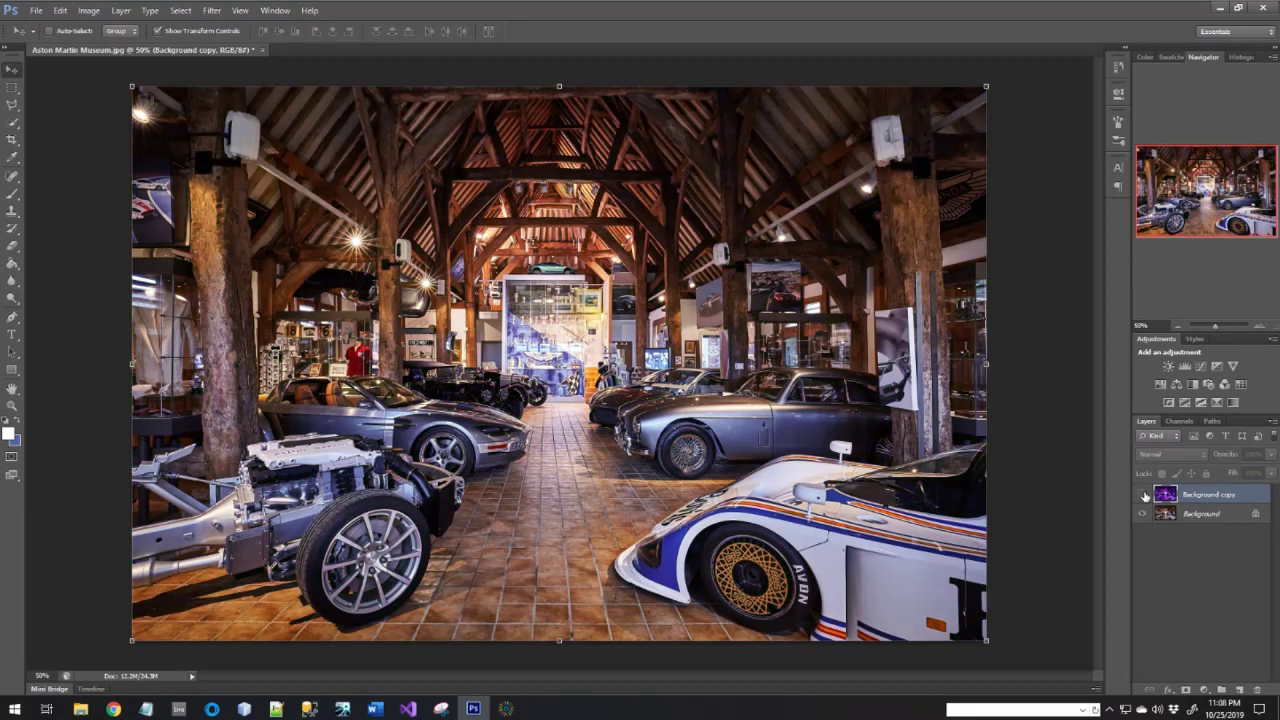
click(1144, 495)
click(1144, 495)
click(1144, 495)
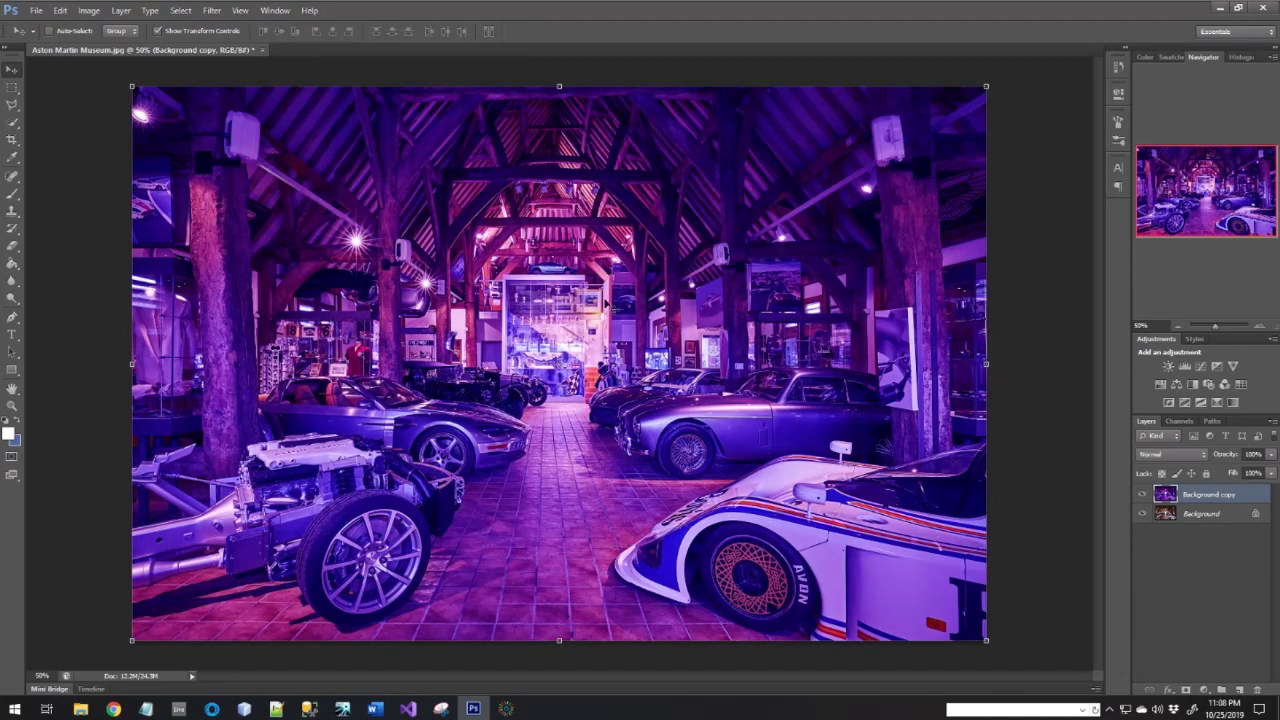
- Undo the Variations adjustment on the Background copy layer
click(60, 10)
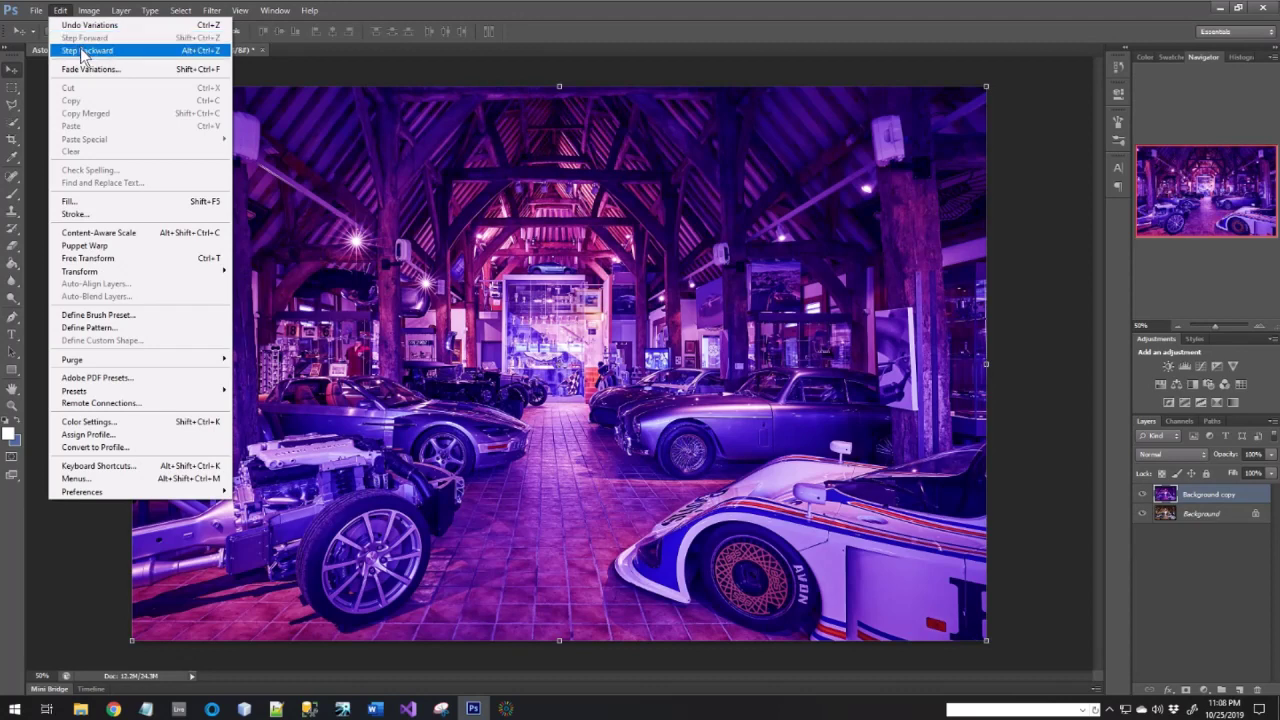
click(82, 51)
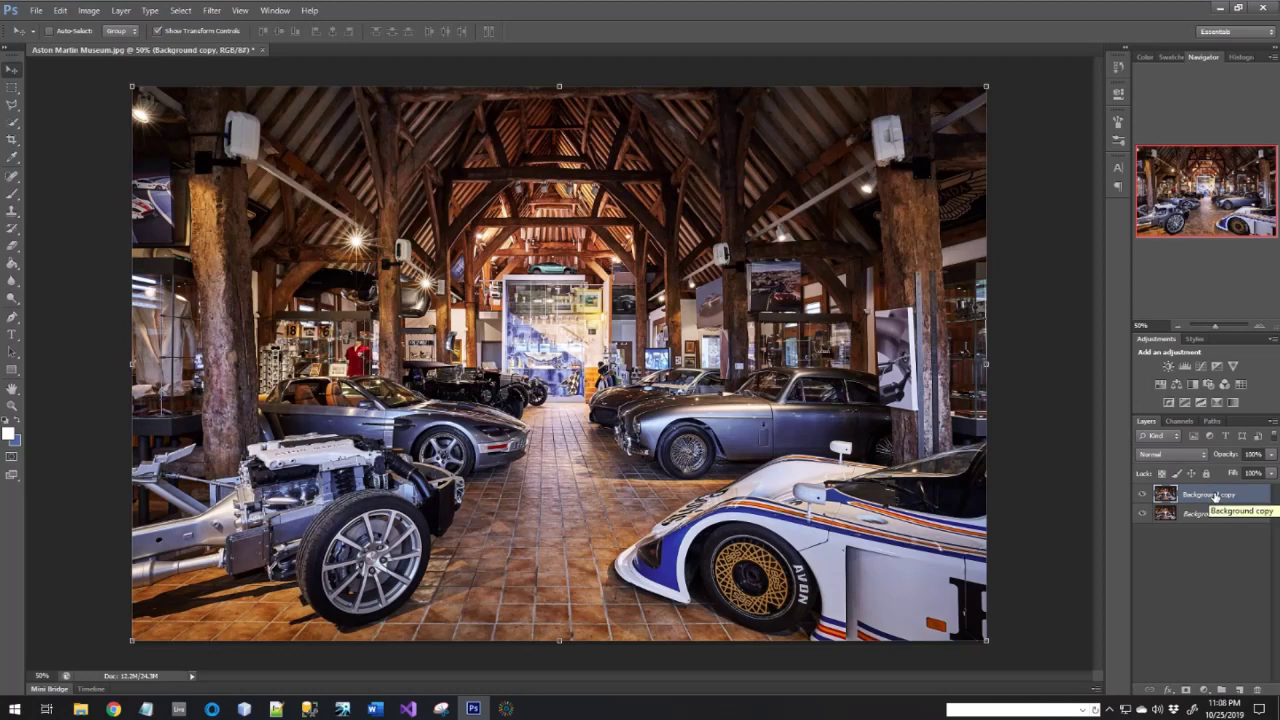
- Add a Curves adjustment layer above the Background copy layer
click(1204, 690)
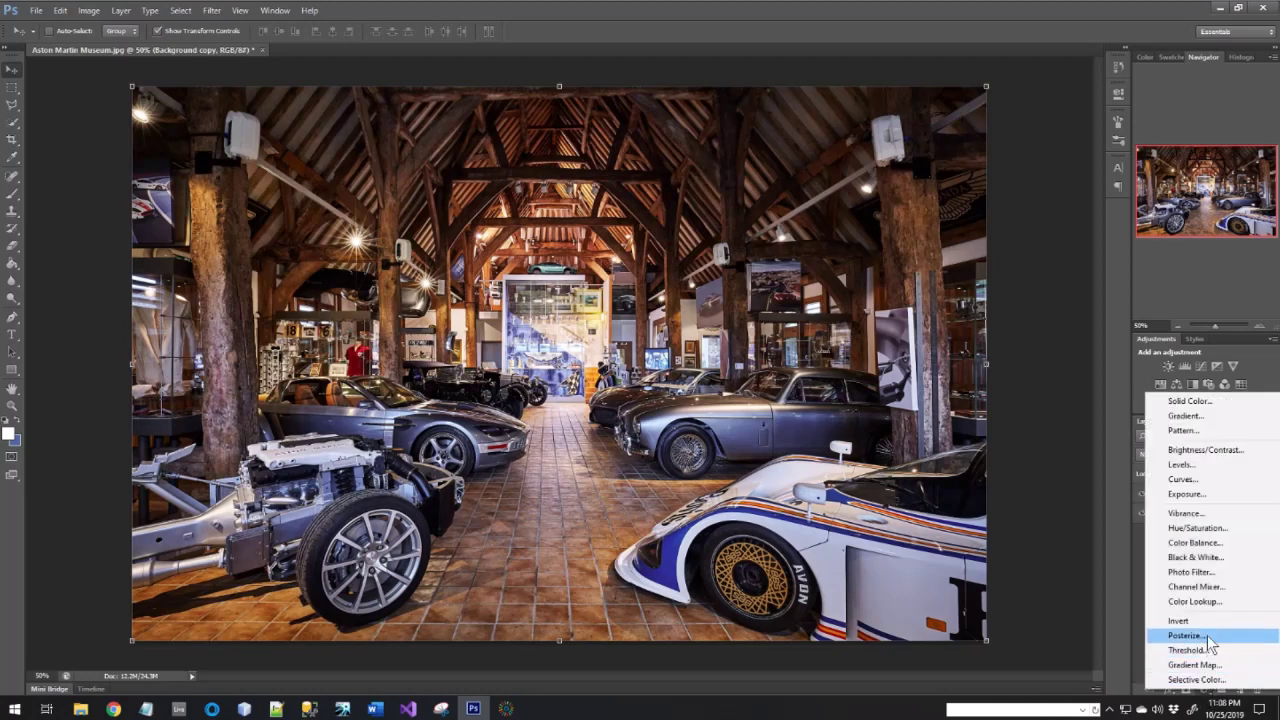
click(1202, 480)
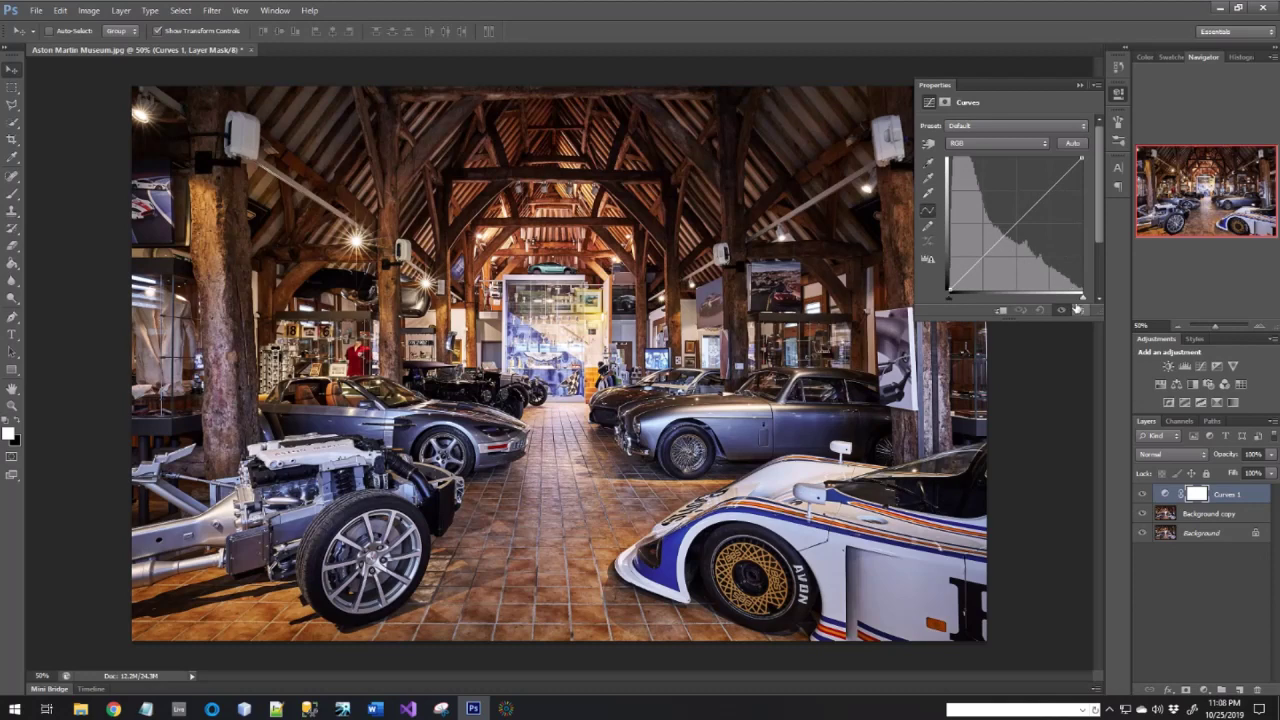
- Shape the Curves 1 RGB curve into a gentle S, raising the highlights slightly and lowering the shadows
mouse_move(1060, 180)
mouse_down()
mouse_move(1030, 178)
mouse_move(1015, 232)
mouse_move(992, 222)
mouse_move(1008, 254)
mouse_move(997, 247)
mouse_move(1066, 270)
mouse_move(966, 186)
mouse_move(1066, 186)
mouse_move(1058, 176)
mouse_up()
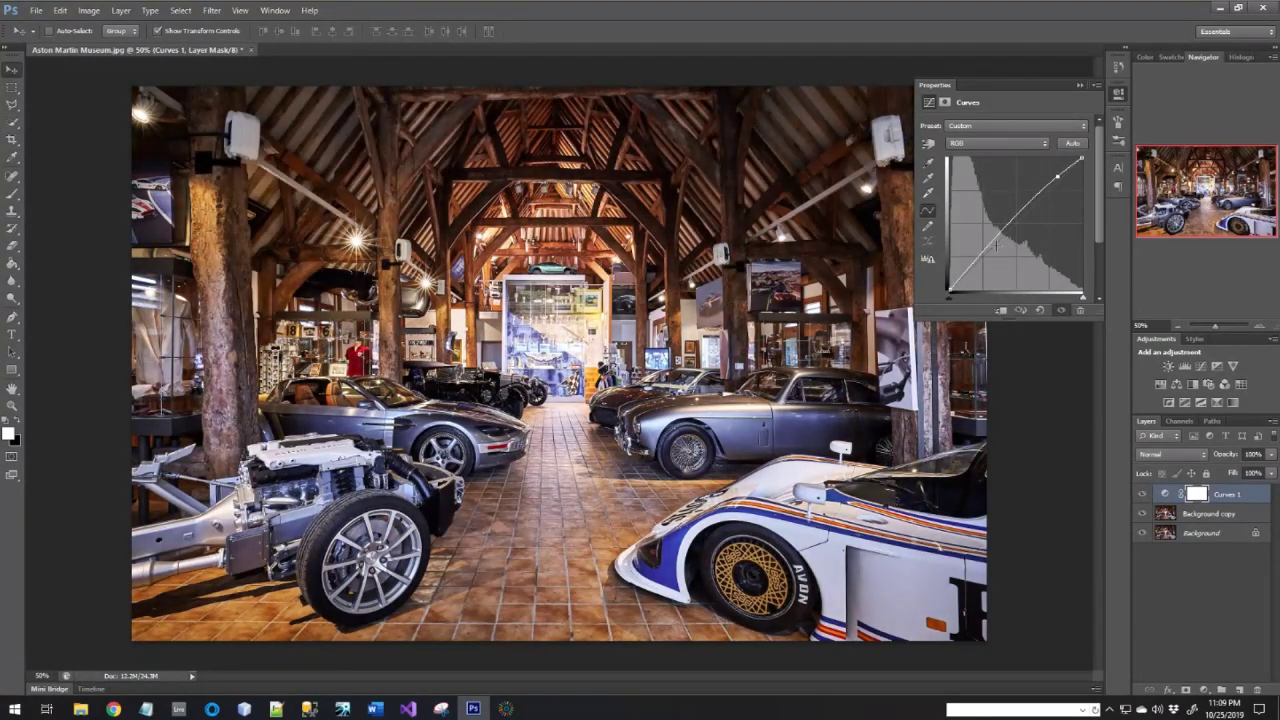
drag(983, 251, 990, 257)
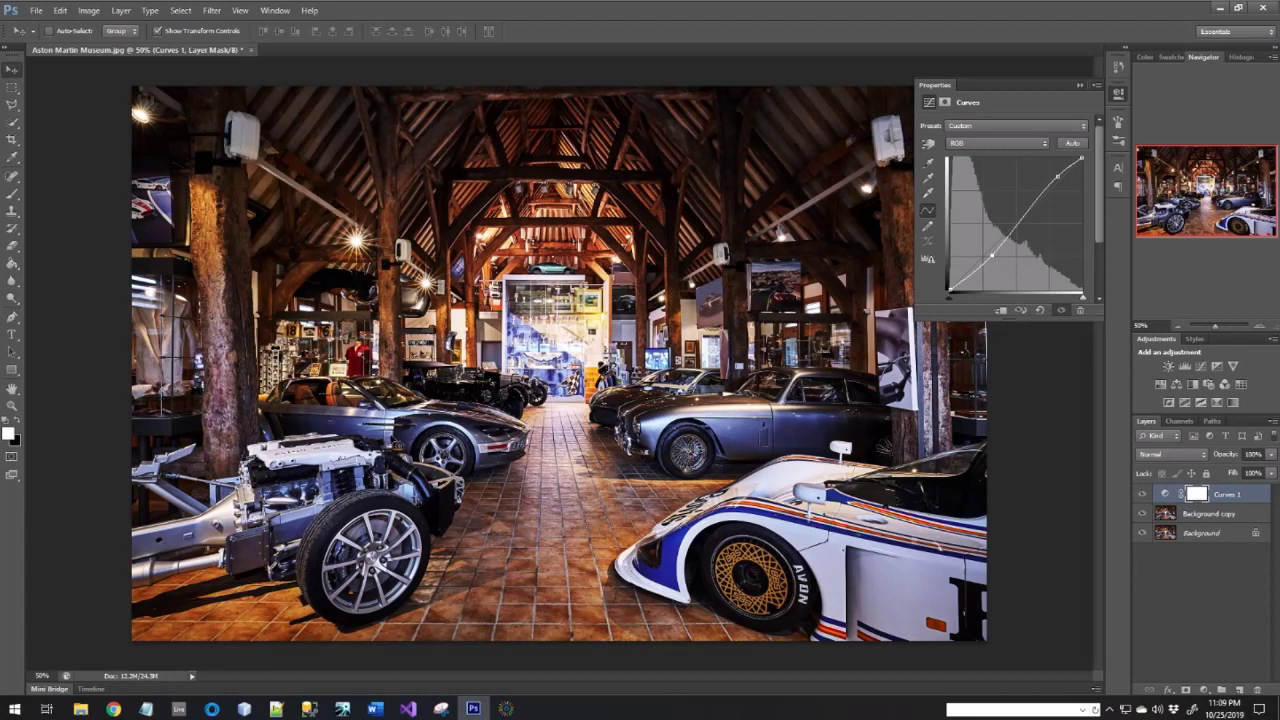
click(1080, 86)
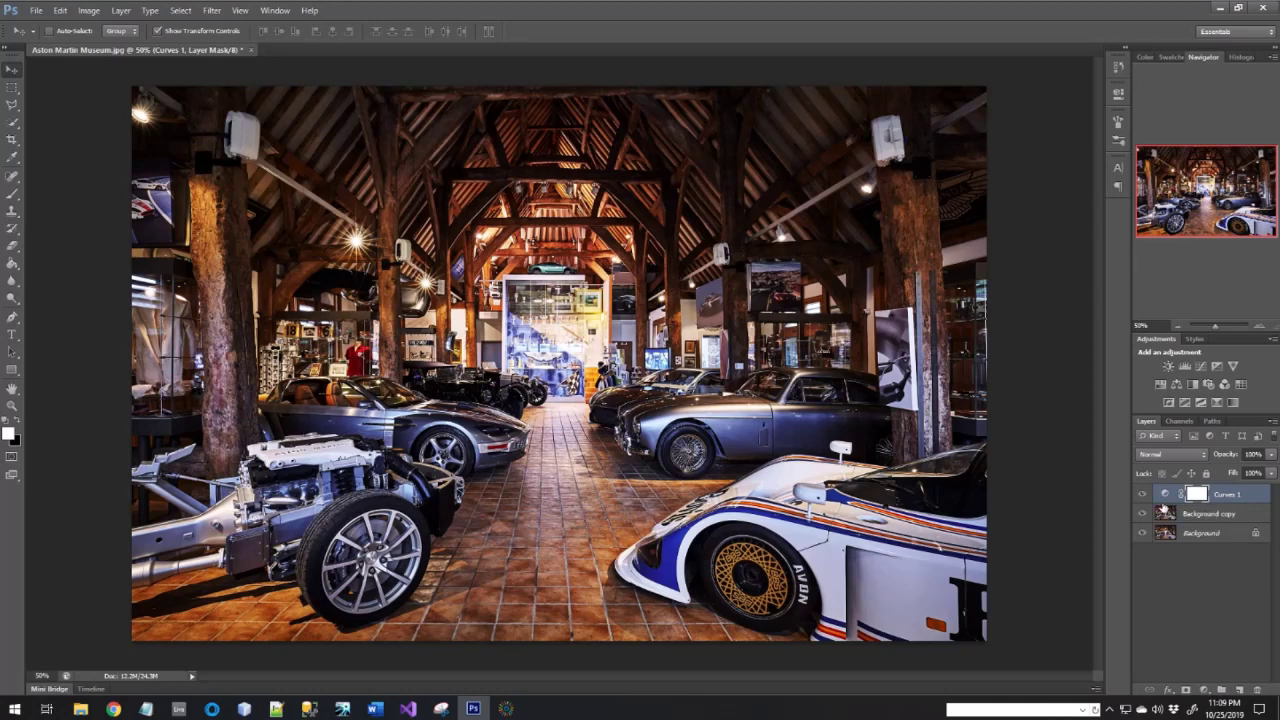
- Reopen the Curves 1 adjustment settings and clip the adjustment to the Background copy layer
click(1164, 496)
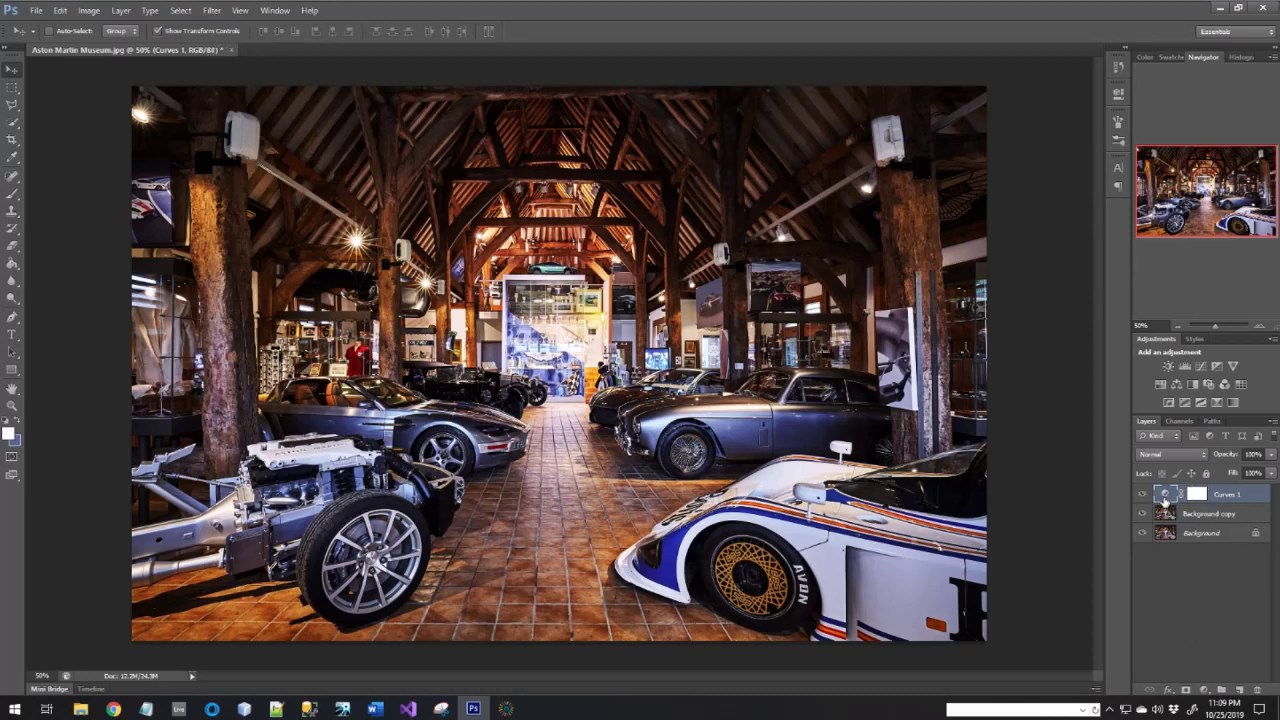
double_click(1164, 496)
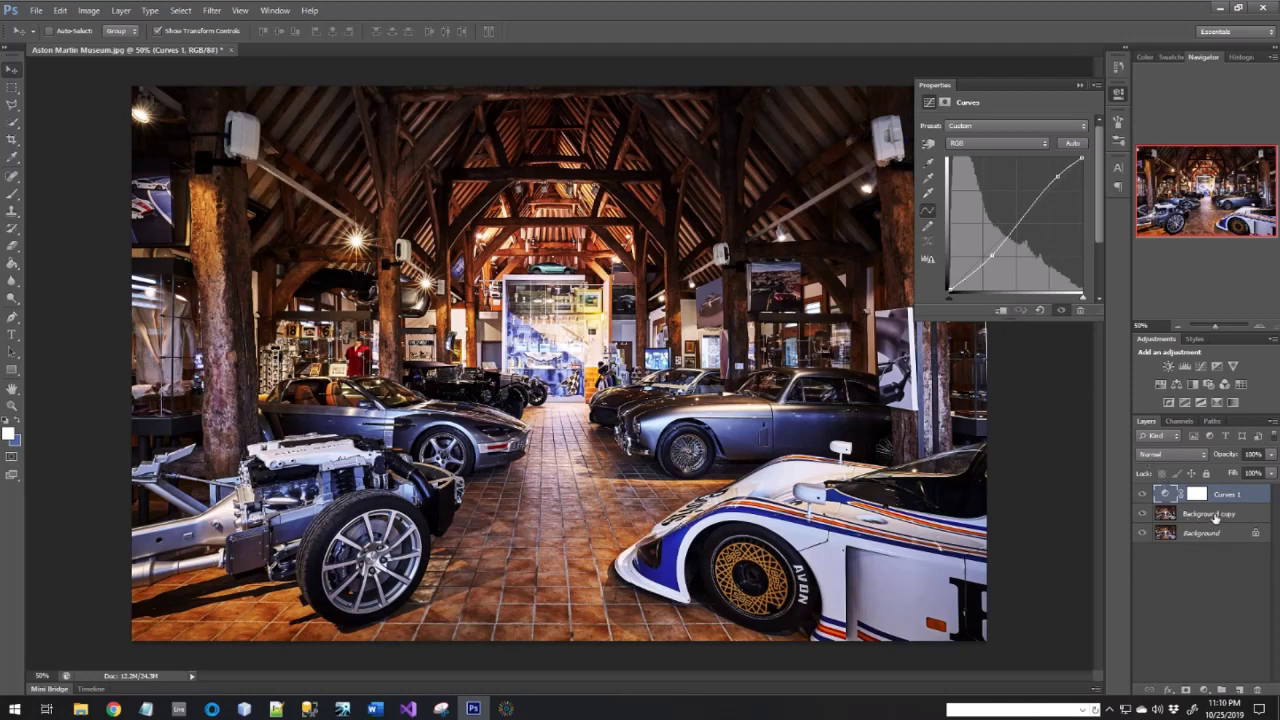
click(1001, 310)
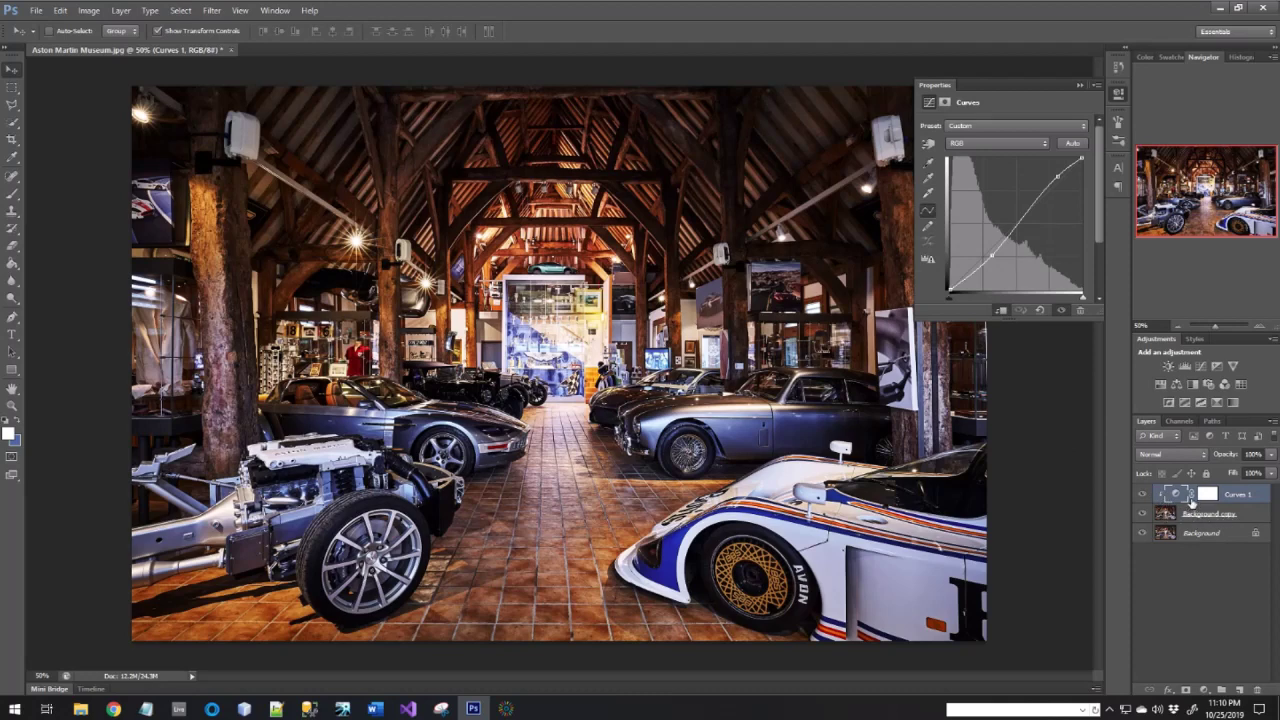
- Add a Brightness/Contrast adjustment layer directly above the Background copy layer, beneath Curves 1
click(1249, 514)
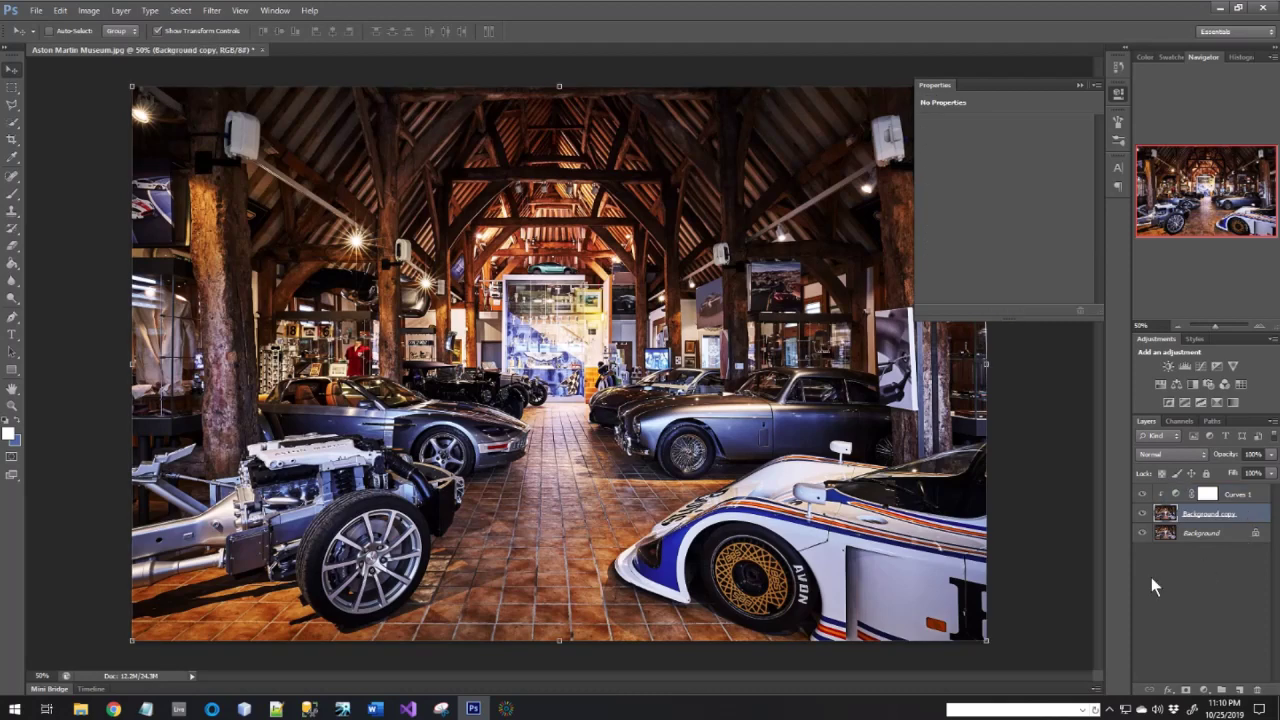
click(1203, 690)
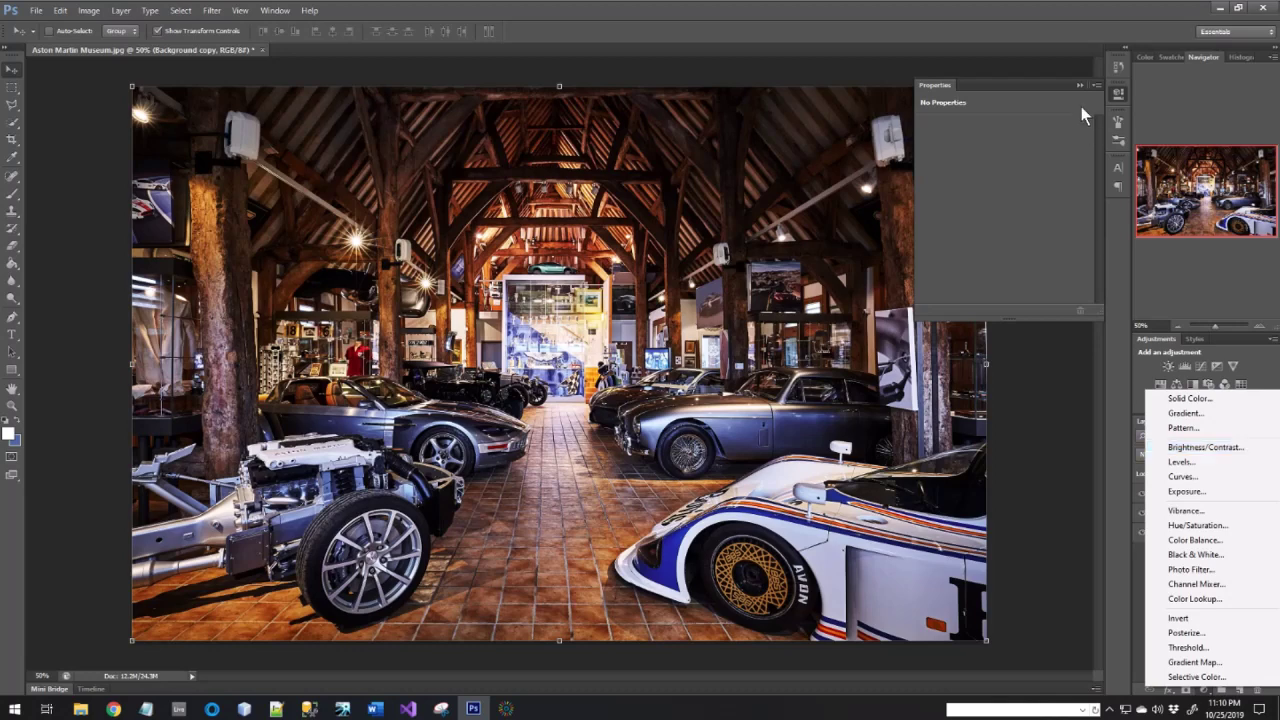
click(1211, 446)
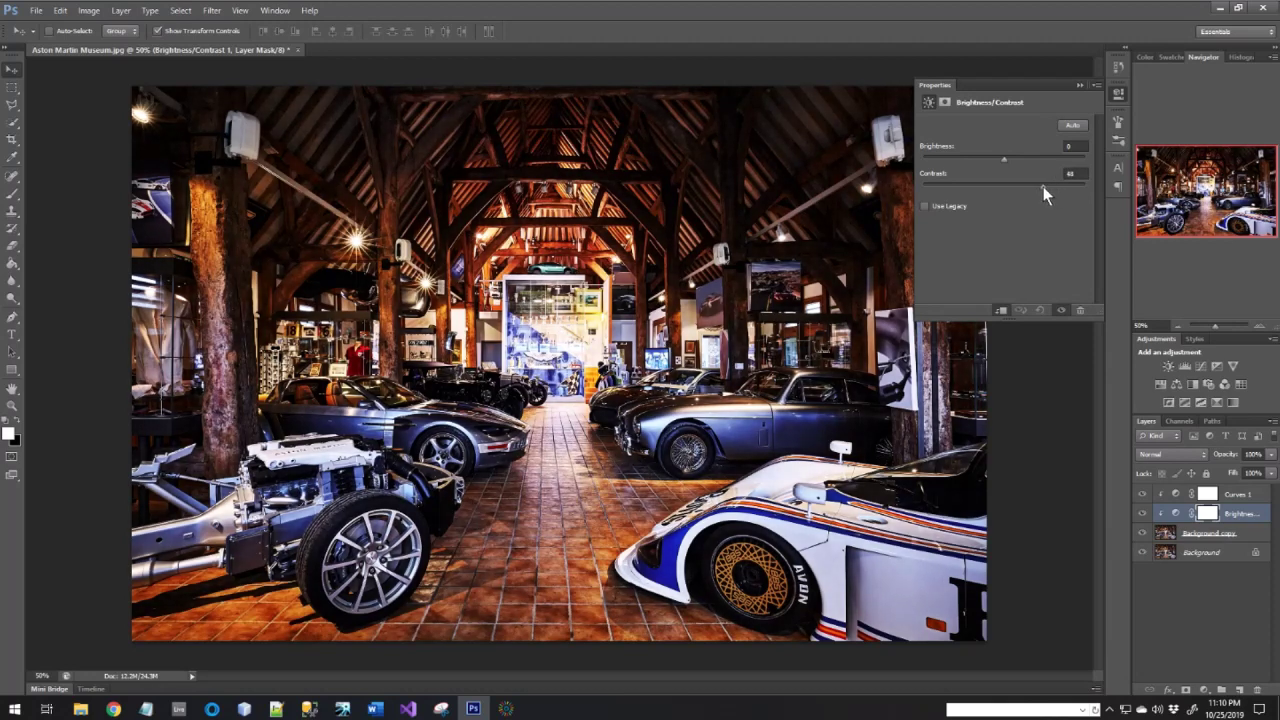
- Test the extremes of the contrast range, then set the contrast to 30 and the brightness to about 10
drag(1065, 186, 1089, 186)
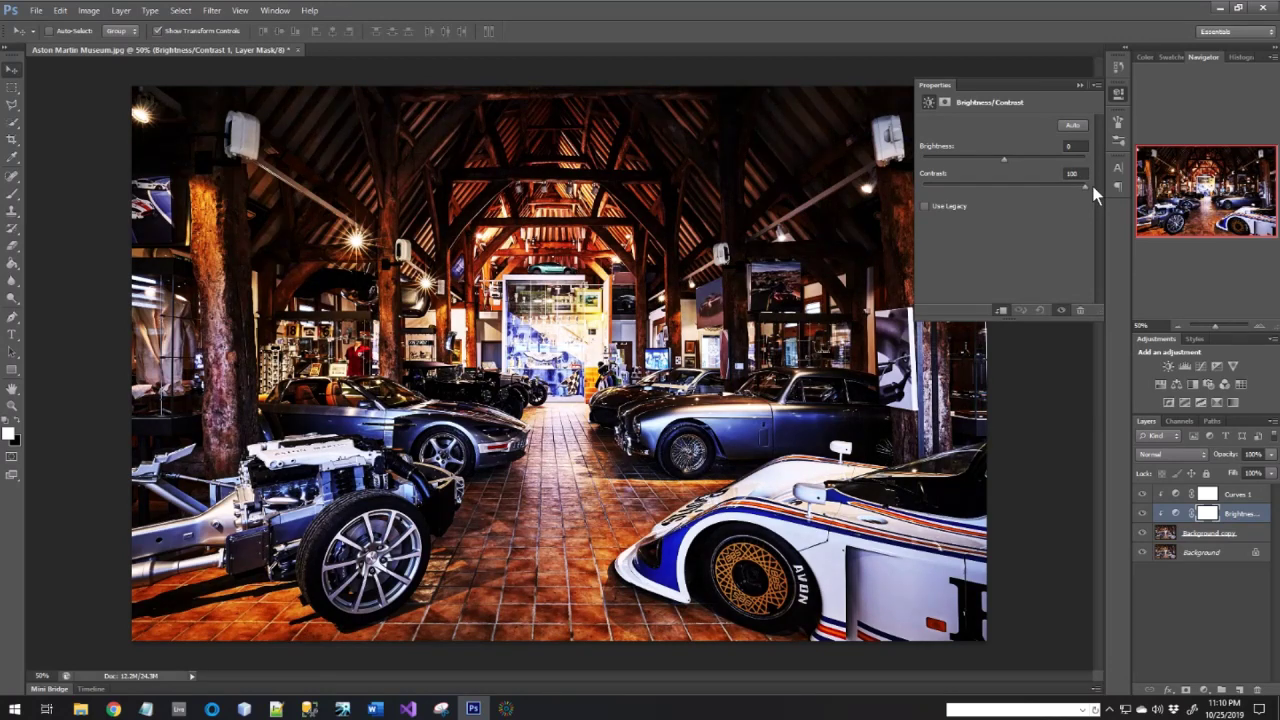
drag(1065, 189, 927, 191)
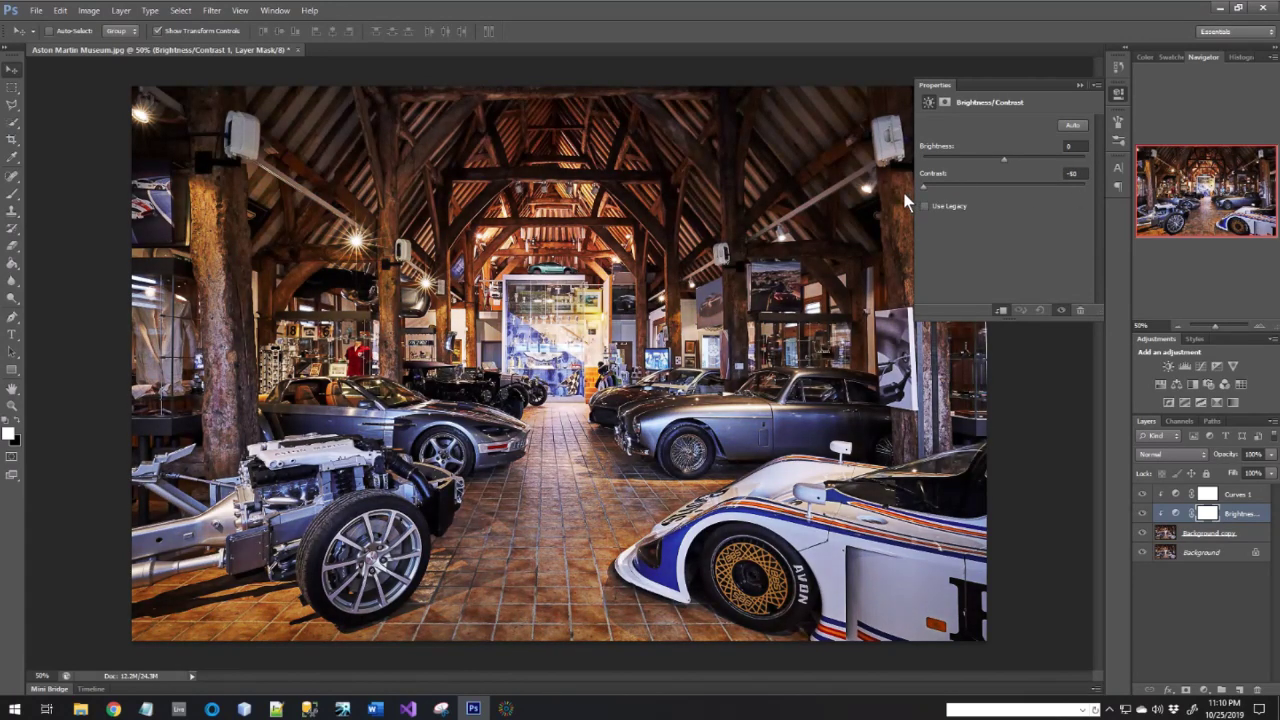
drag(939, 190, 1005, 194)
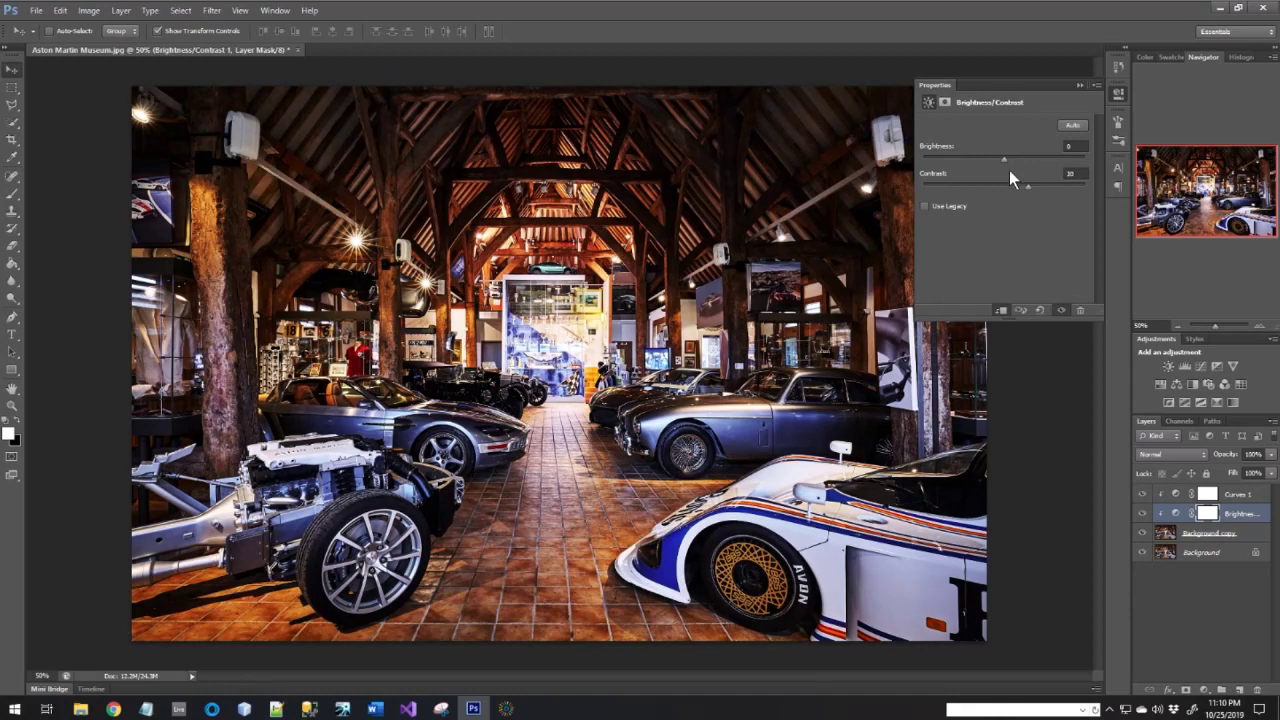
drag(1003, 159, 1021, 162)
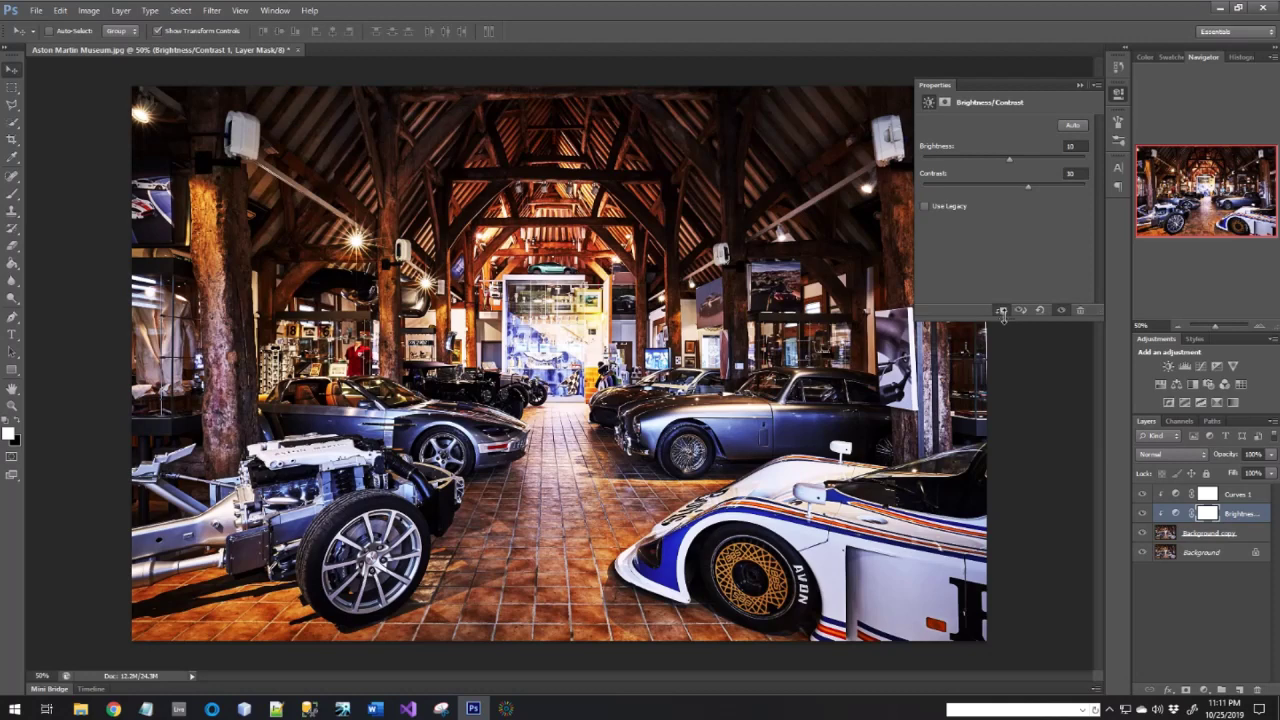
click(1078, 86)
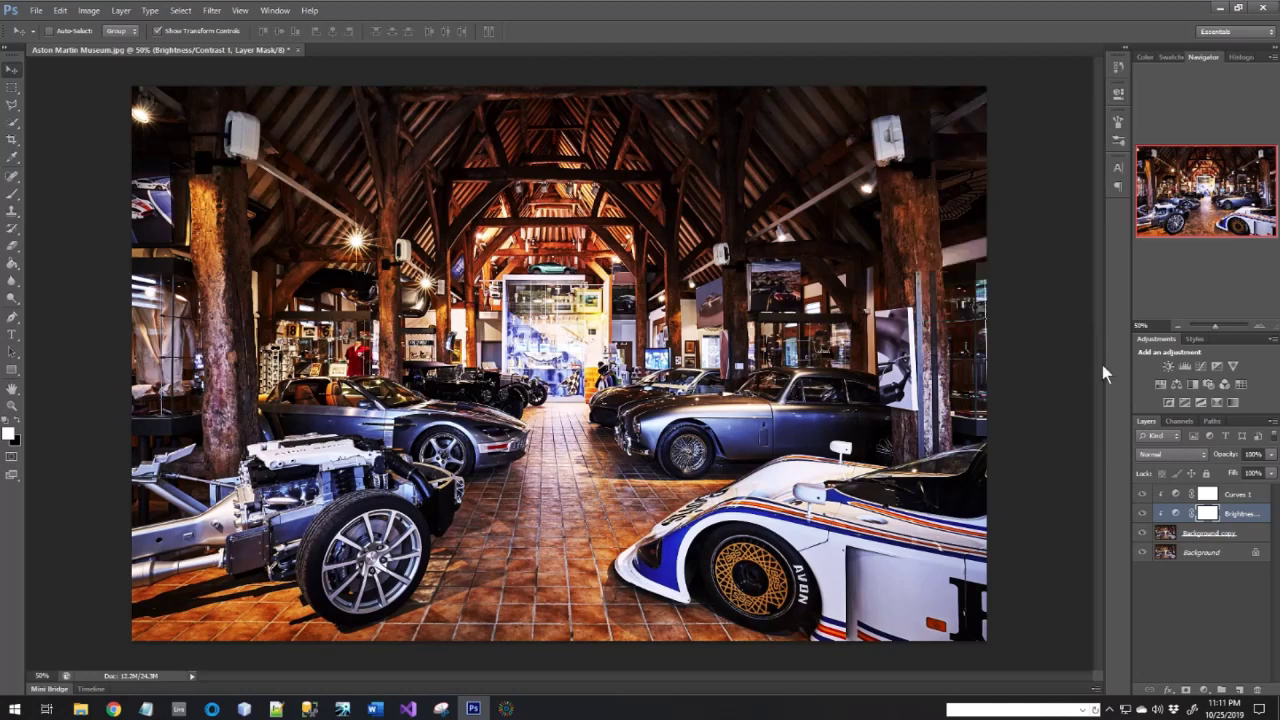
- Toggle the Background copy layer's visibility to compare the Curves and Brightness/Contrast adjustments with the original photo
click(1143, 533)
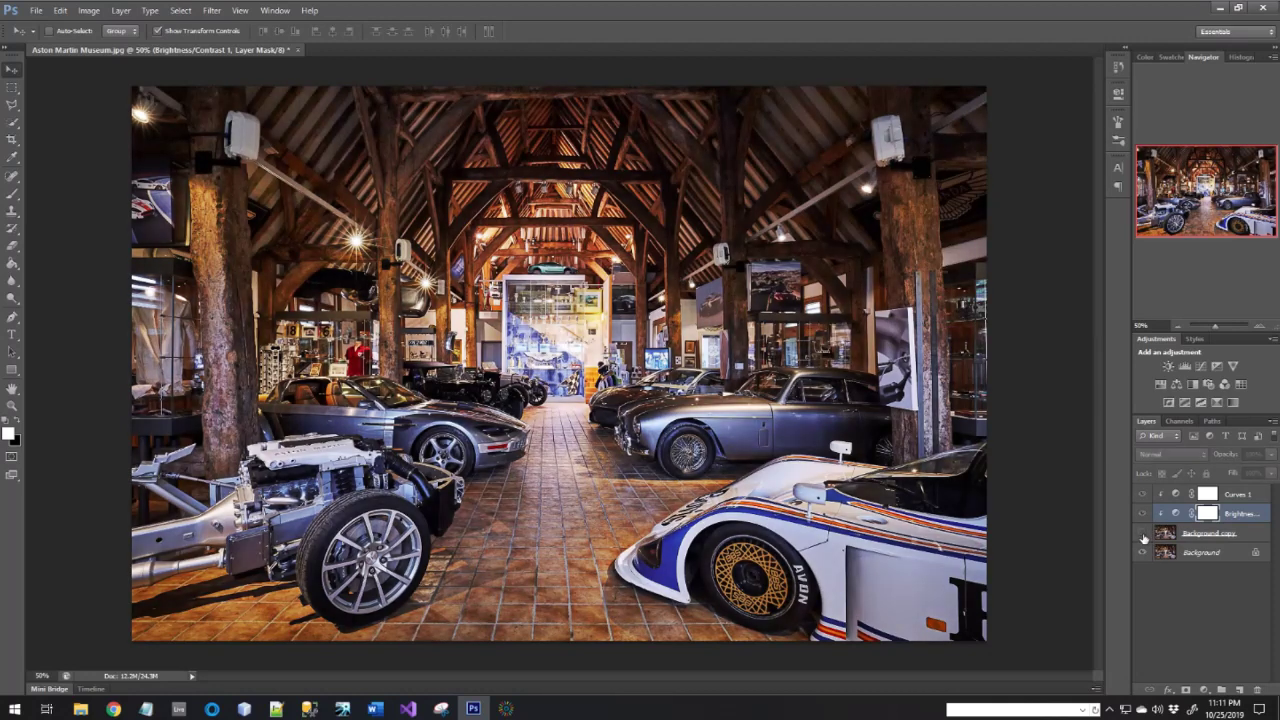
click(1143, 533)
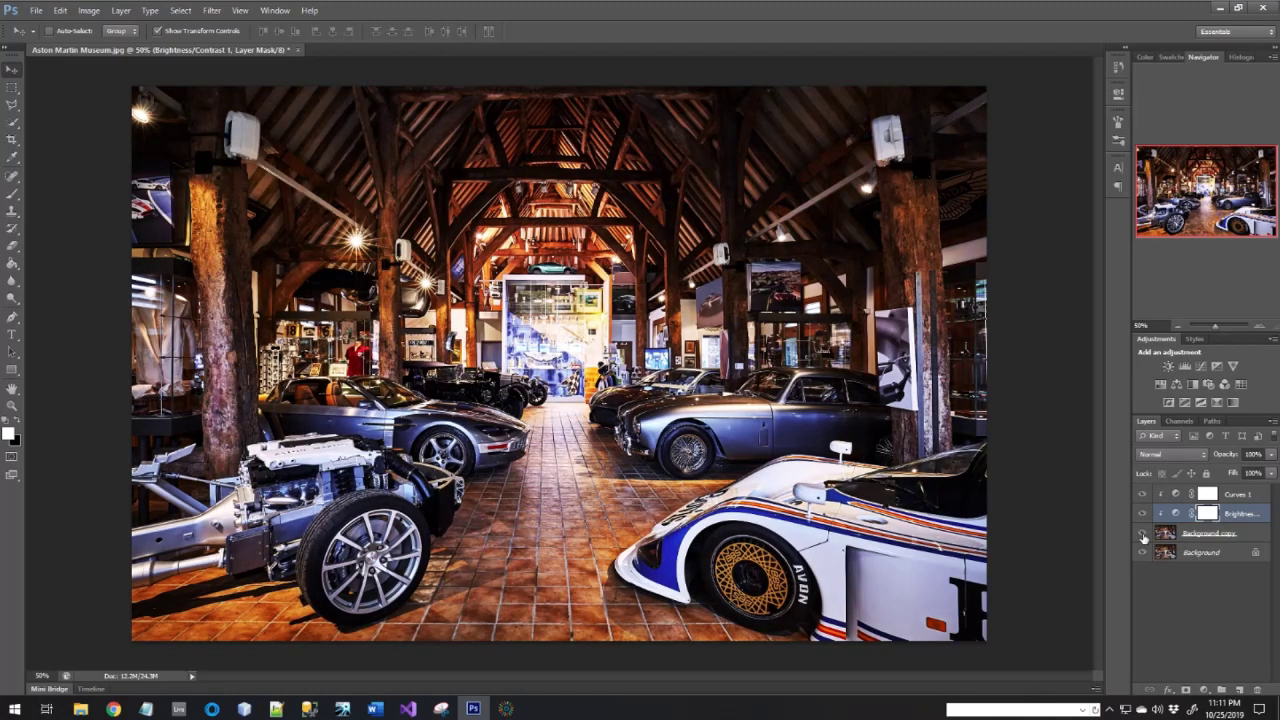
click(1143, 533)
click(1143, 534)
- Add a Levels adjustment layer directly above the Background copy layer
click(1248, 534)
click(1203, 690)
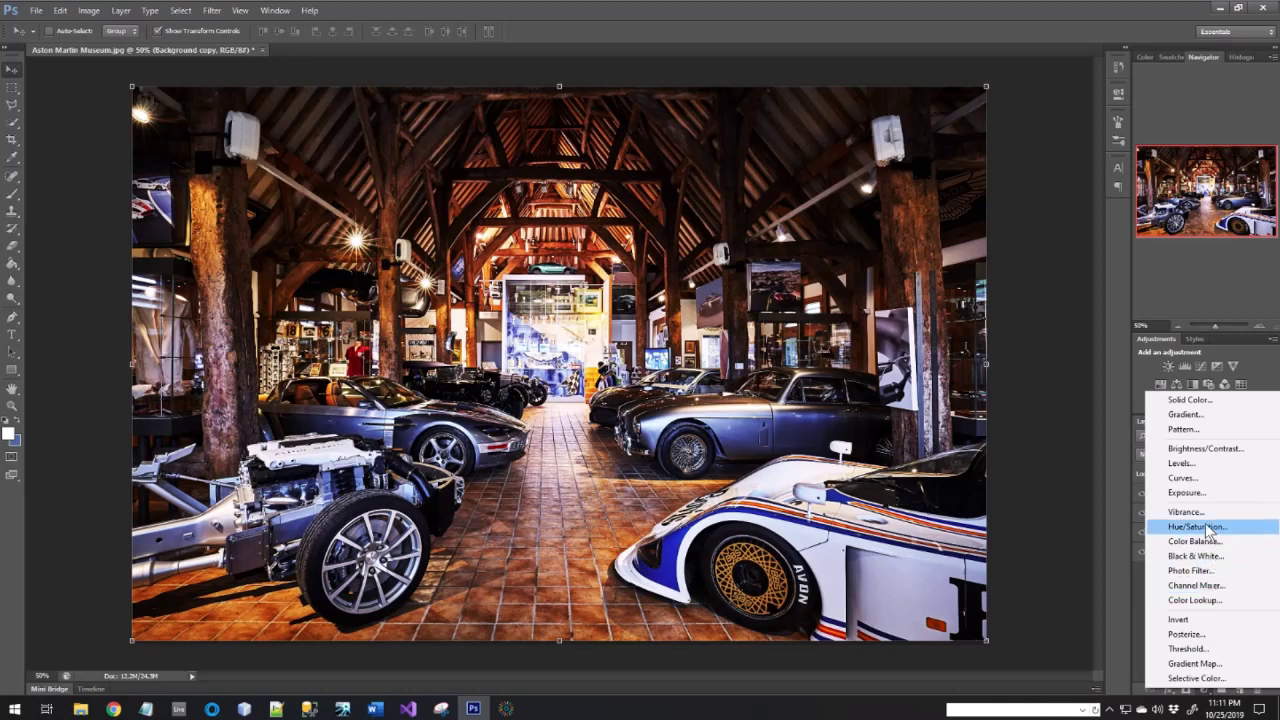
click(1199, 464)
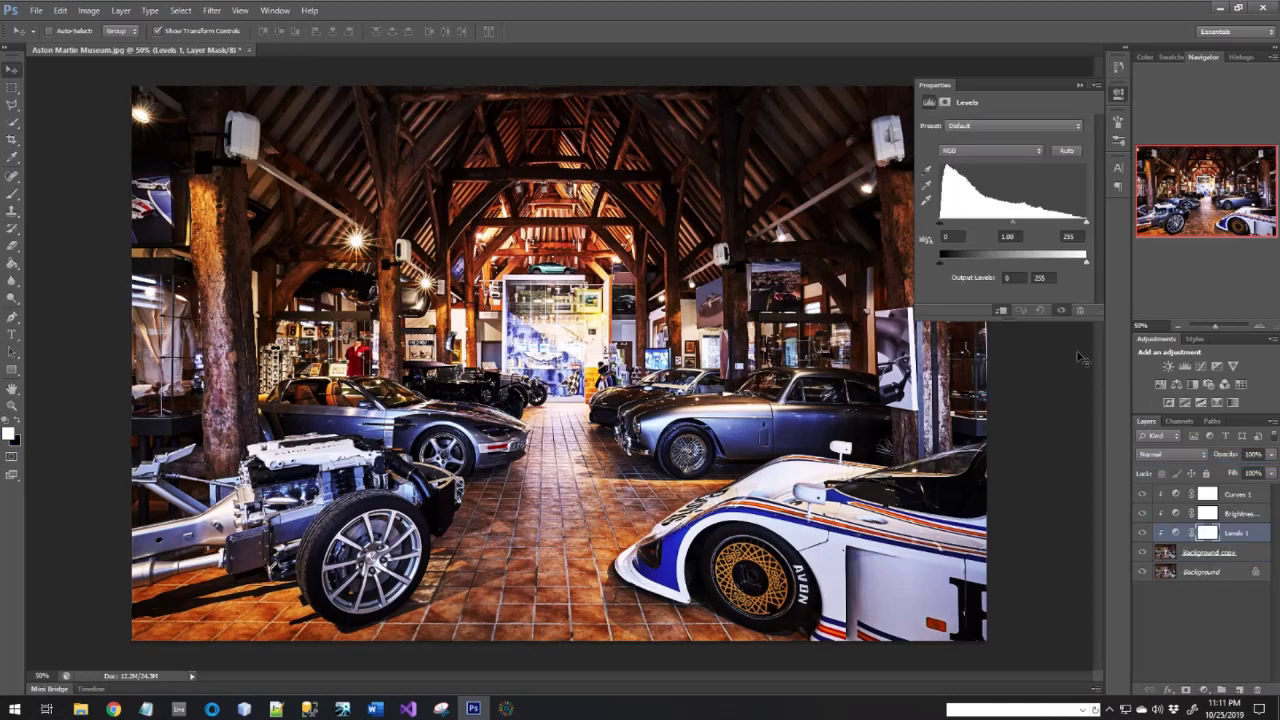
- Set the Levels black input to 3 and white input to 245, lighten the midtones, and compare with the original photo
drag(940, 222, 942, 222)
drag(1081, 221, 1007, 221)
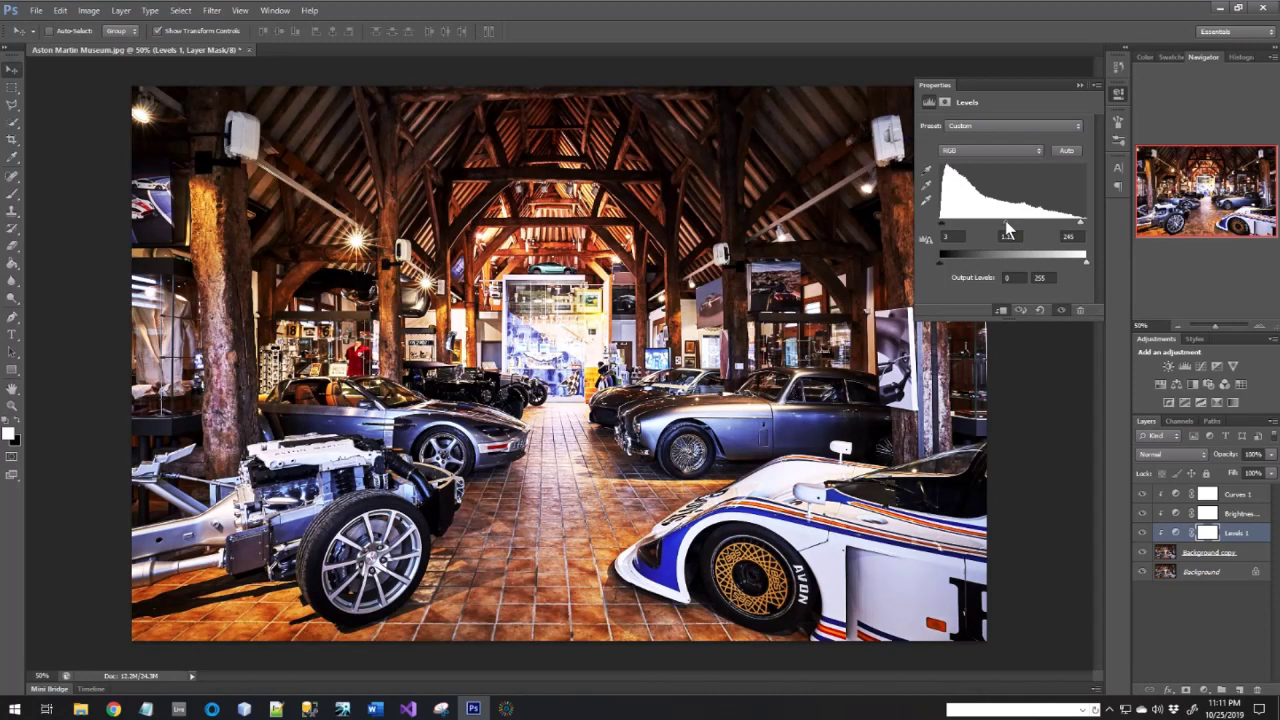
drag(1008, 222, 1003, 222)
click(1079, 85)
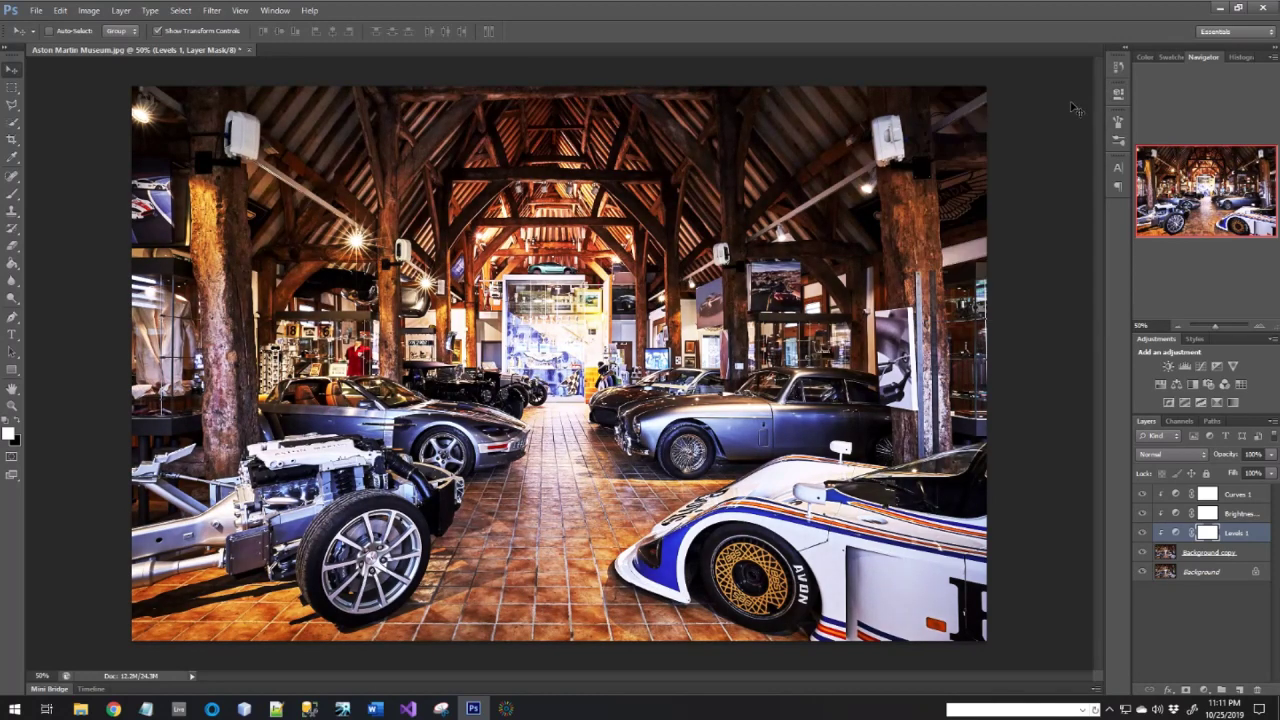
alt+click(1143, 552)
alt+click(1143, 553)
- Add a Vibrance adjustment layer above Levels 1
click(1206, 690)
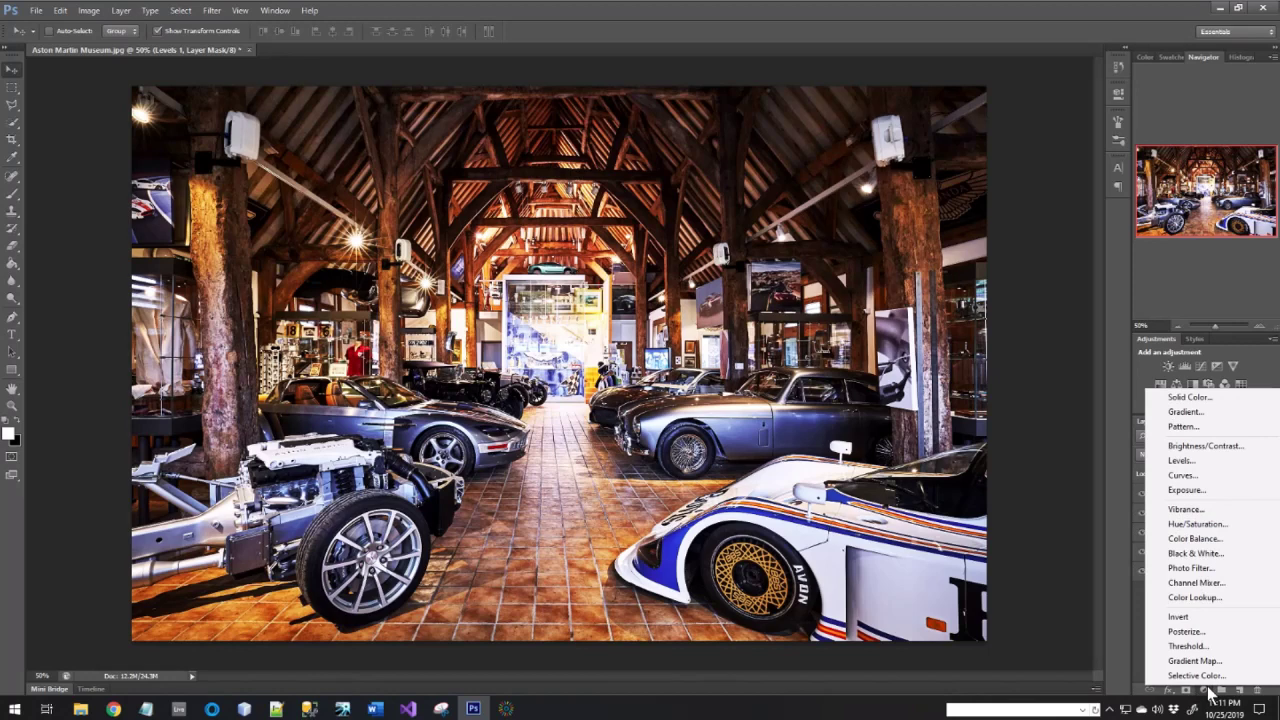
click(1188, 509)
drag(1190, 511, 1190, 513)
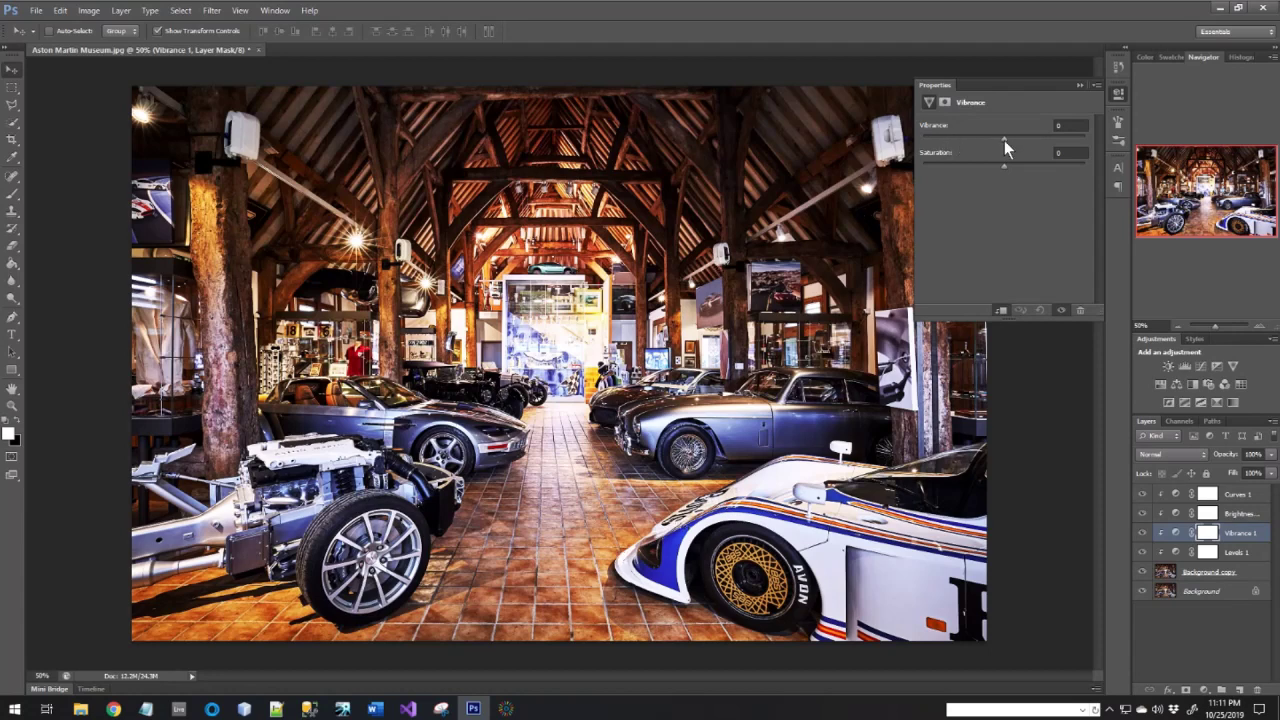
- Test strong positive vibrance and -100 vibrance on the Vibrance 1 layer, then try a vibrance of +50
drag(1004, 140, 1058, 138)
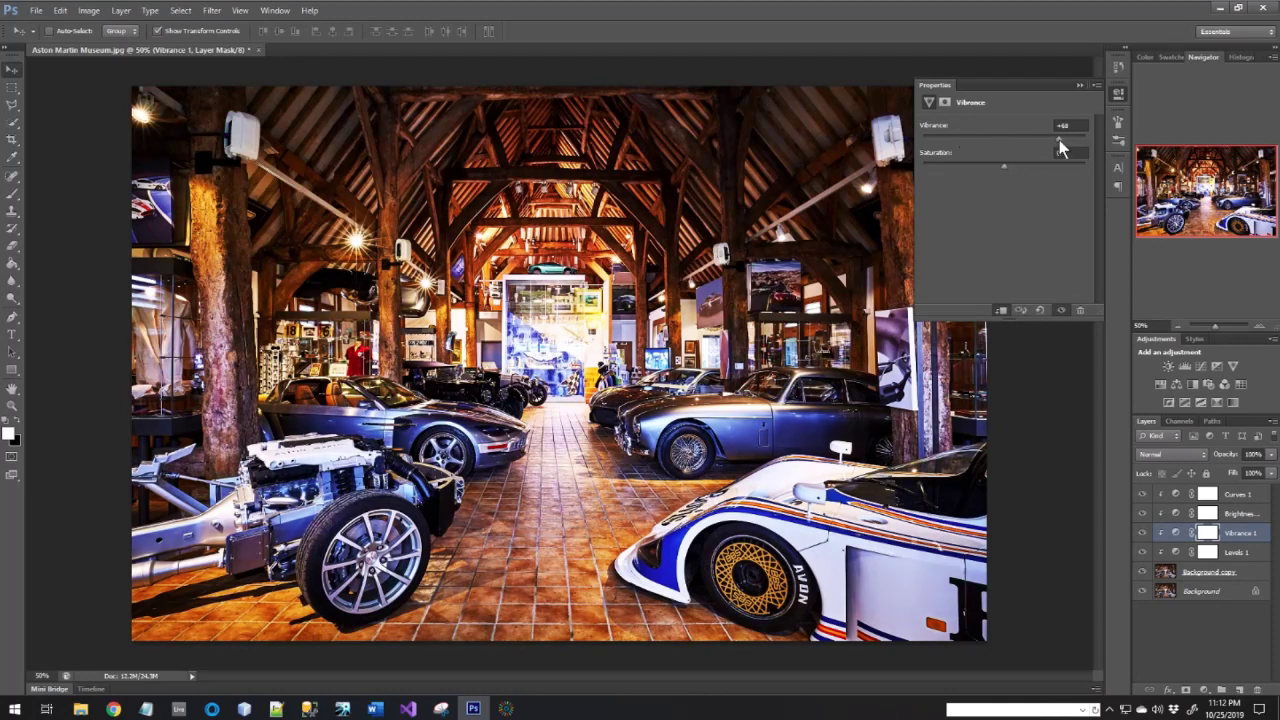
drag(1078, 140, 914, 151)
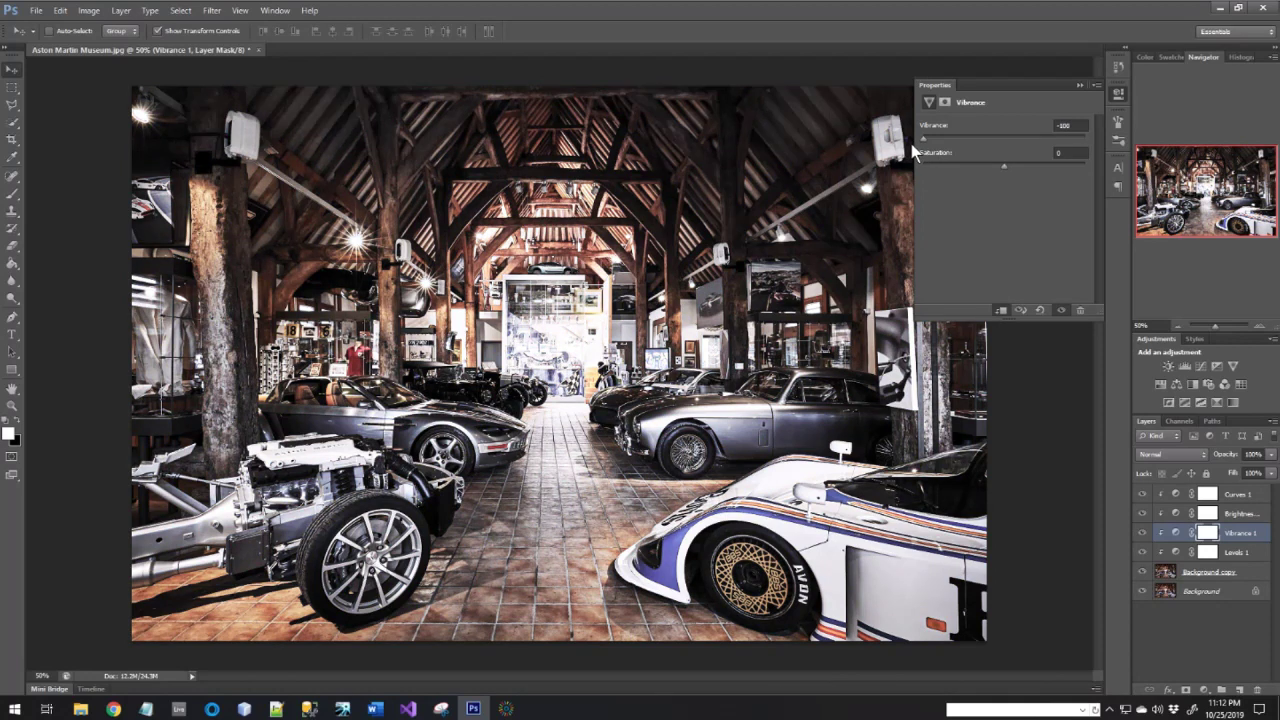
drag(926, 143, 1011, 141)
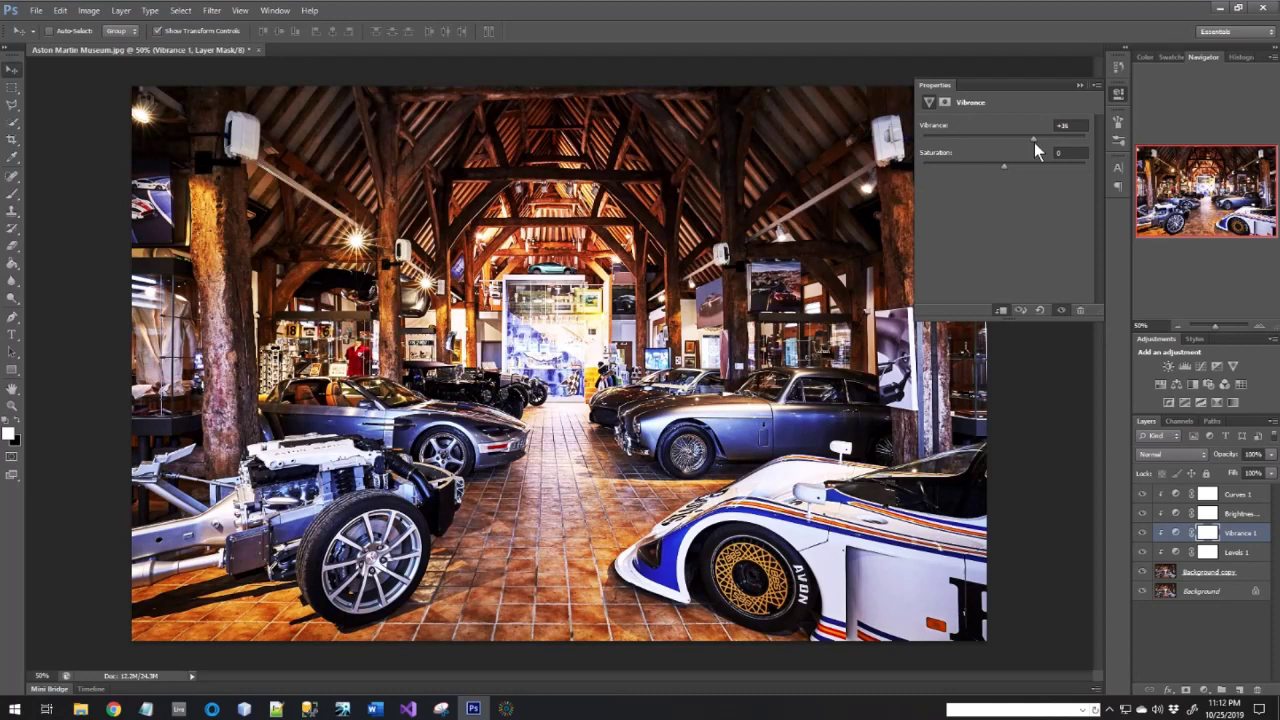
mouse_move(1034, 142)
mouse_down()
mouse_move(1099, 142)
mouse_move(1045, 141)
mouse_up()
- Test the Vibrance 1 layer's saturation down to -100 and back up, and set it to +20
mouse_move(1017, 168)
mouse_down()
mouse_move(1087, 170)
mouse_move(1023, 171)
mouse_up()
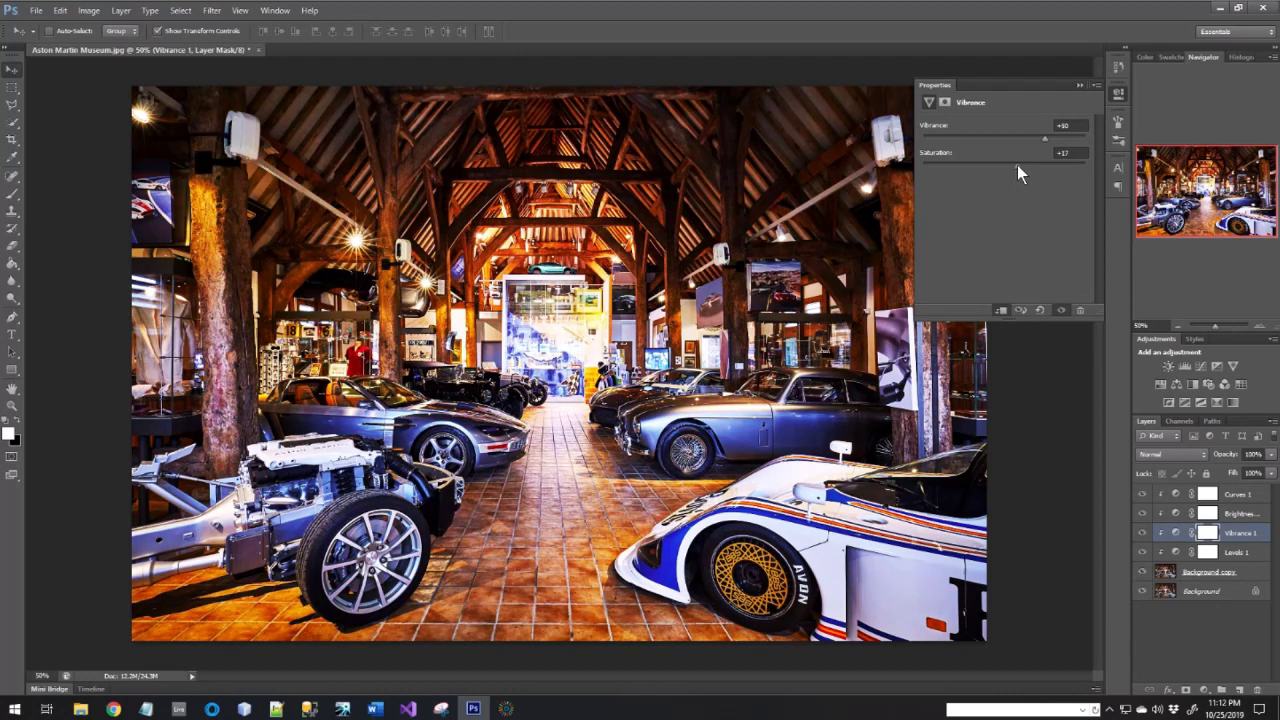
drag(1017, 166, 908, 170)
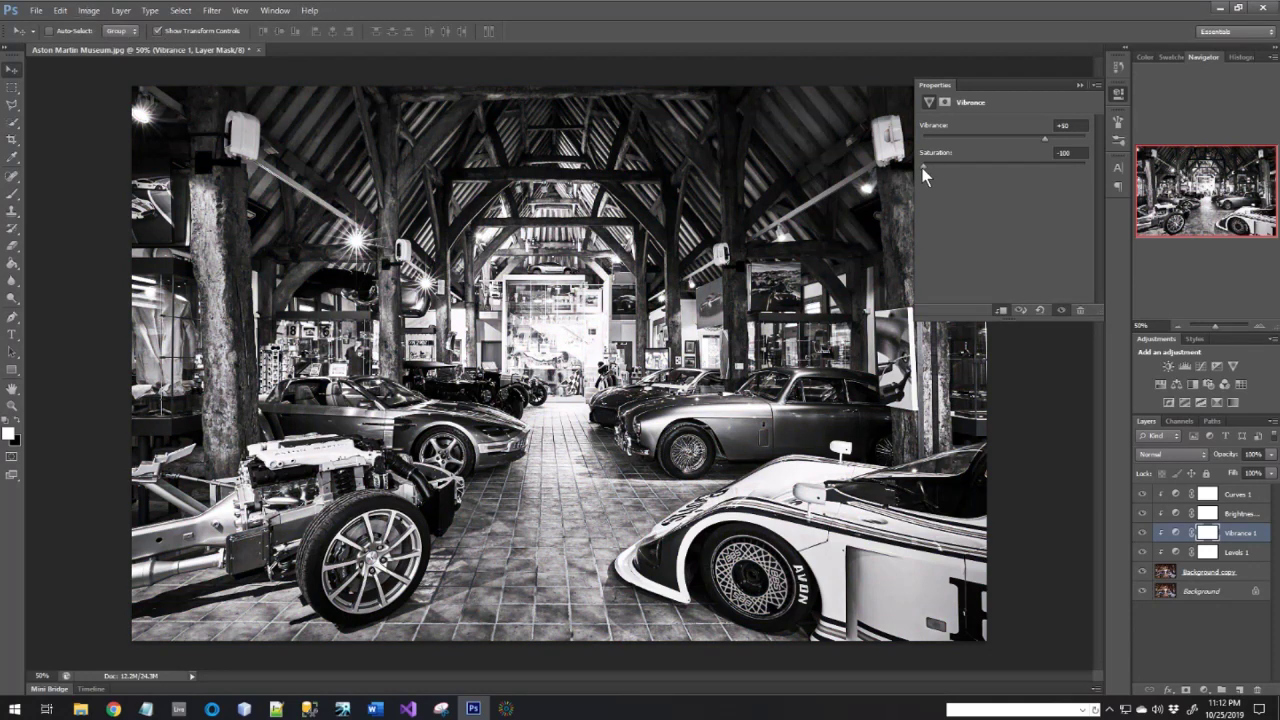
drag(926, 166, 997, 165)
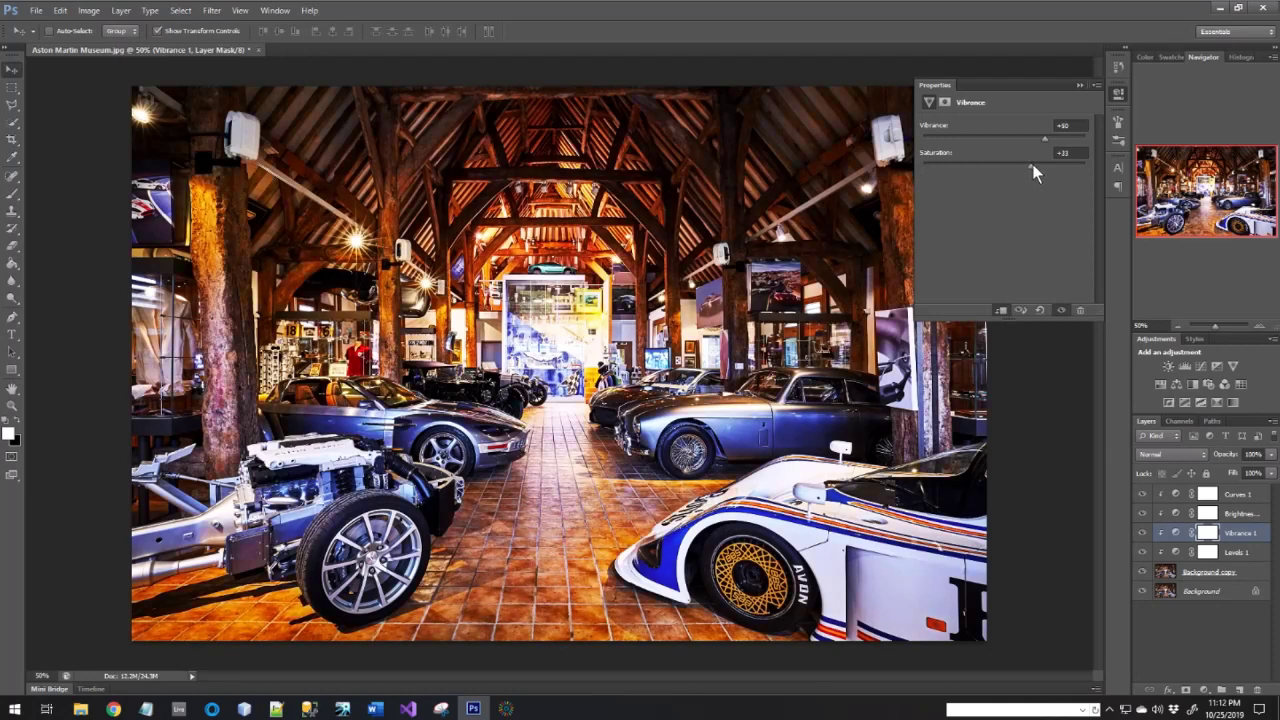
drag(1032, 165, 1046, 167)
- Try a vibrance of +35 on the Vibrance 1 layer and settle on +30
click(1068, 125)
text(+35)
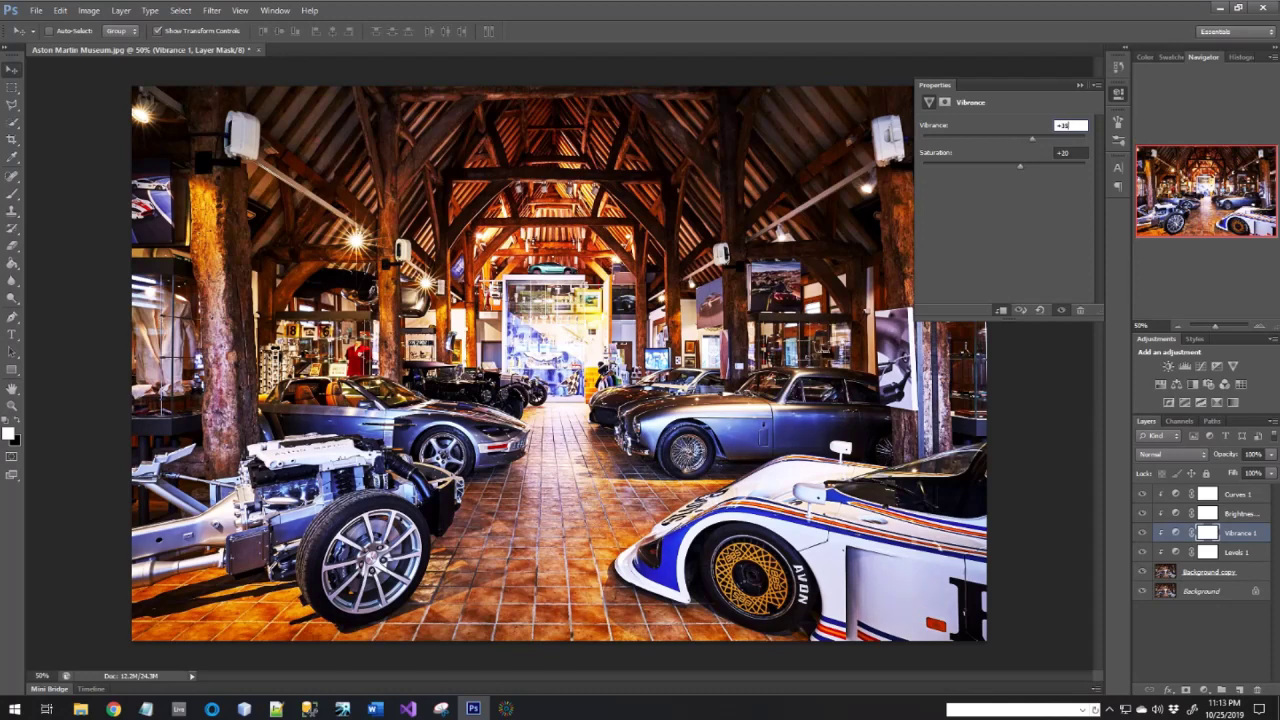
key(Return)
click(1076, 125)
text(+30)
key(Return)
click(1079, 86)
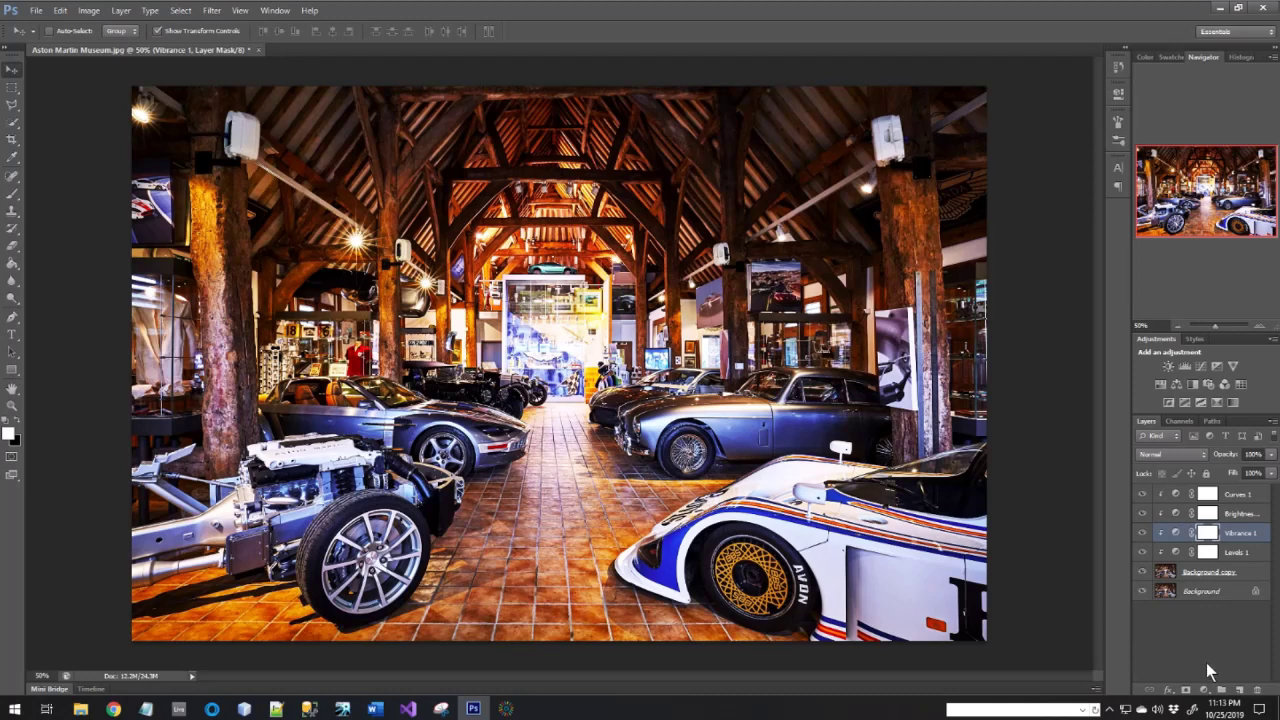
- Add a Hue/Saturation adjustment layer directly above the Background copy layer
click(1248, 574)
click(1205, 690)
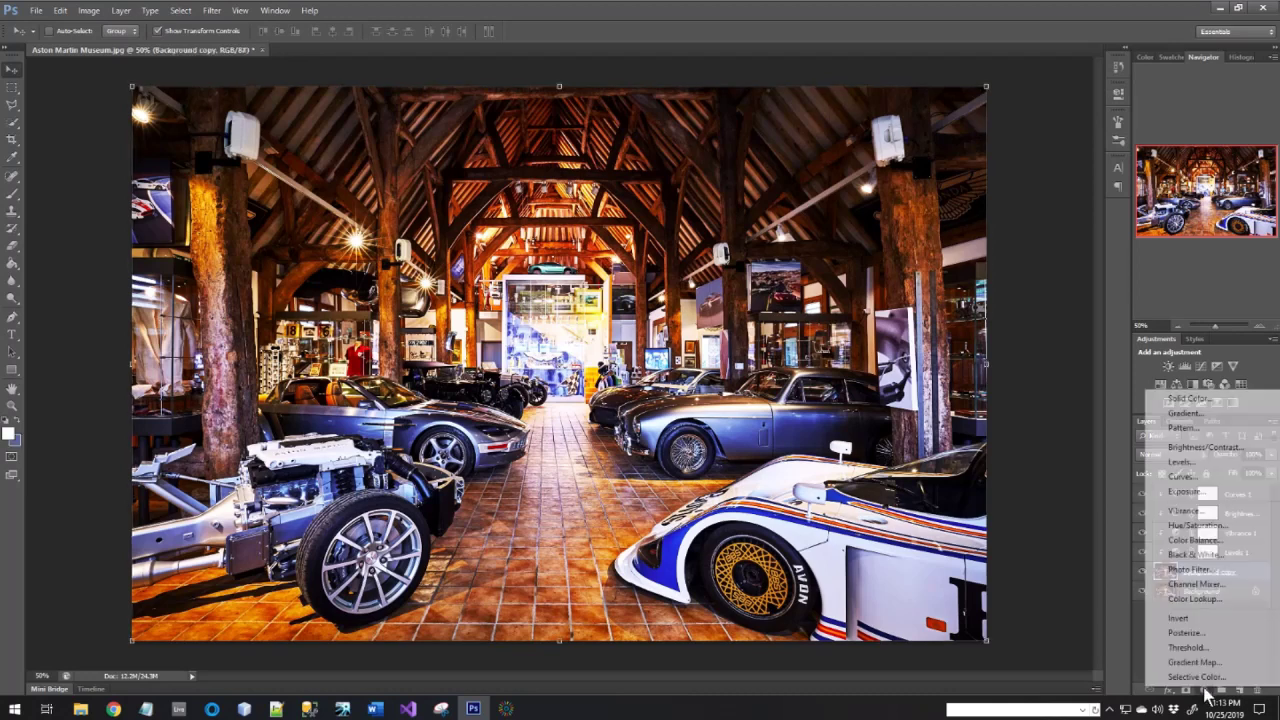
click(1196, 525)
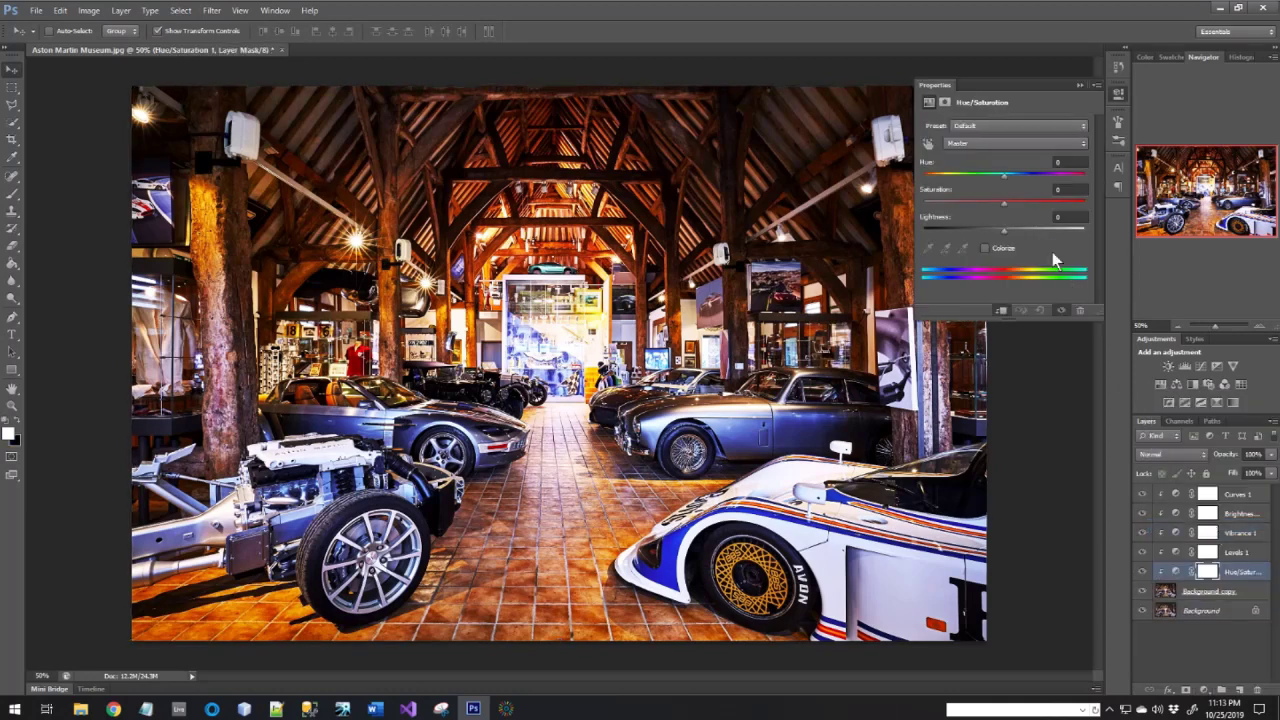
- Set the Master saturation of the Hue/Saturation adjustment to +35
mouse_move(1003, 204)
mouse_down()
mouse_move(1089, 201)
mouse_move(915, 210)
mouse_move(1013, 207)
mouse_up()
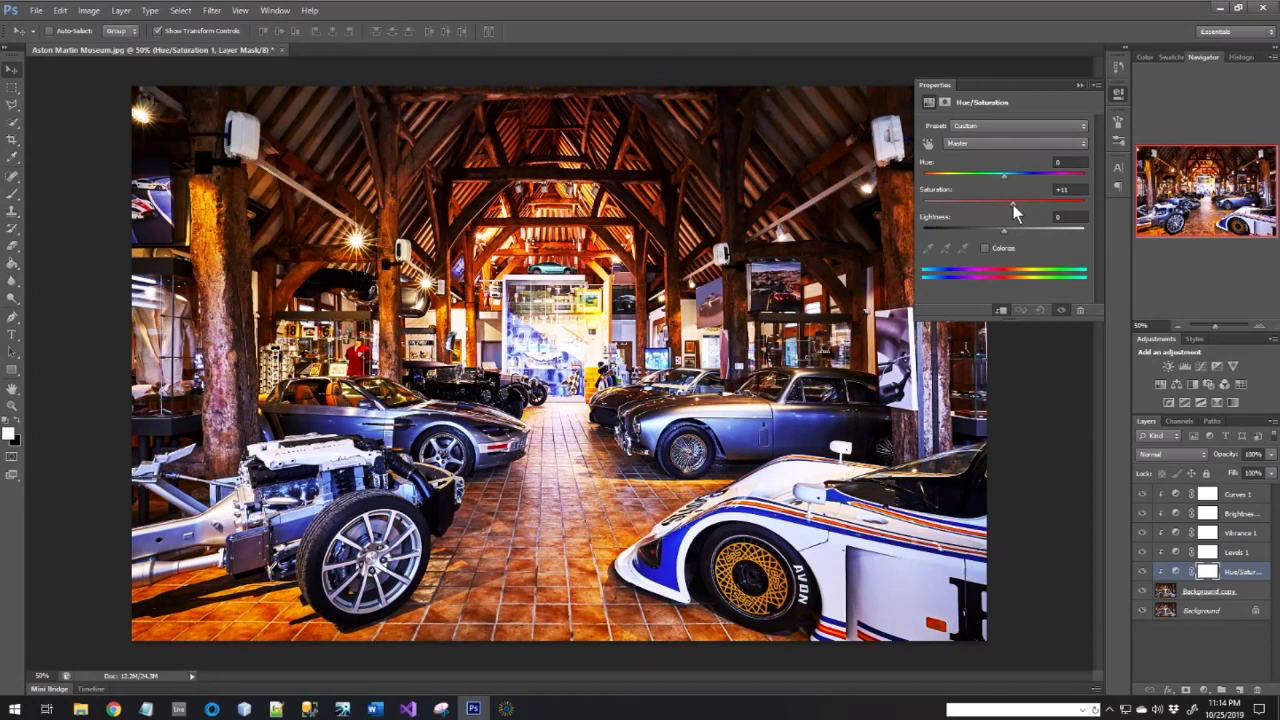
click(1066, 188)
text(+)
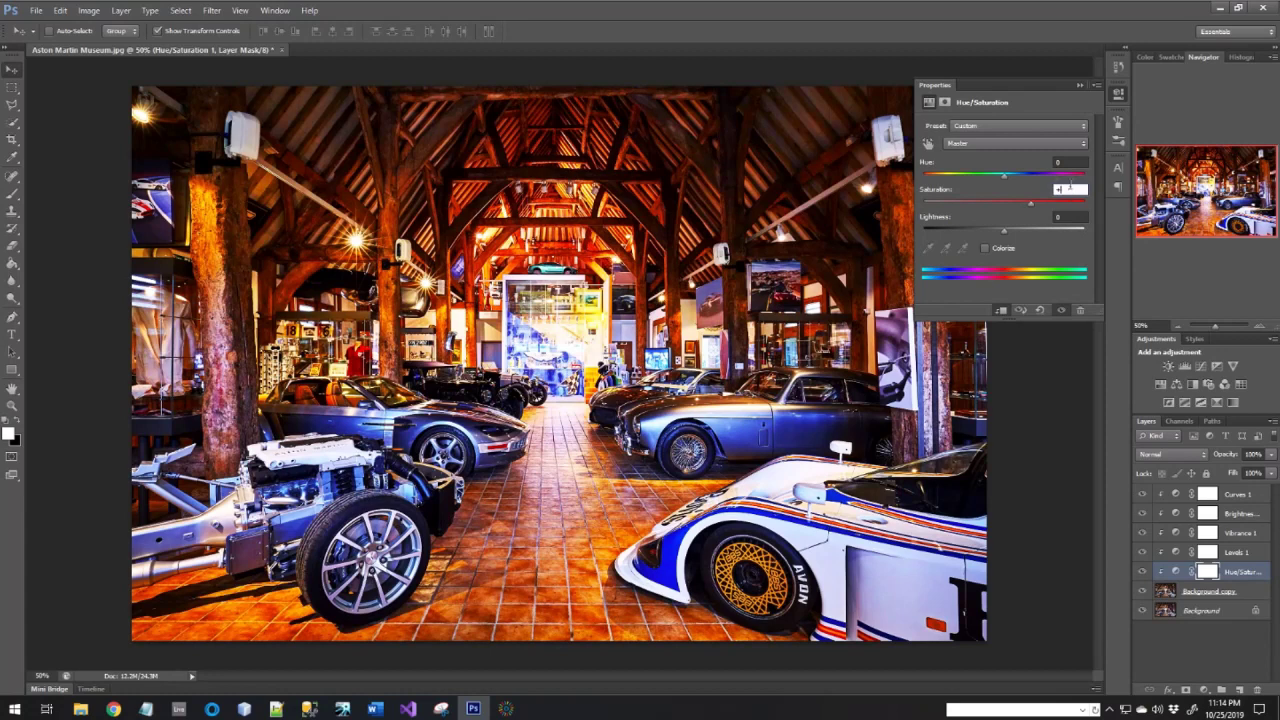
text(35)
key(Return)
- Shift the Master hue of the Hue/Saturation 1 adjustment through +32 to +105
drag(1003, 175, 1004, 176)
drag(1004, 175, 1026, 174)
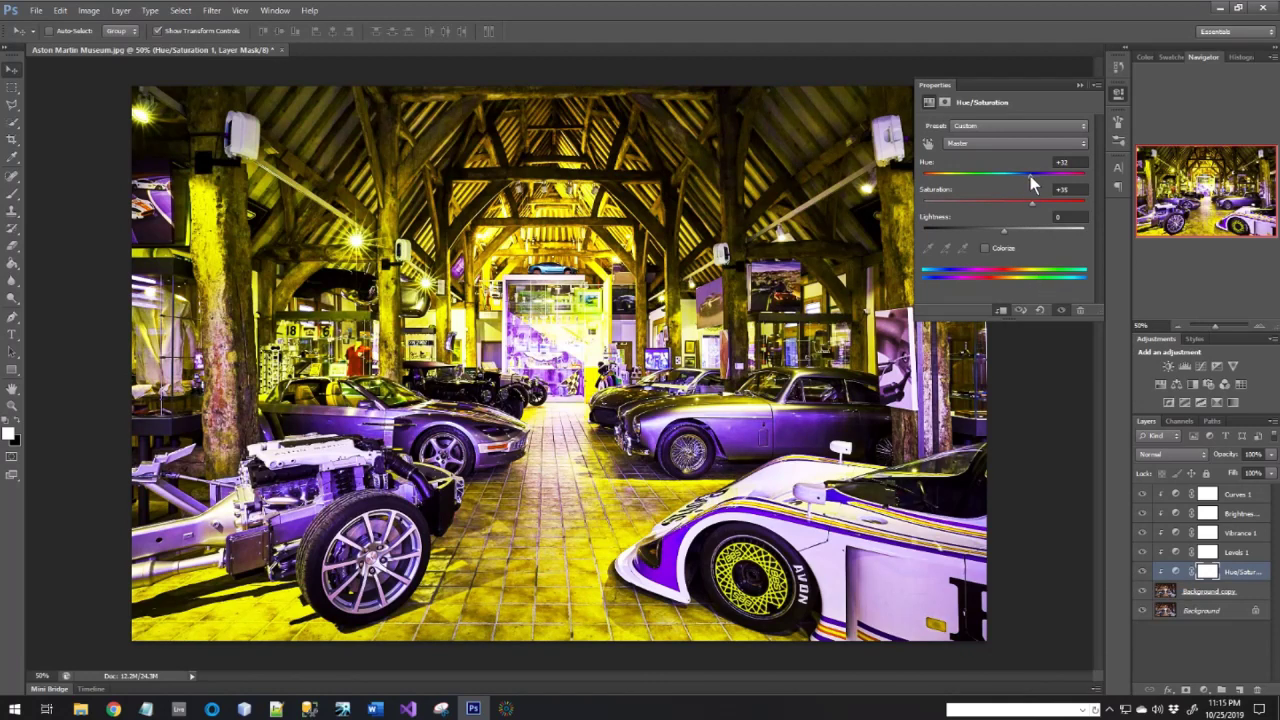
drag(1030, 176, 1060, 177)
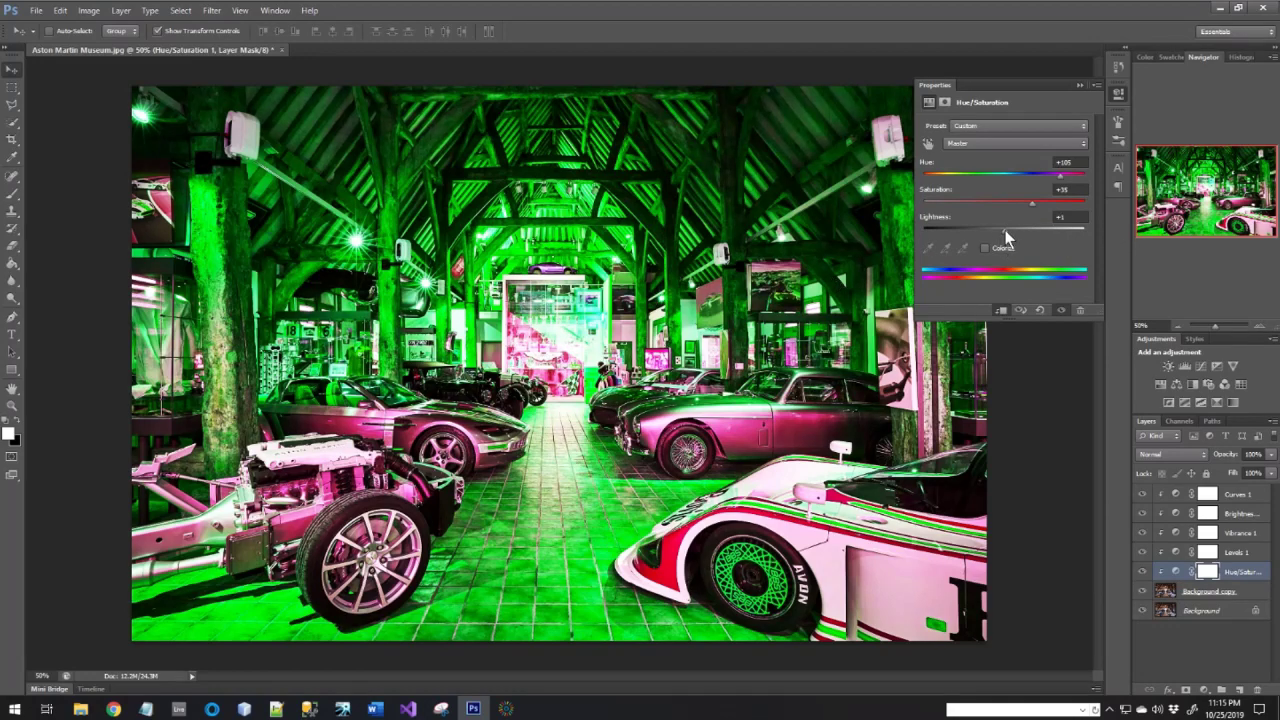
- Test small lightness changes on the Hue/Saturation 1 layer, return the lightness to 0 and collapse its properties
mouse_move(1005, 230)
mouse_down()
mouse_move(1088, 229)
mouse_move(896, 250)
mouse_move(1001, 250)
mouse_up()
mouse_move(998, 231)
mouse_down()
mouse_move(979, 230)
mouse_move(998, 231)
mouse_up()
mouse_move(1004, 231)
mouse_down()
mouse_move(979, 232)
mouse_move(1004, 232)
mouse_up()
click(1080, 86)
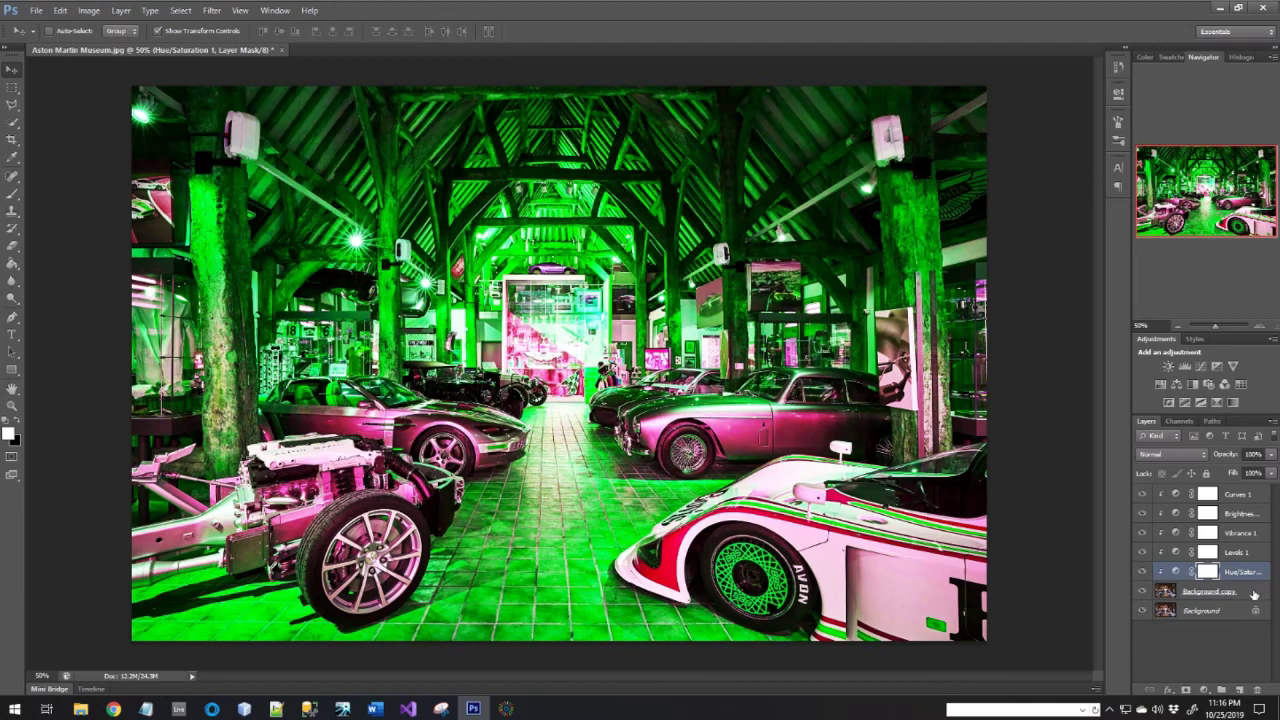
click(514, 710)
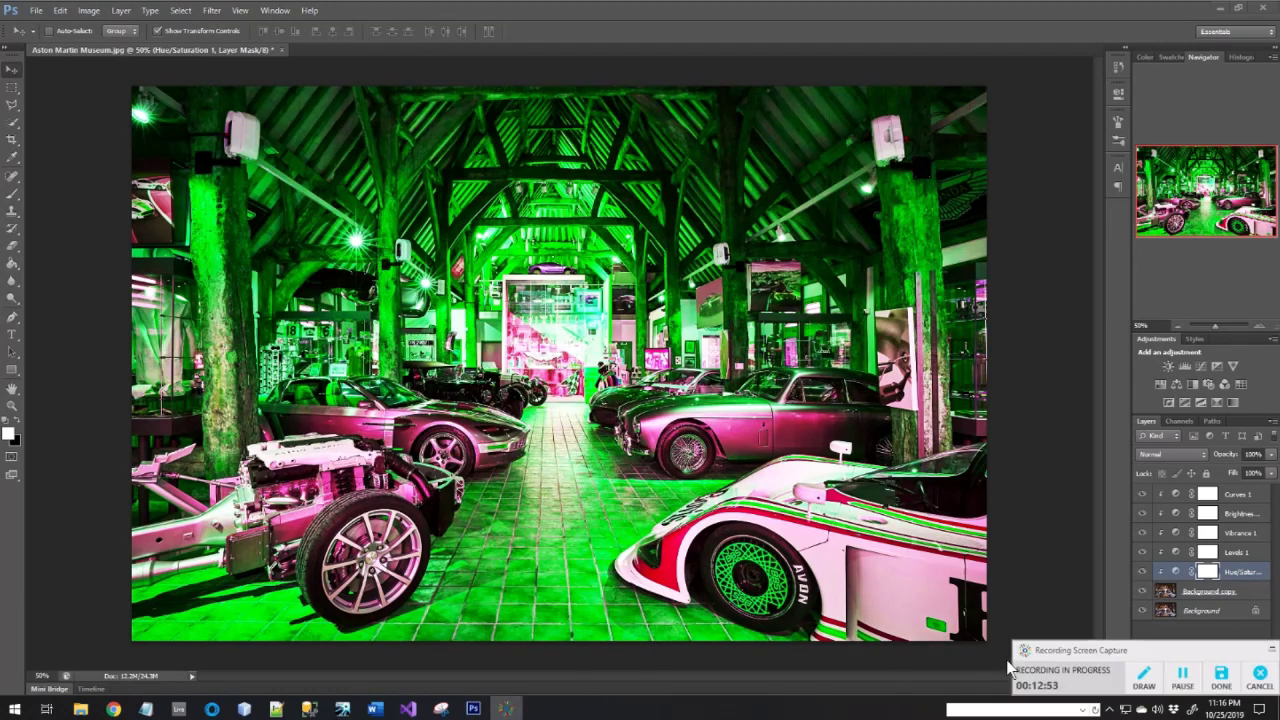
click(1184, 681)
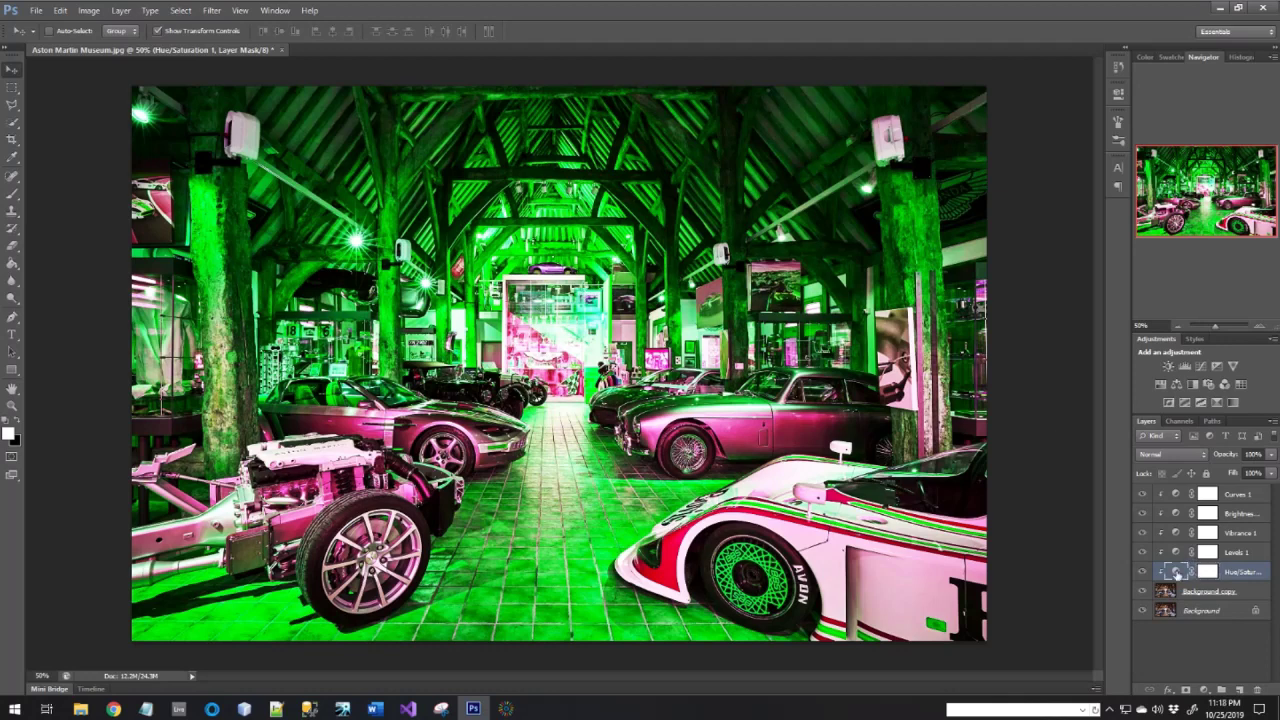
double_click(1176, 572)
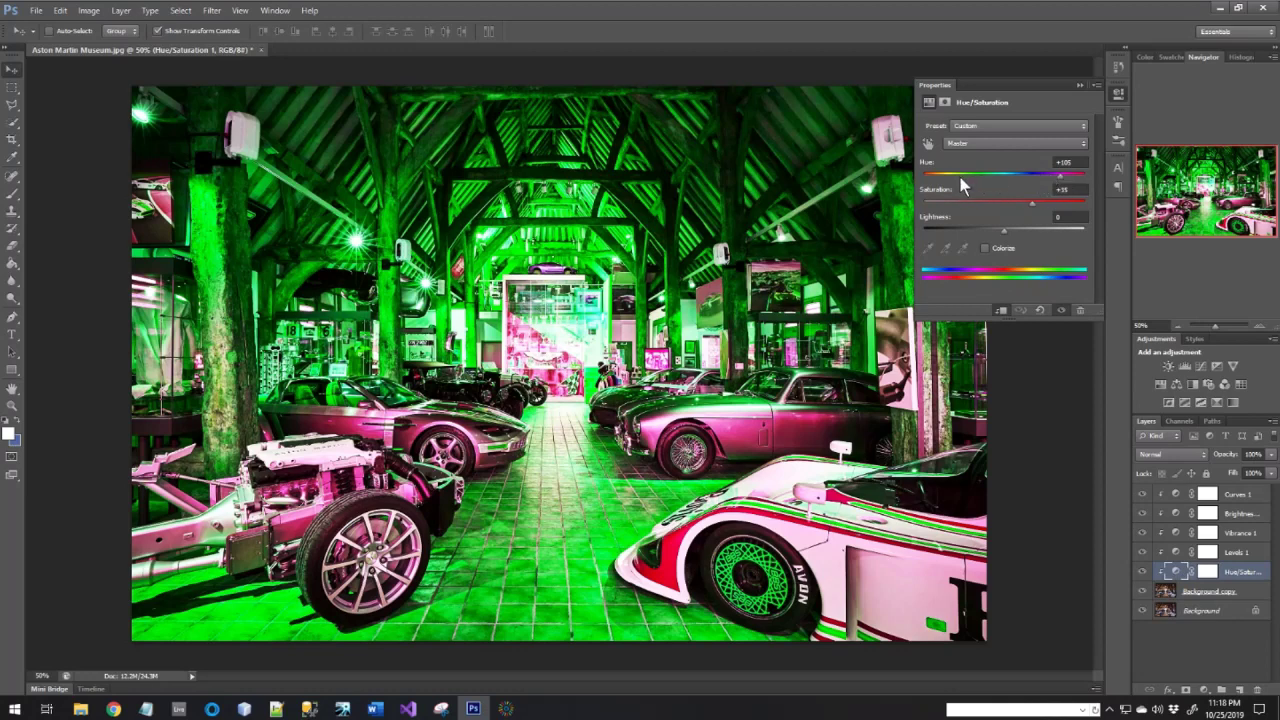
click(1078, 86)
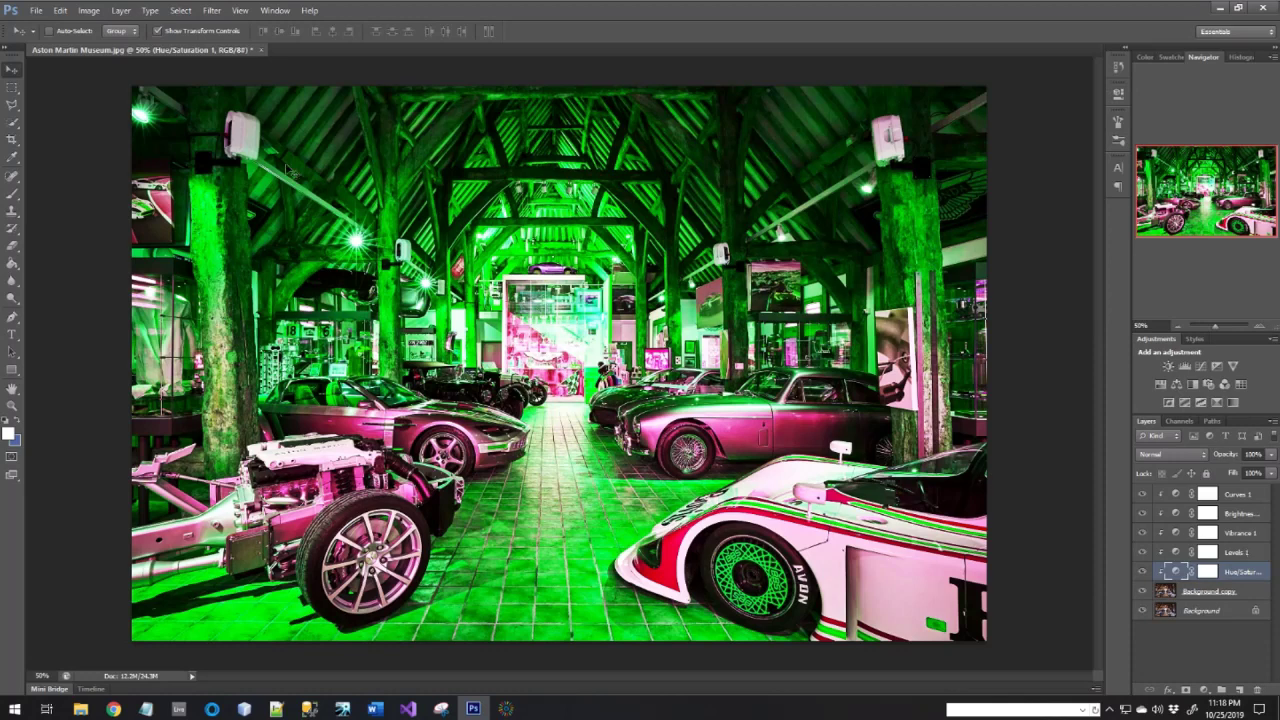
- Save a JPEG copy of the picture named Image 2 in the Challenge Lesson 4 folder at Maximum quality, 12
click(36, 10)
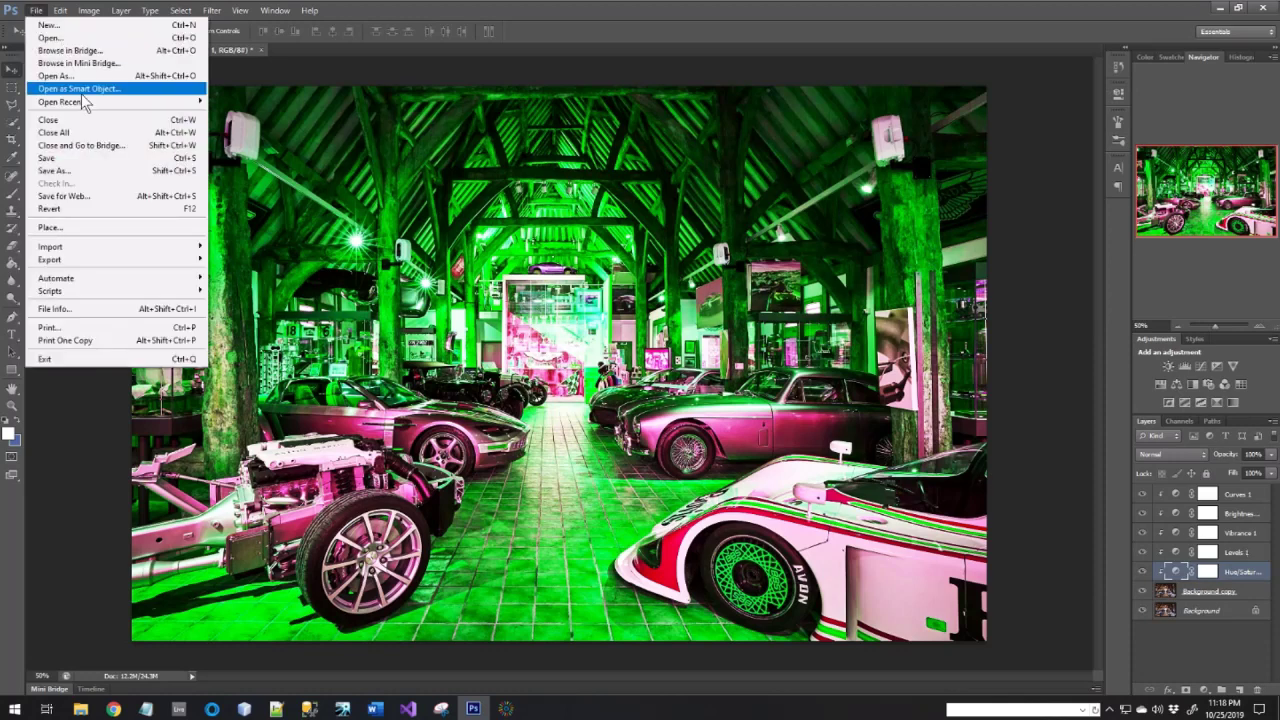
click(100, 171)
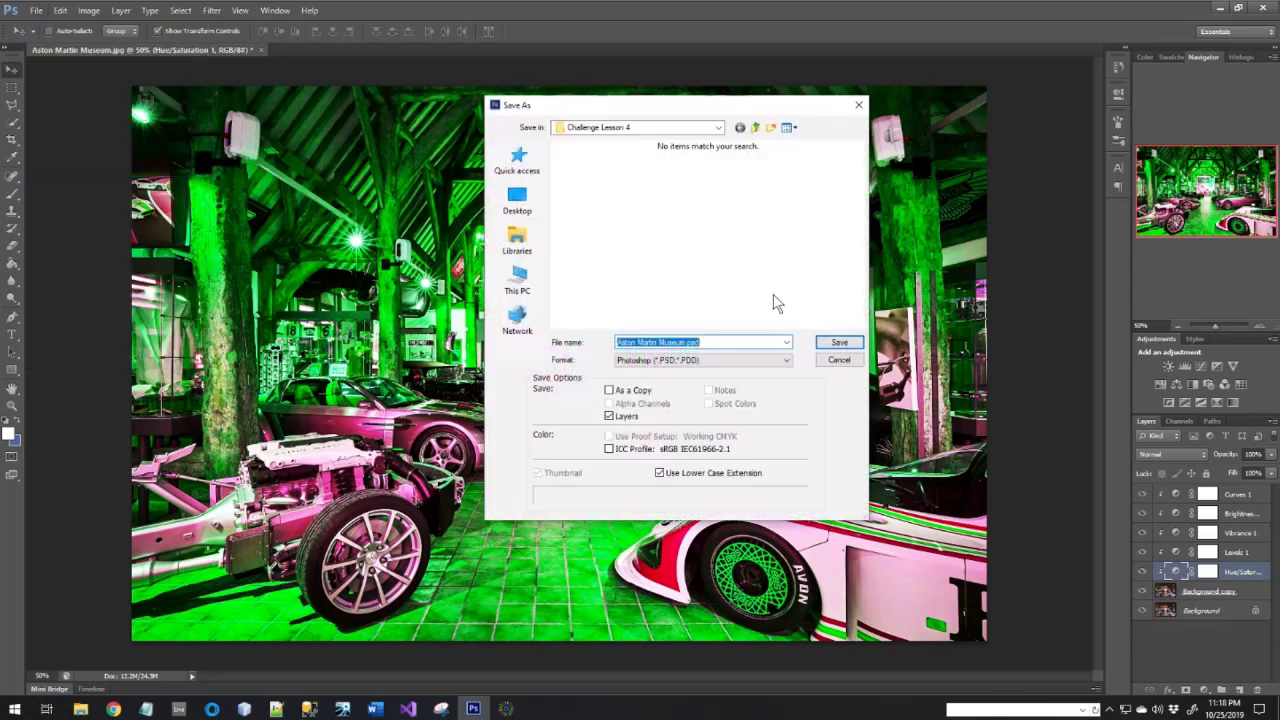
click(782, 361)
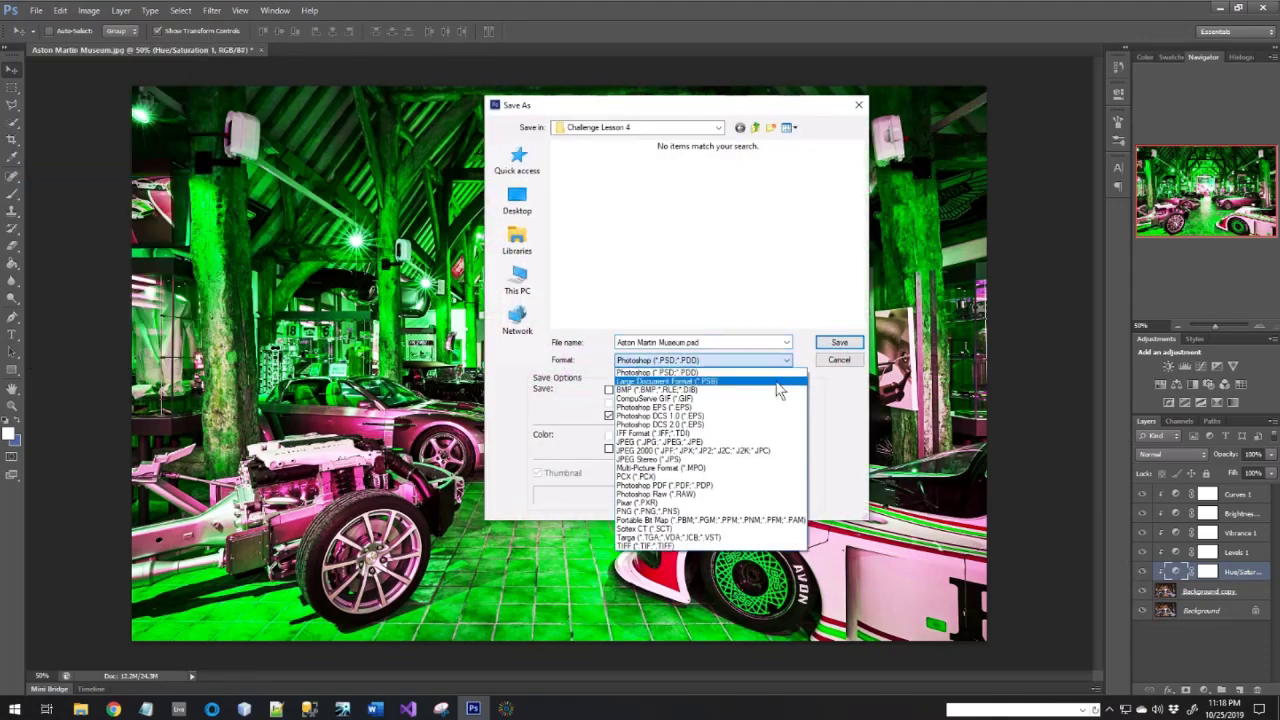
click(763, 442)
click(745, 342)
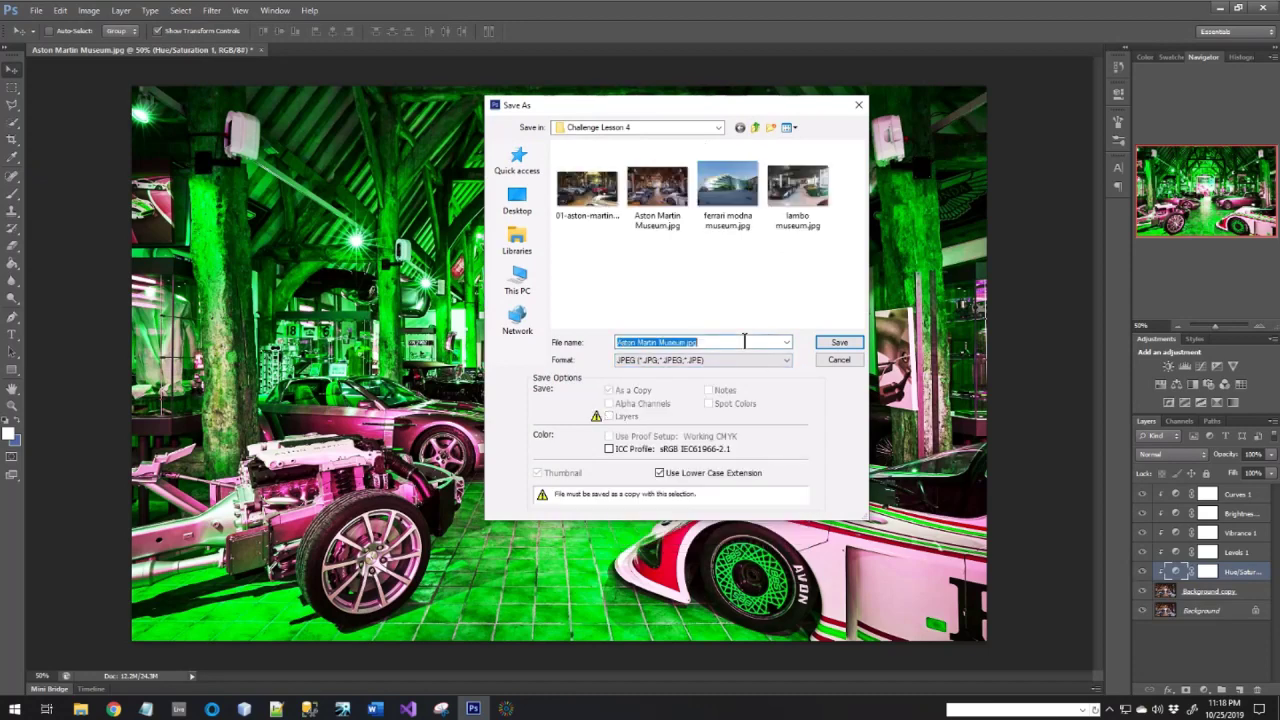
text(Image 2)
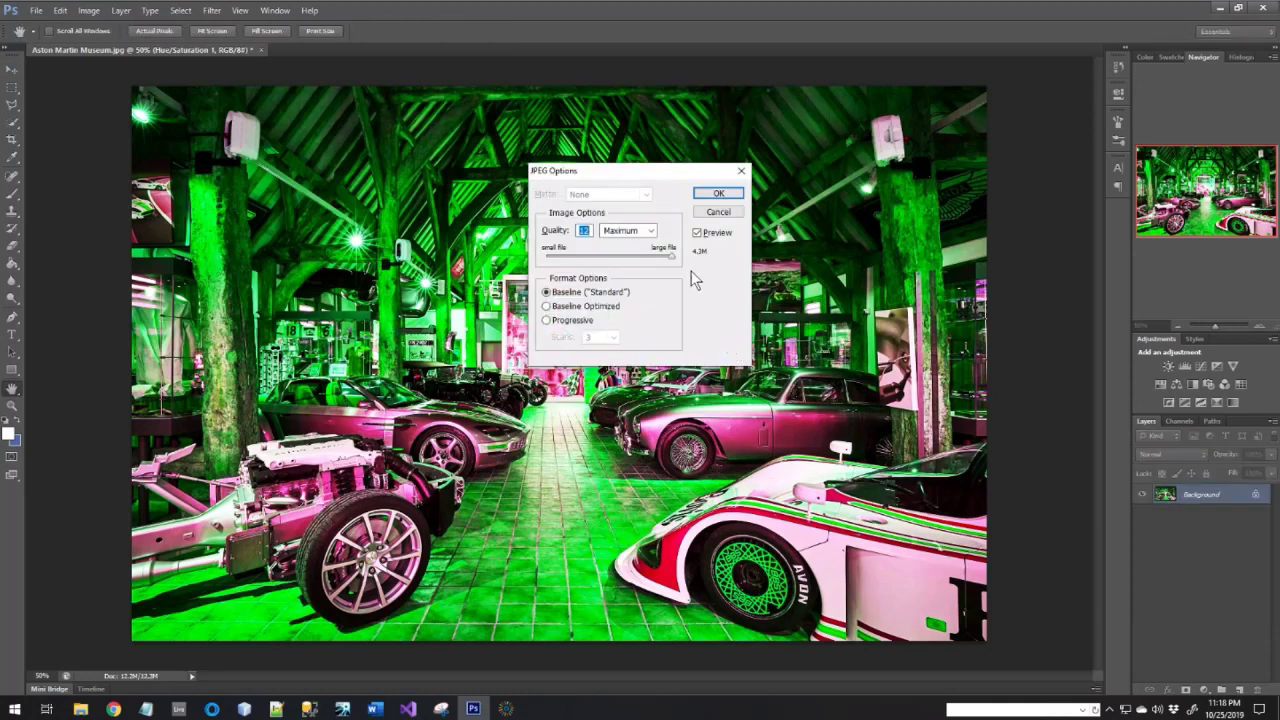
click(718, 194)
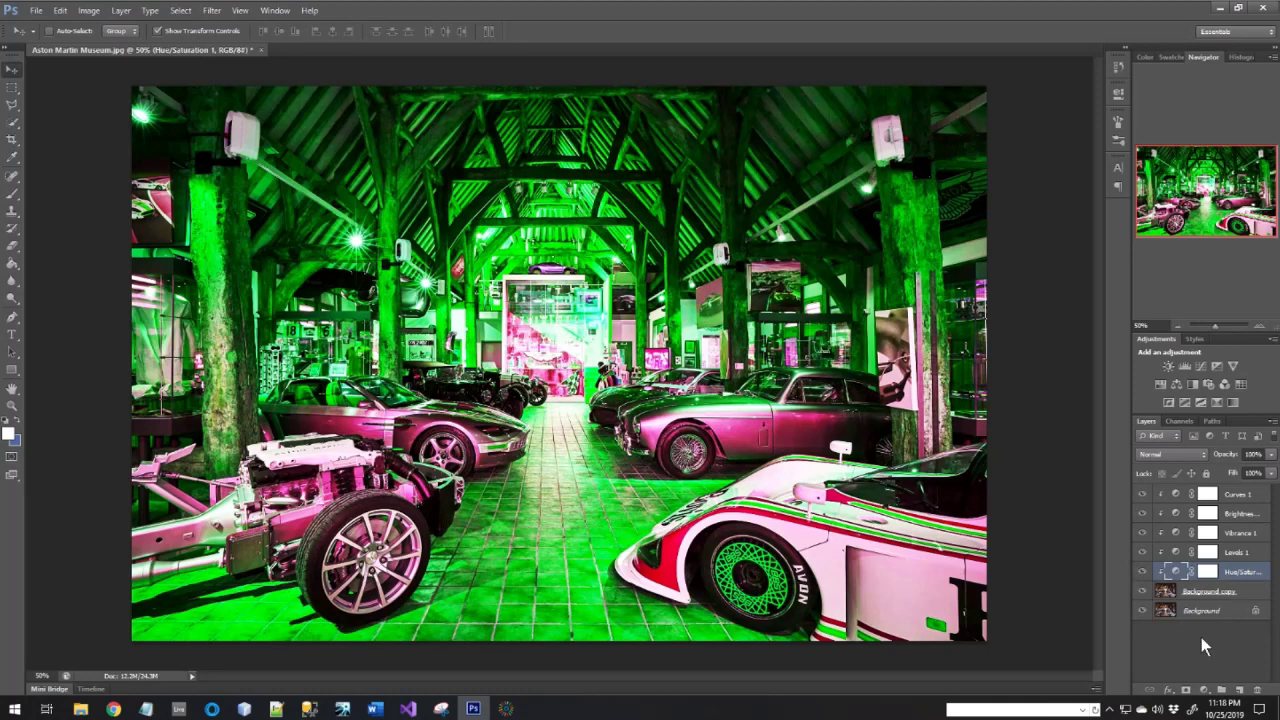
click(506, 708)
click(1057, 502)
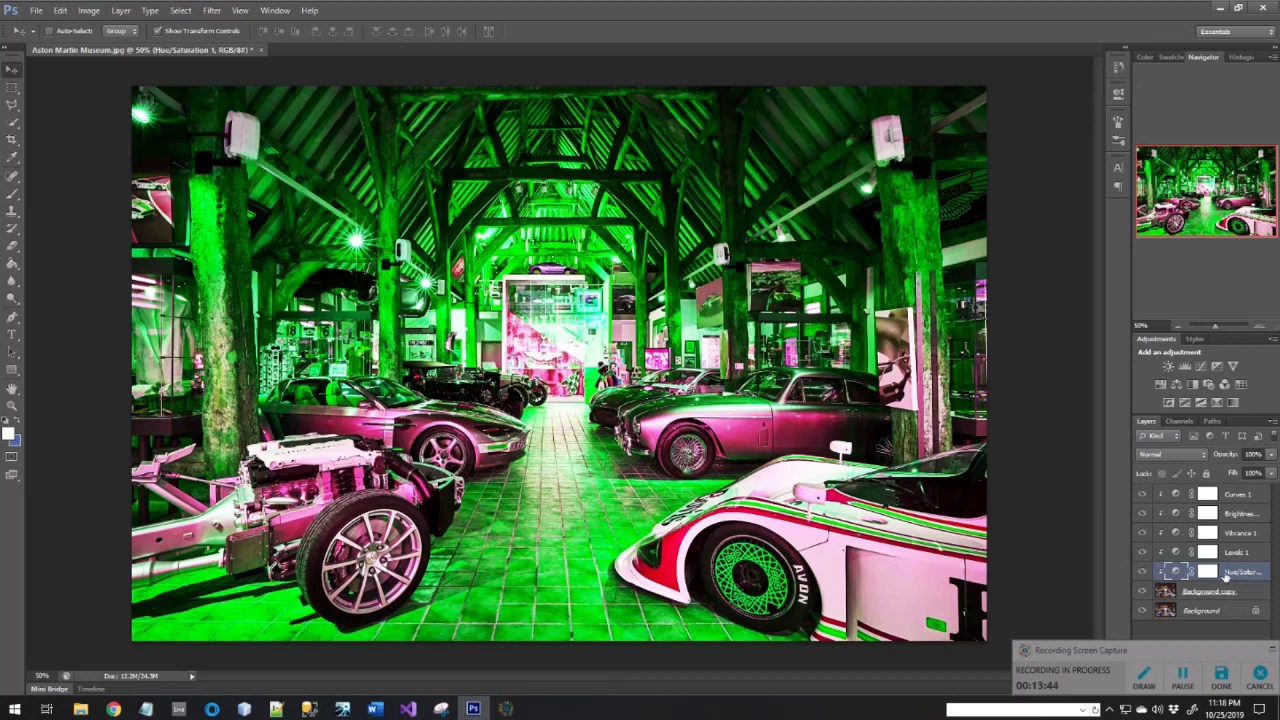
click(508, 710)
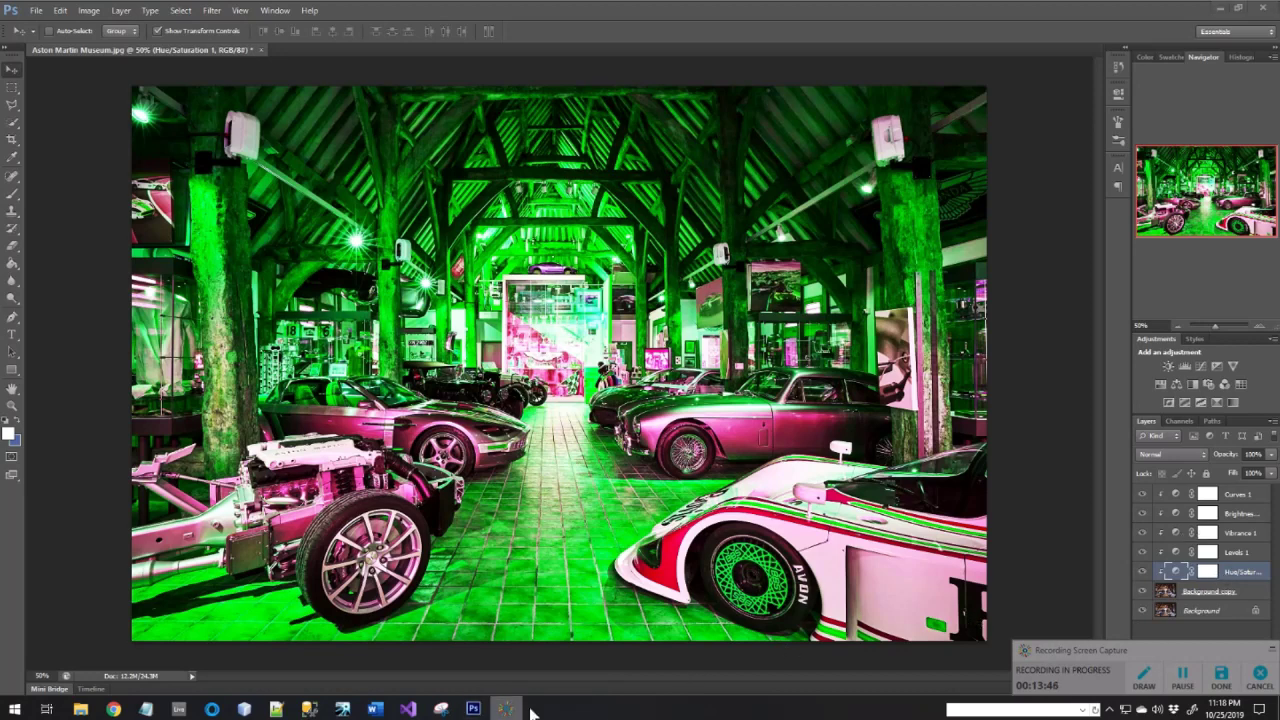
click(1272, 649)
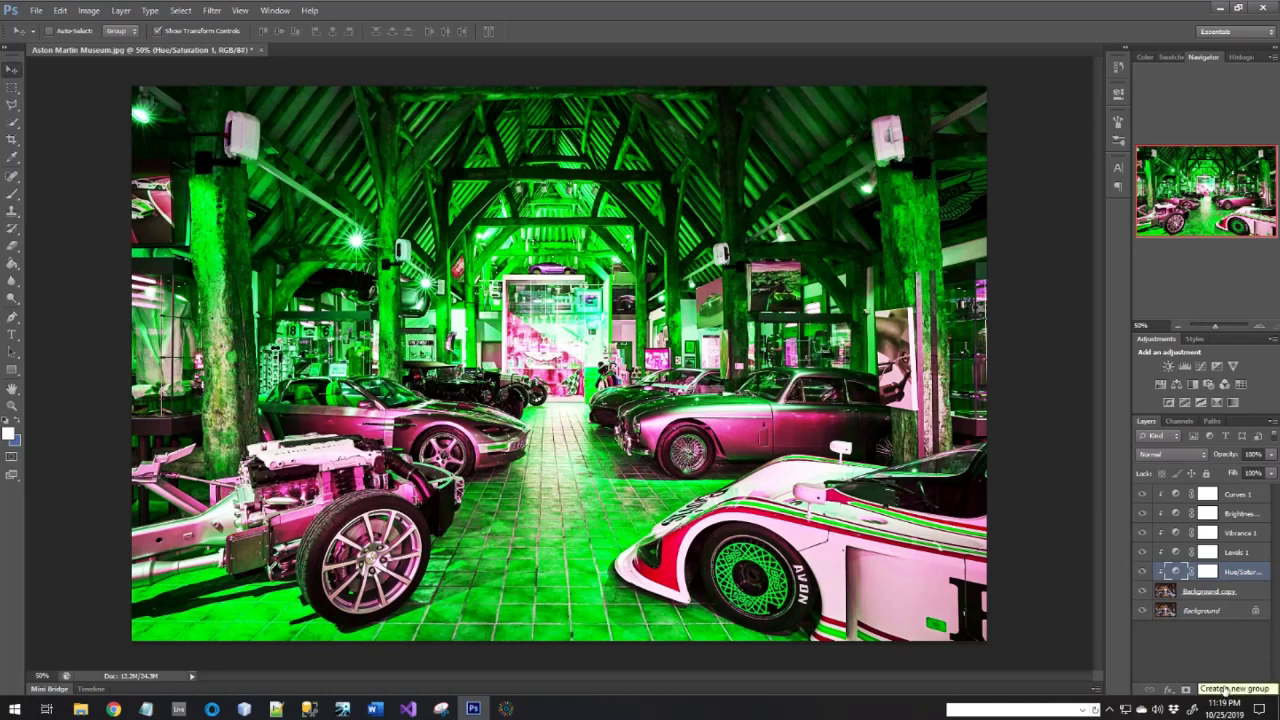
- Create a layer group, move the five adjustment layers and Background copy into it, and collapse the group
click(1225, 689)
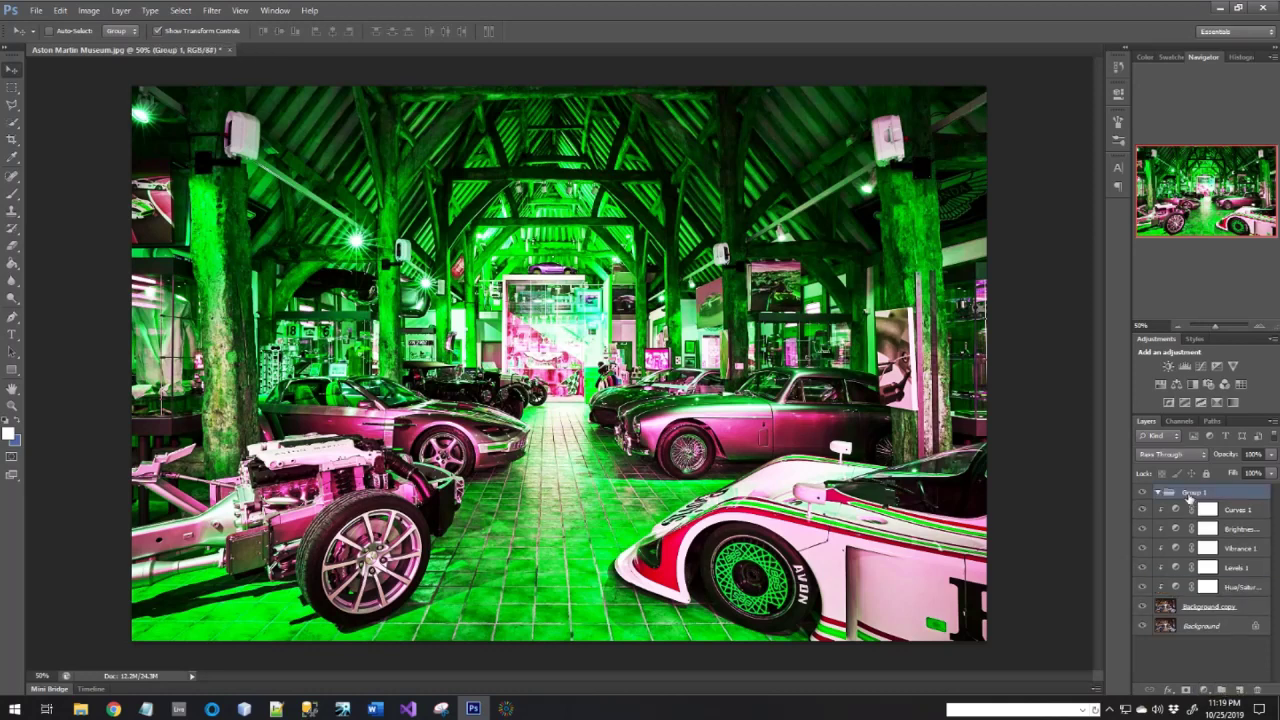
click(1238, 516)
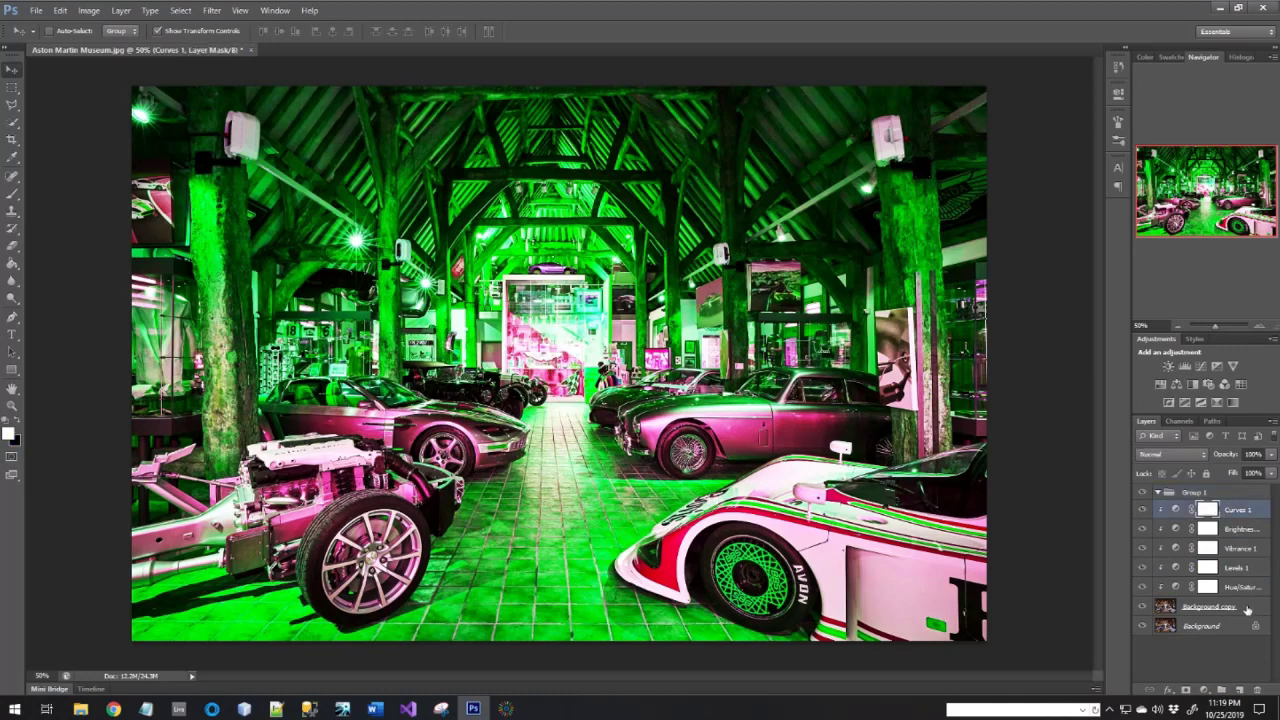
shift+click(1246, 608)
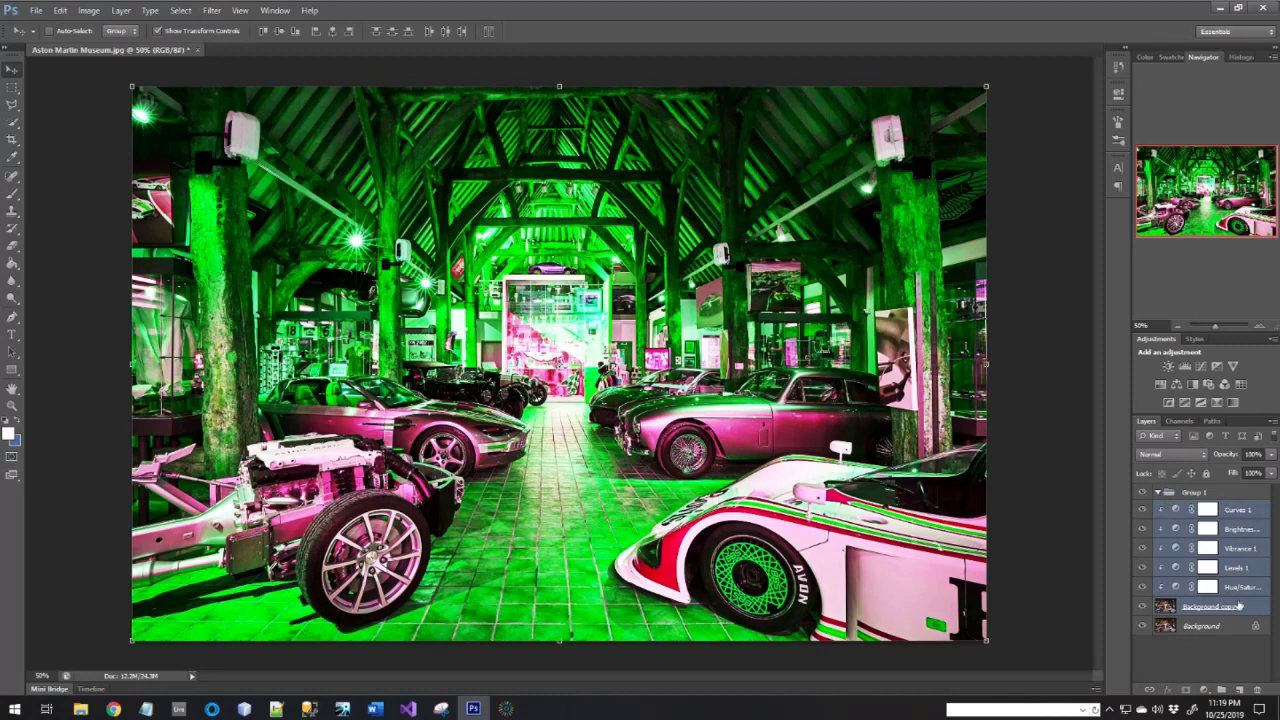
drag(1243, 609, 1196, 496)
click(1158, 493)
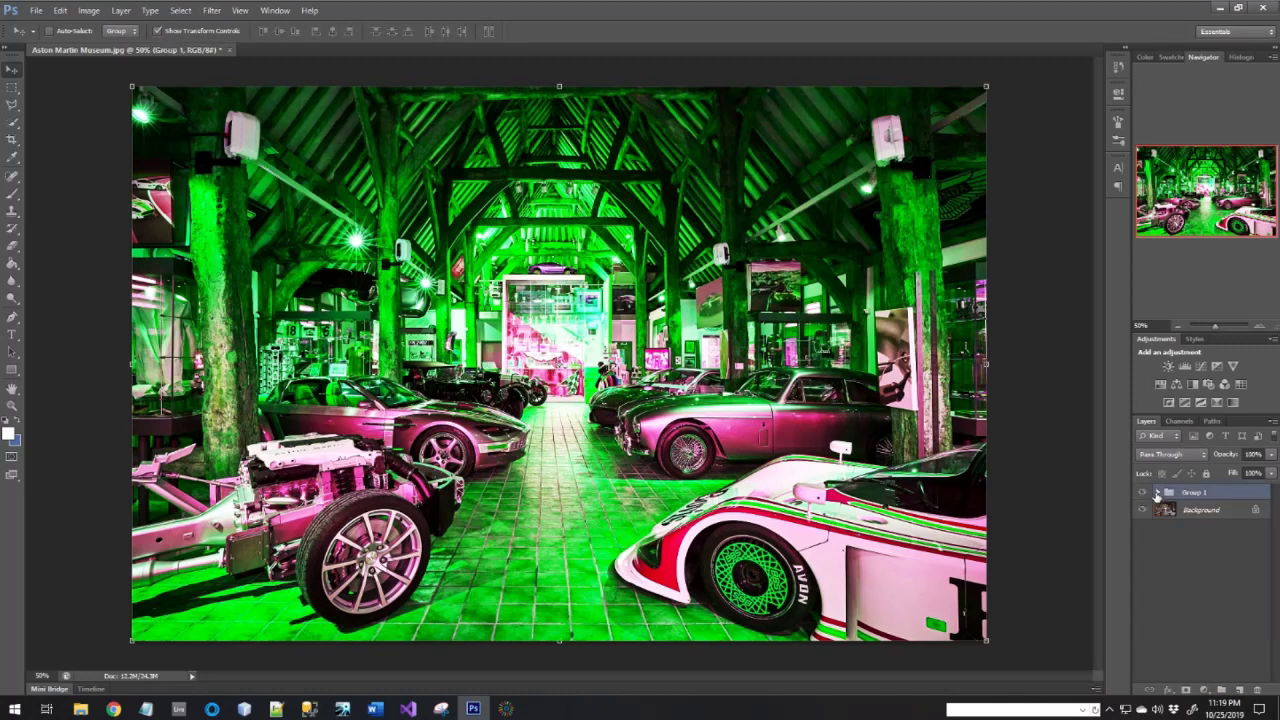
click(1157, 493)
click(1157, 493)
- Rename the new layer group as Image 2
double_click(1192, 494)
text(Image 2)
key(Return)
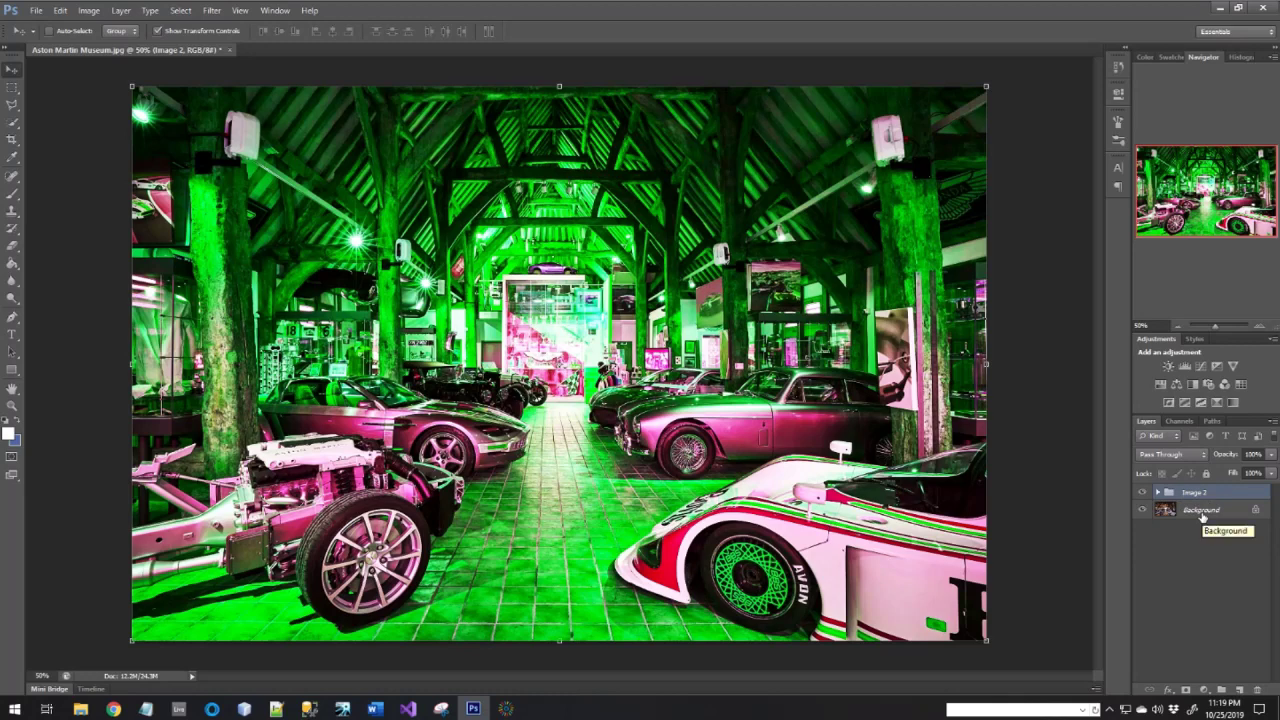
- Duplicate the Background layer and move the copy into the Image 2 group
drag(1203, 516, 1242, 689)
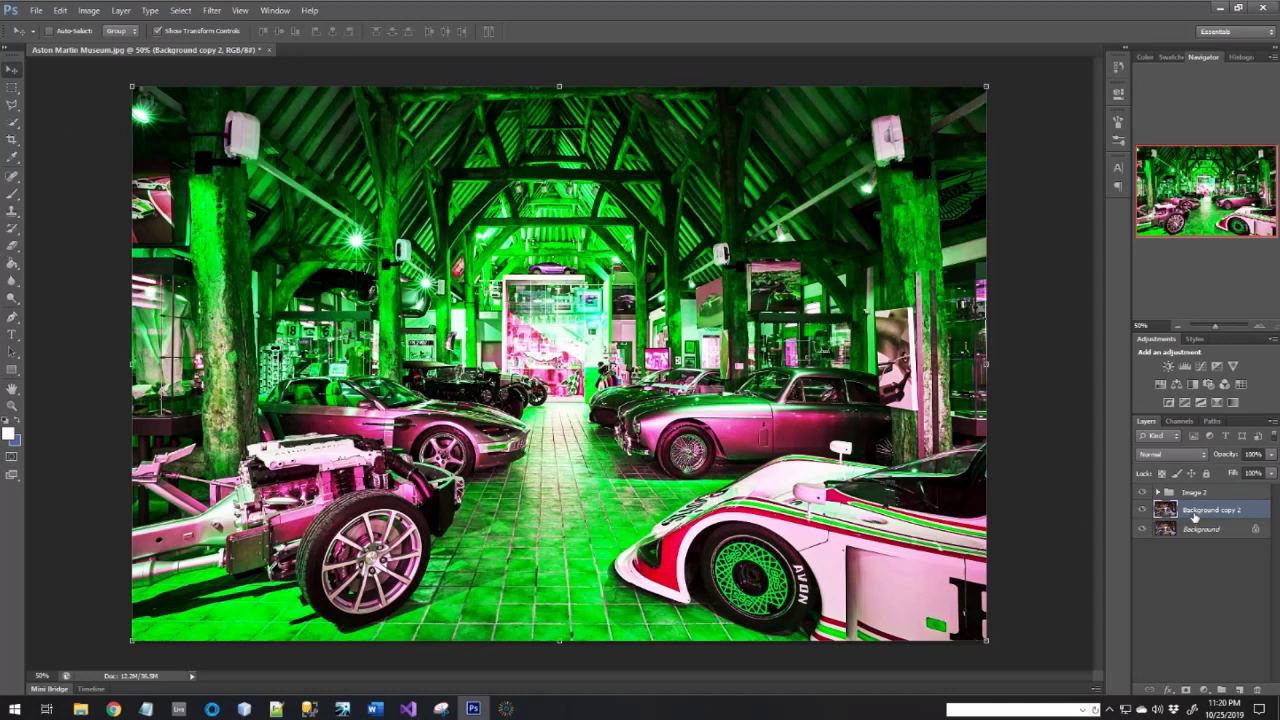
drag(1196, 516, 1196, 493)
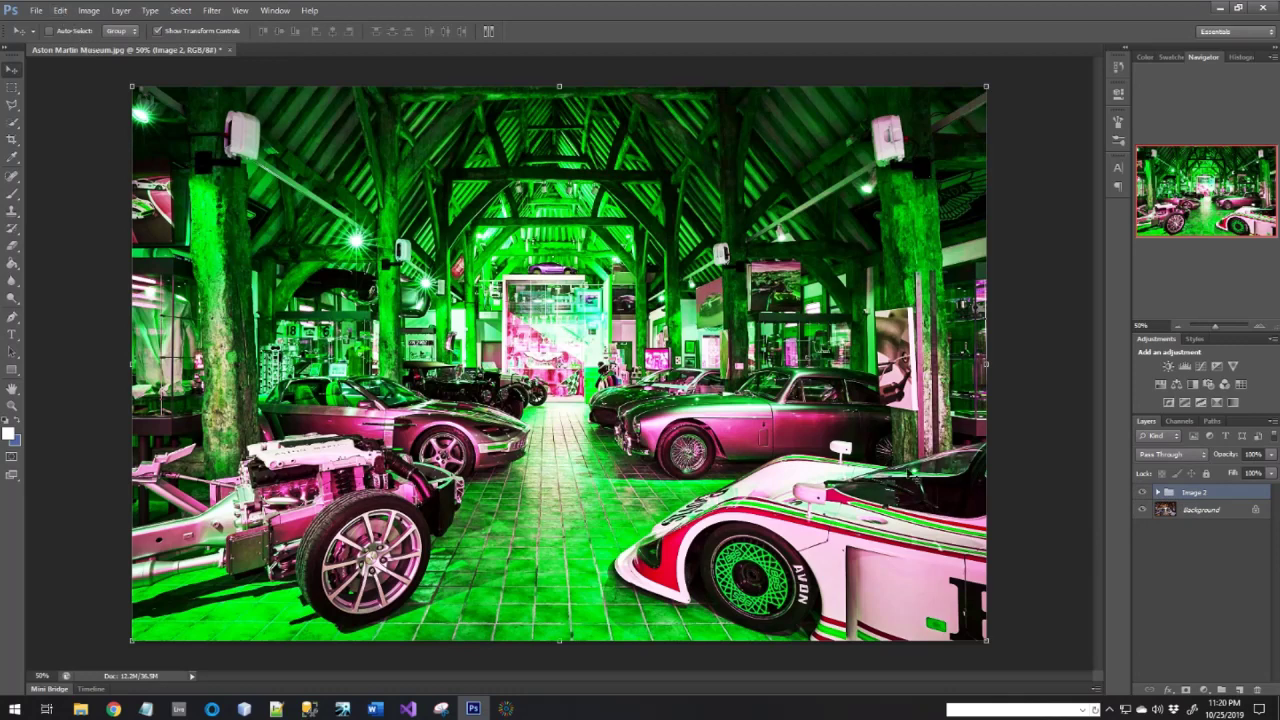
- Duplicate the Background layer again, place the Image 2 group beneath the new copy and select that copy
drag(1208, 512, 1240, 690)
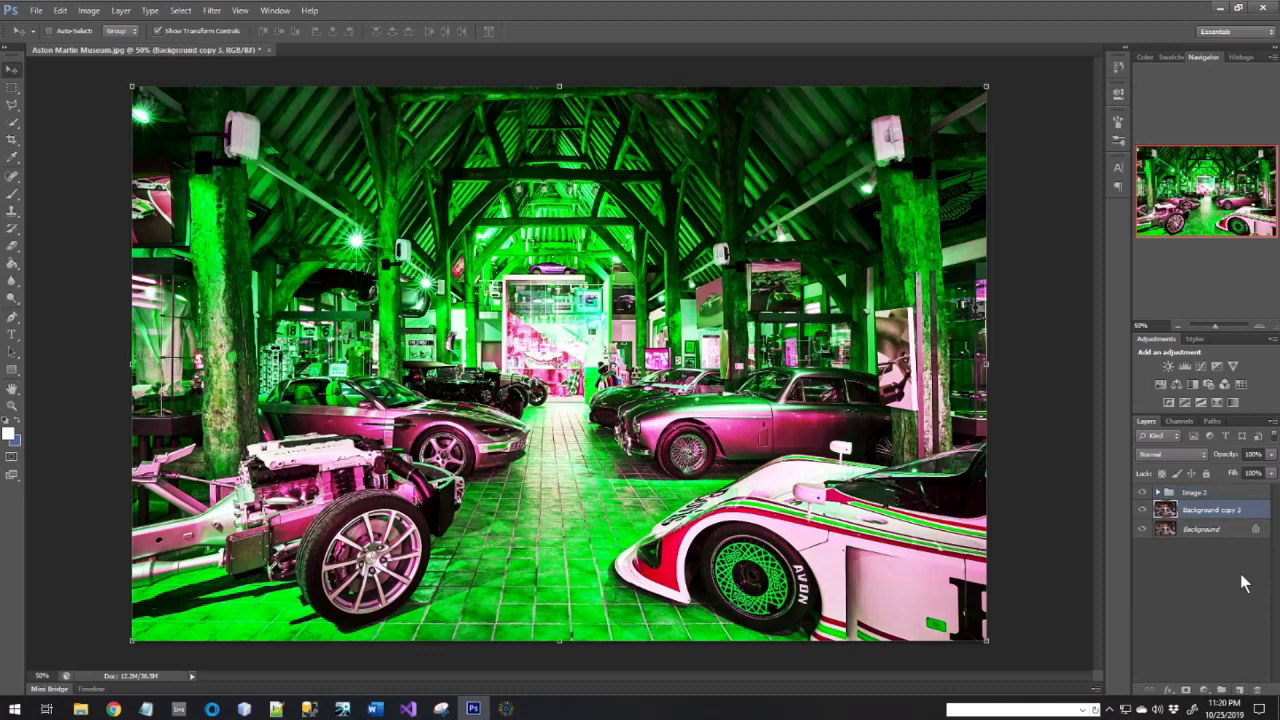
click(1219, 493)
drag(1219, 493, 1158, 520)
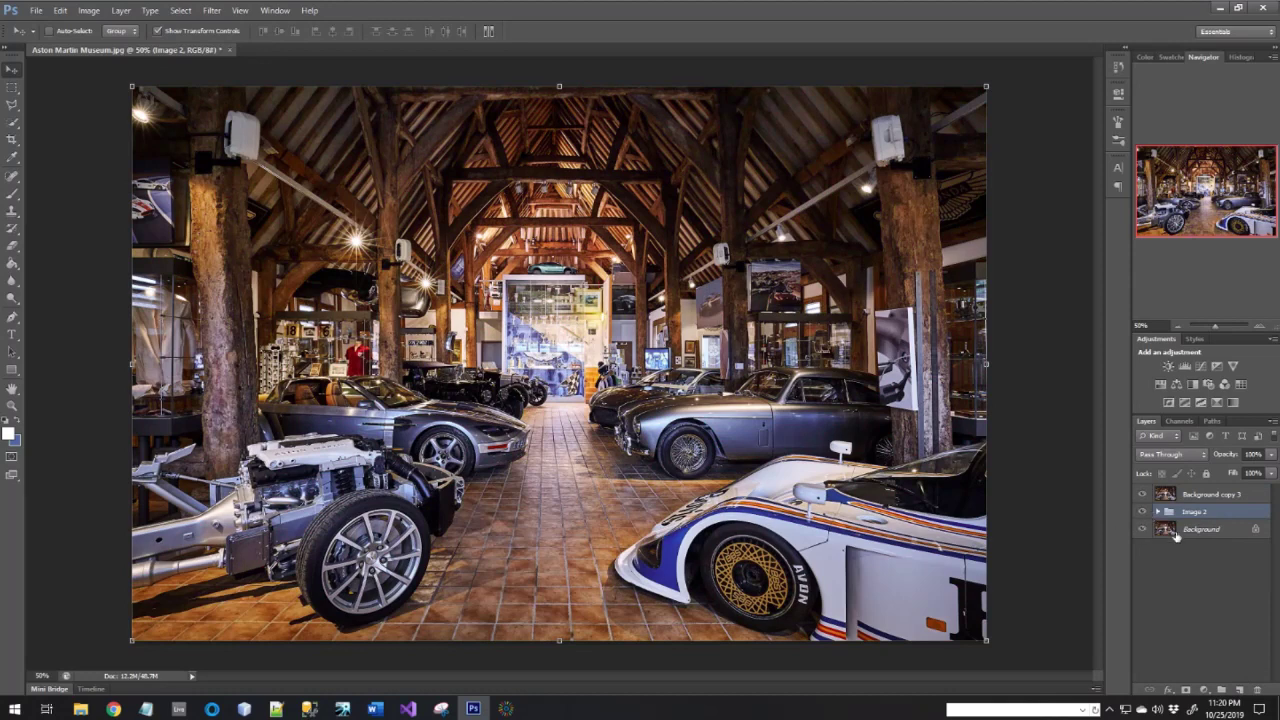
click(1205, 497)
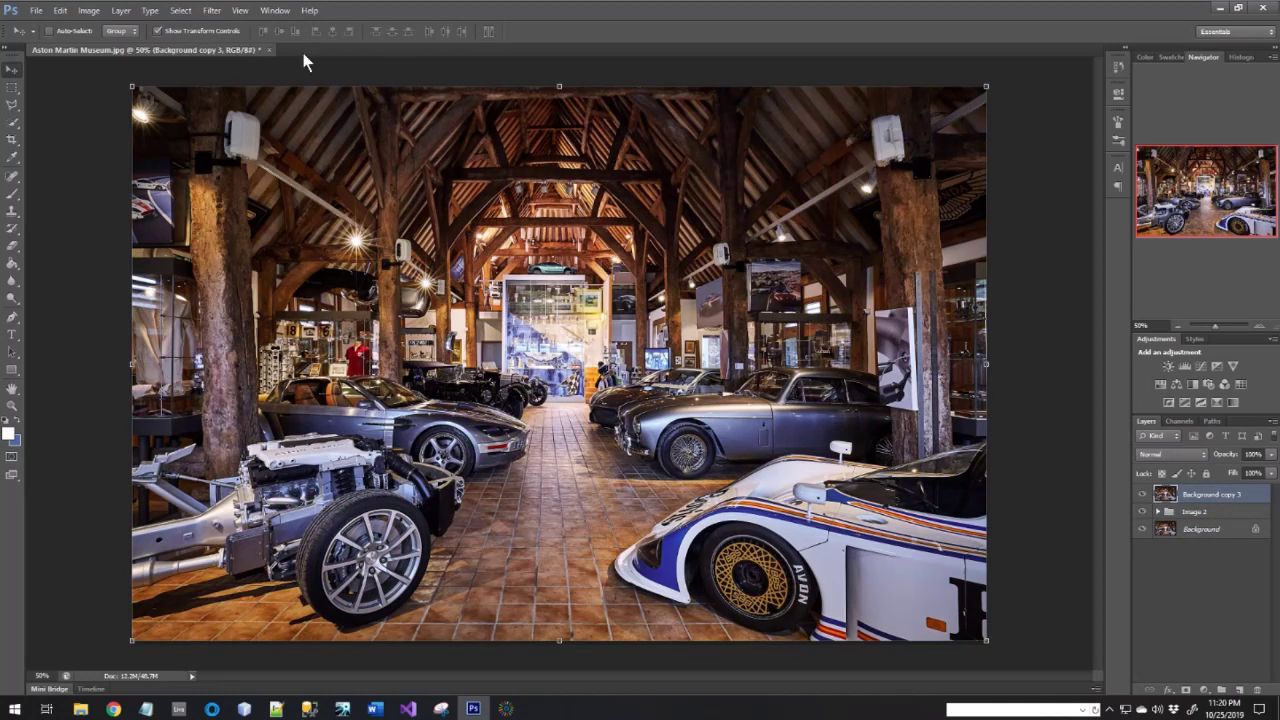
- Try the Desaturate adjustment directly on the Background copy 3 layer and undo it
click(89, 13)
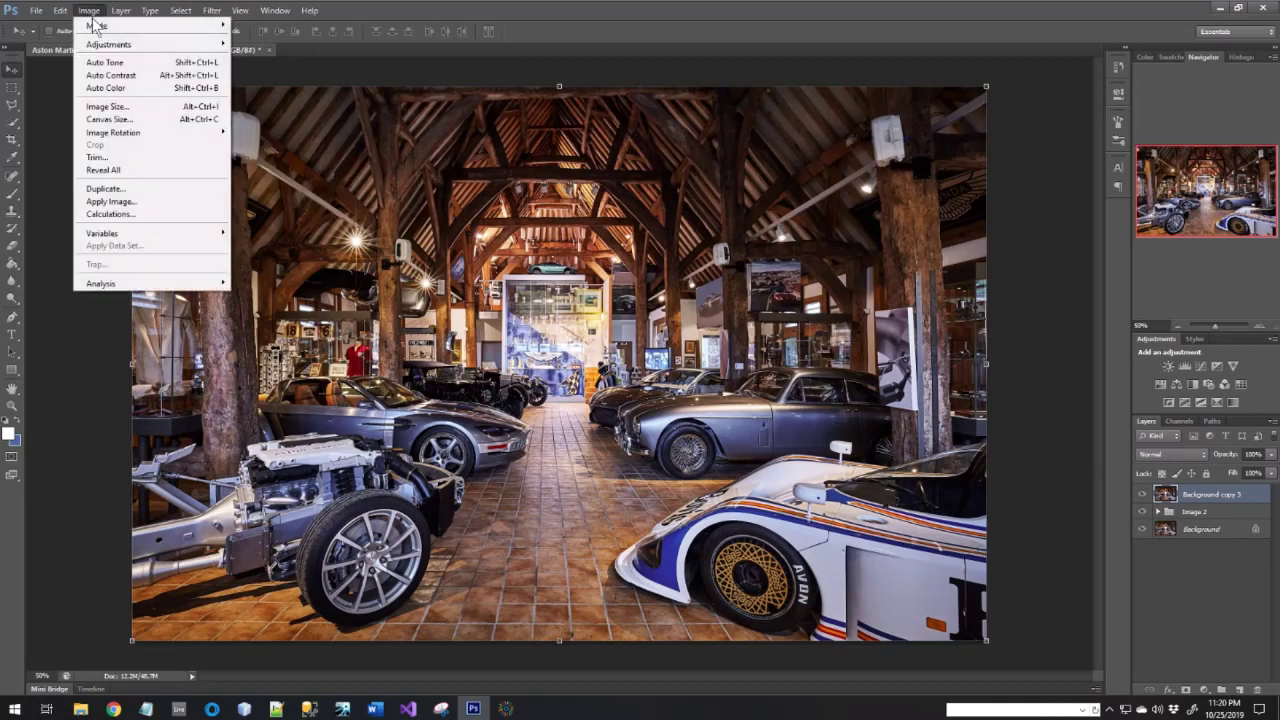
mouse_move(120, 44)
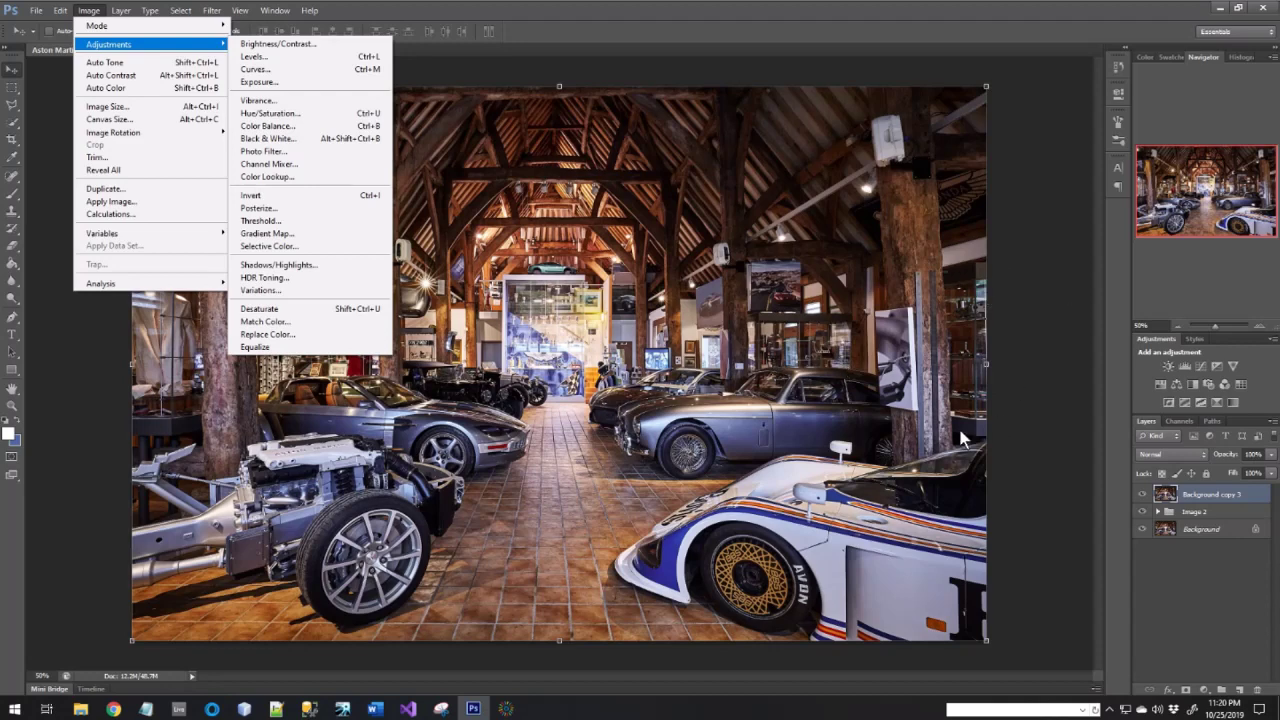
click(316, 318)
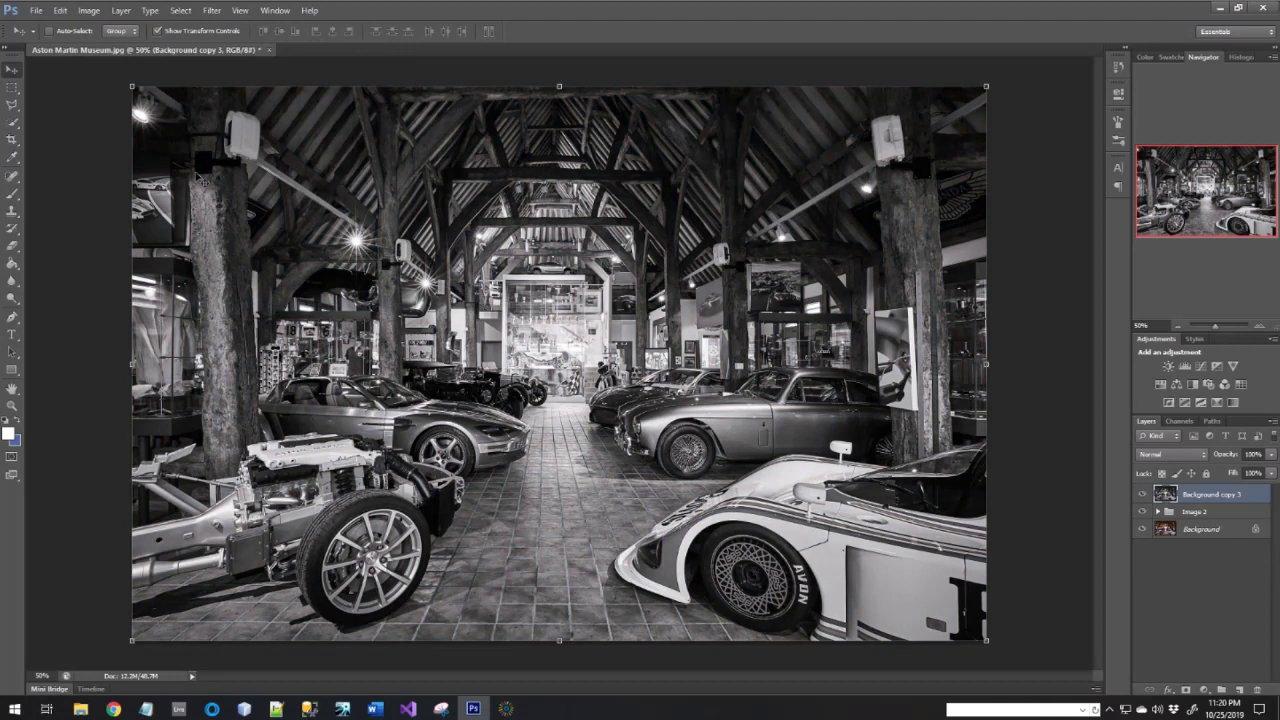
key(ctrl+z)
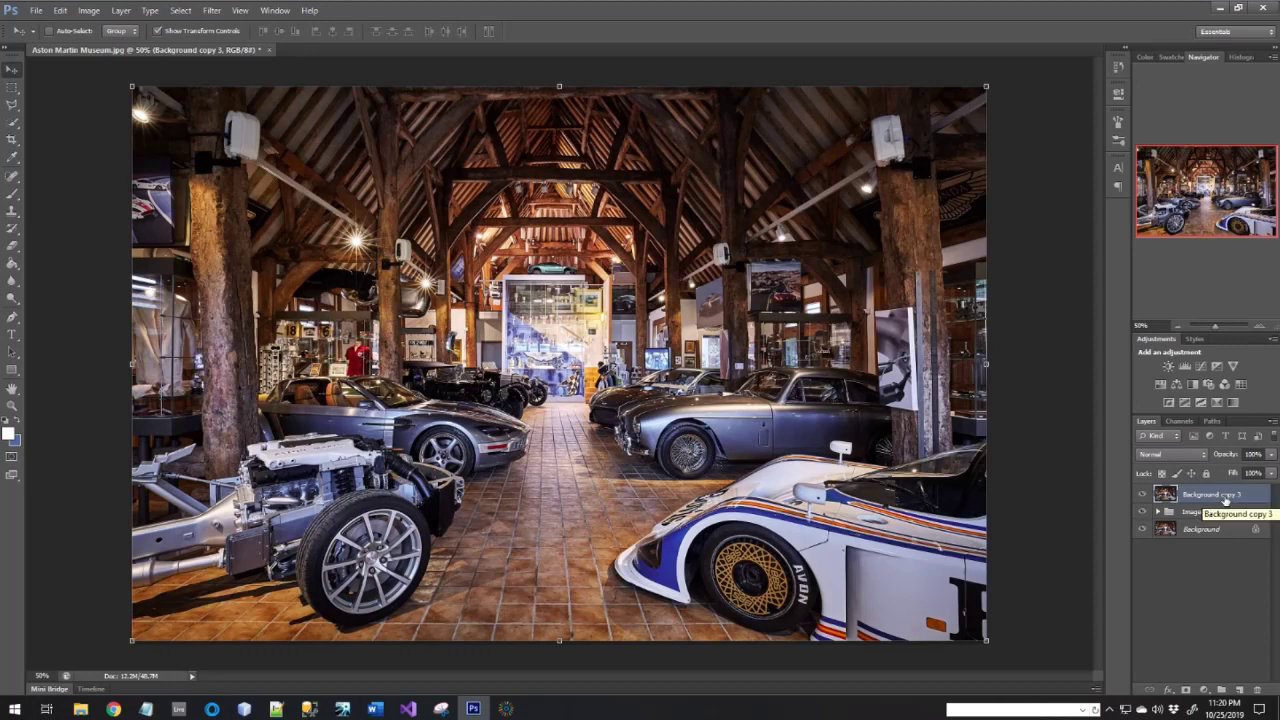
- Add a Hue/Saturation adjustment layer above Background copy 3 with a saturation of -100, and select Background copy 3
click(1205, 690)
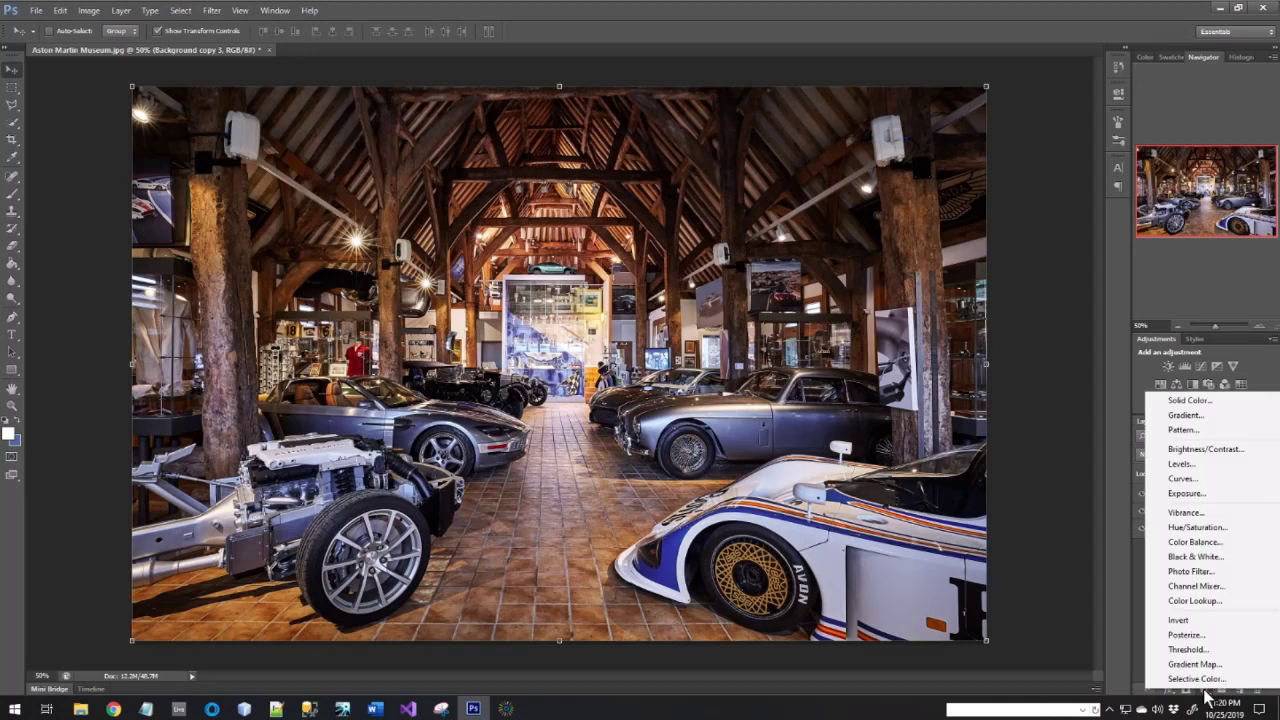
click(1200, 527)
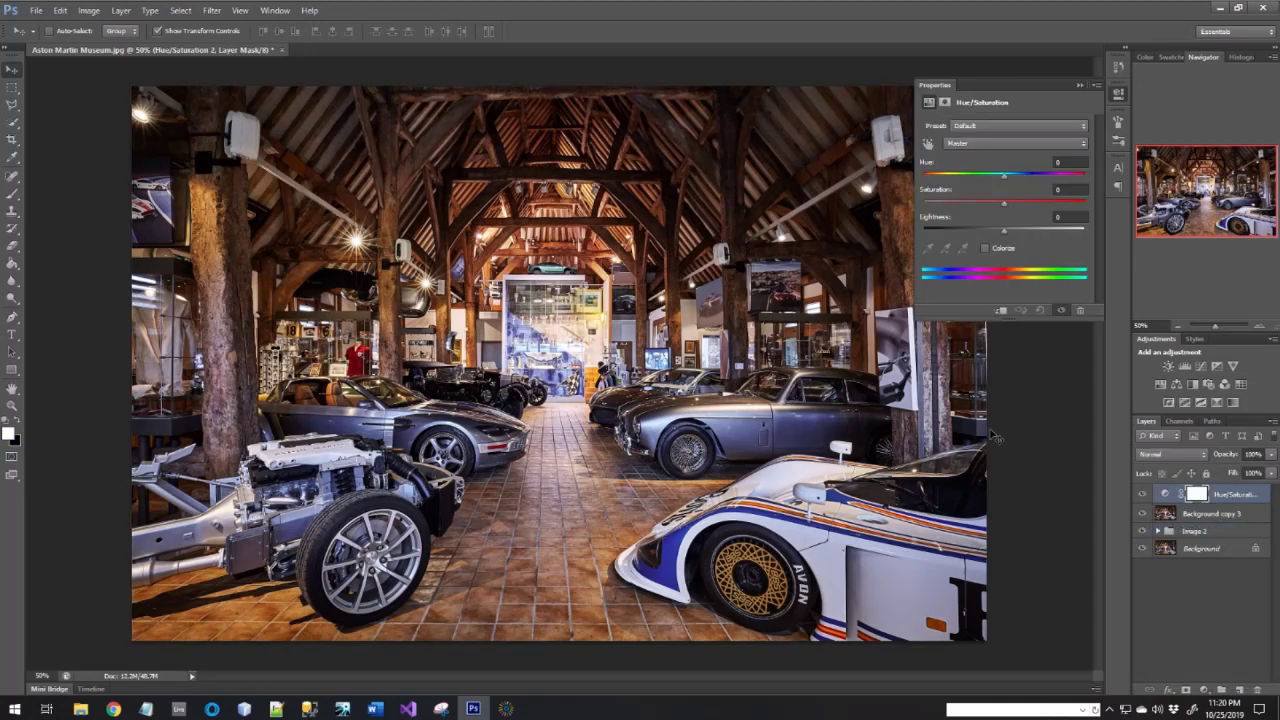
drag(1006, 203, 916, 204)
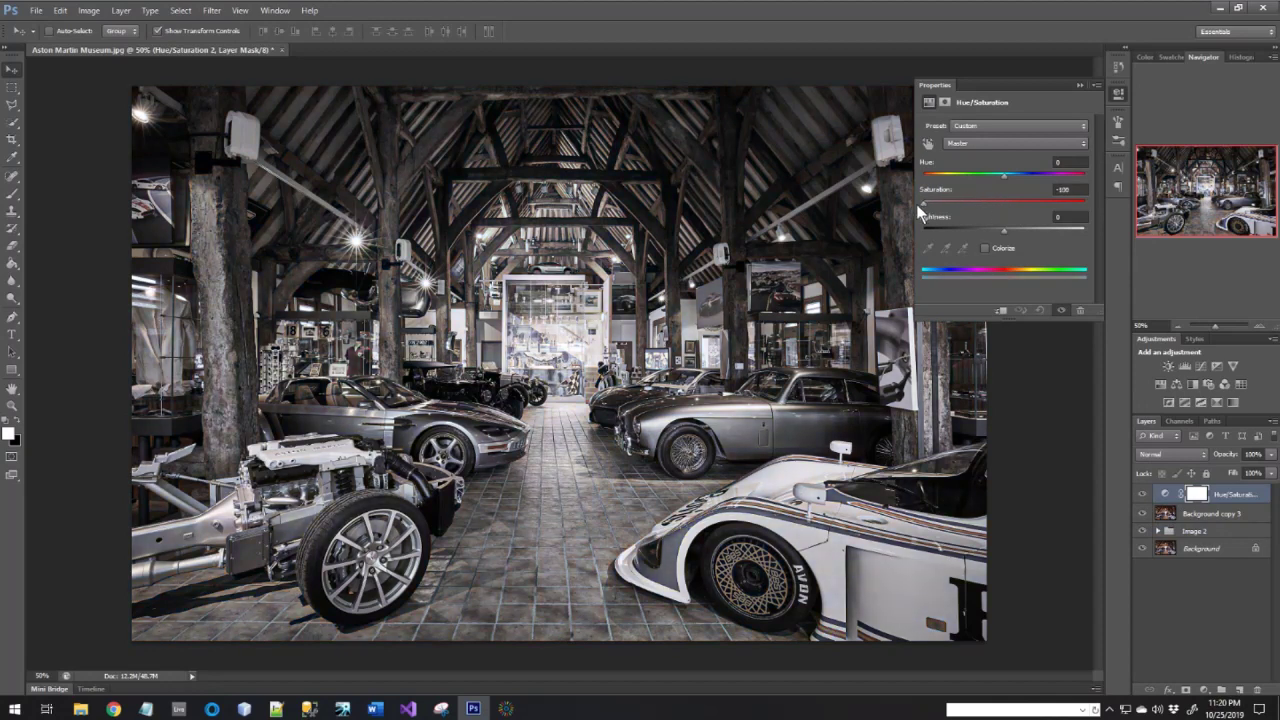
click(1078, 82)
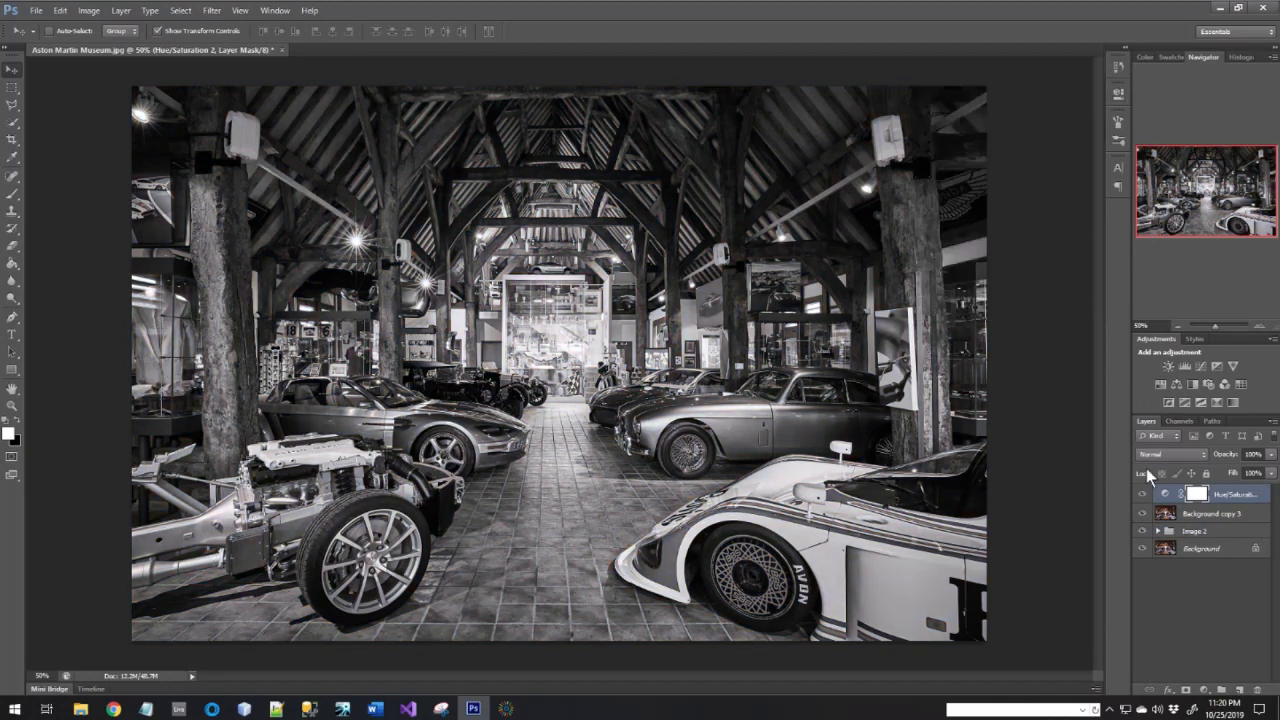
key(alt+bracketleft)
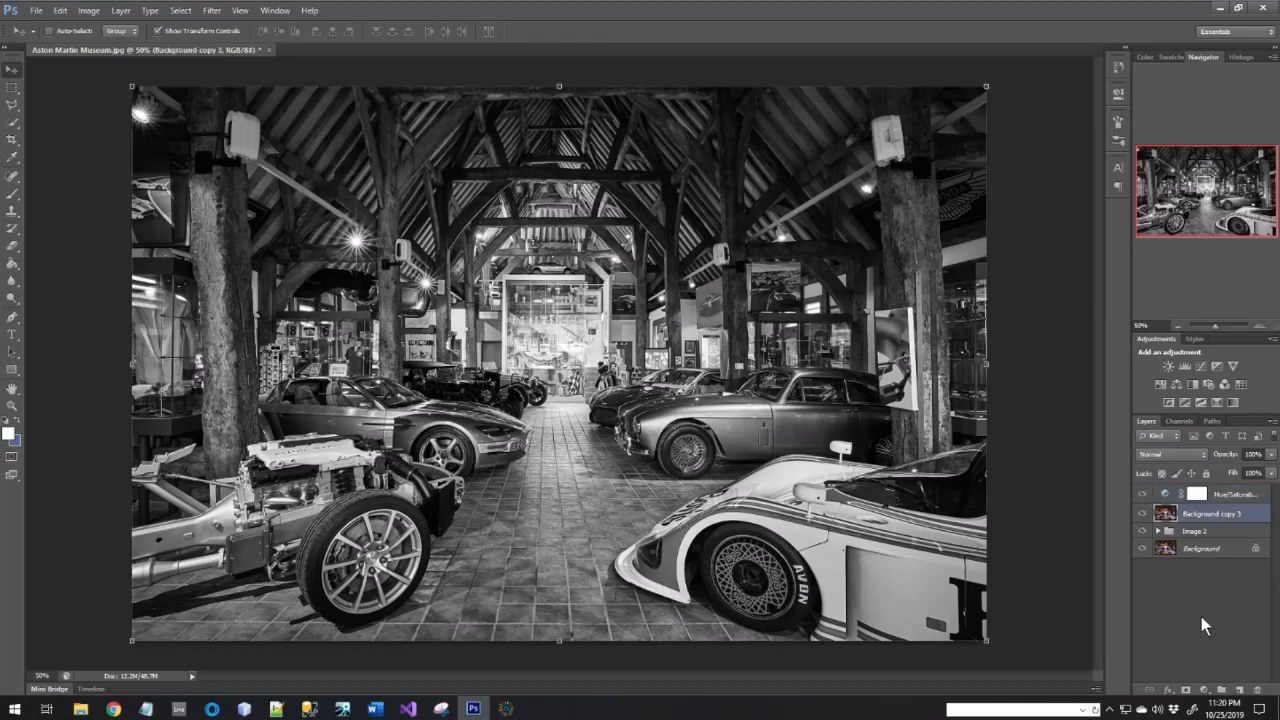
- Add a Vibrance adjustment layer above Background copy 3 with a saturation of -100
click(1205, 686)
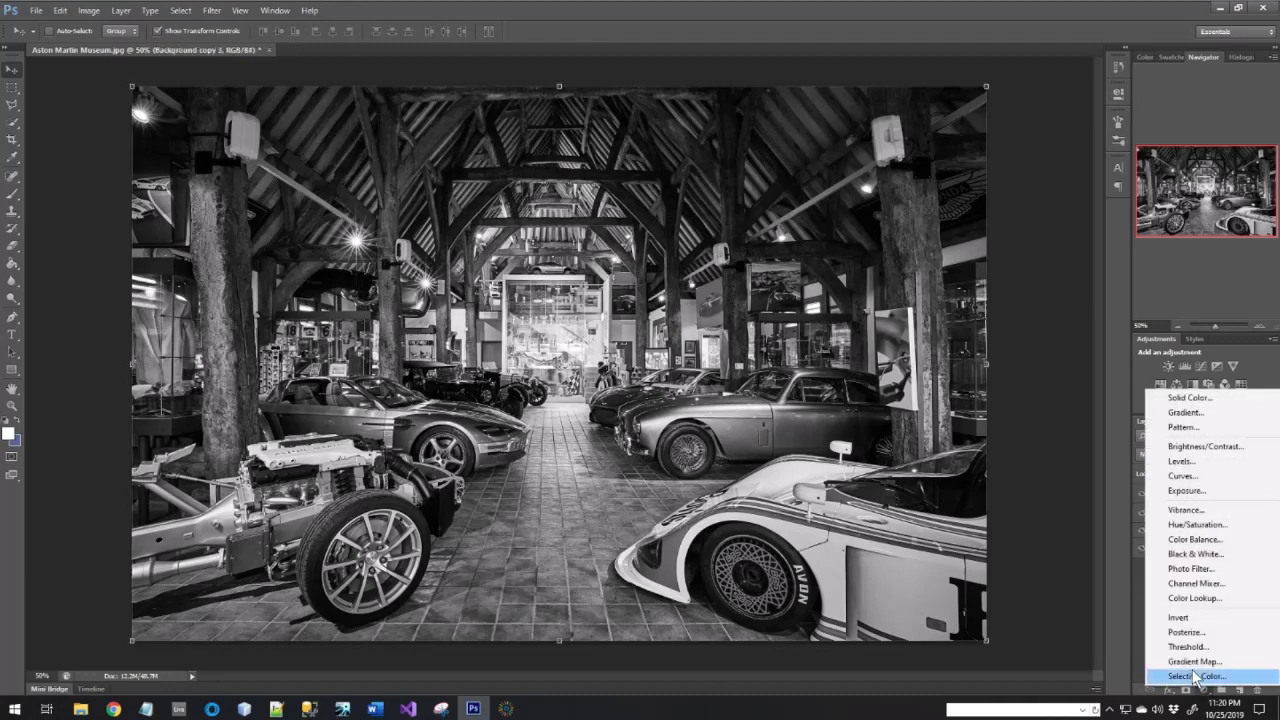
click(1190, 510)
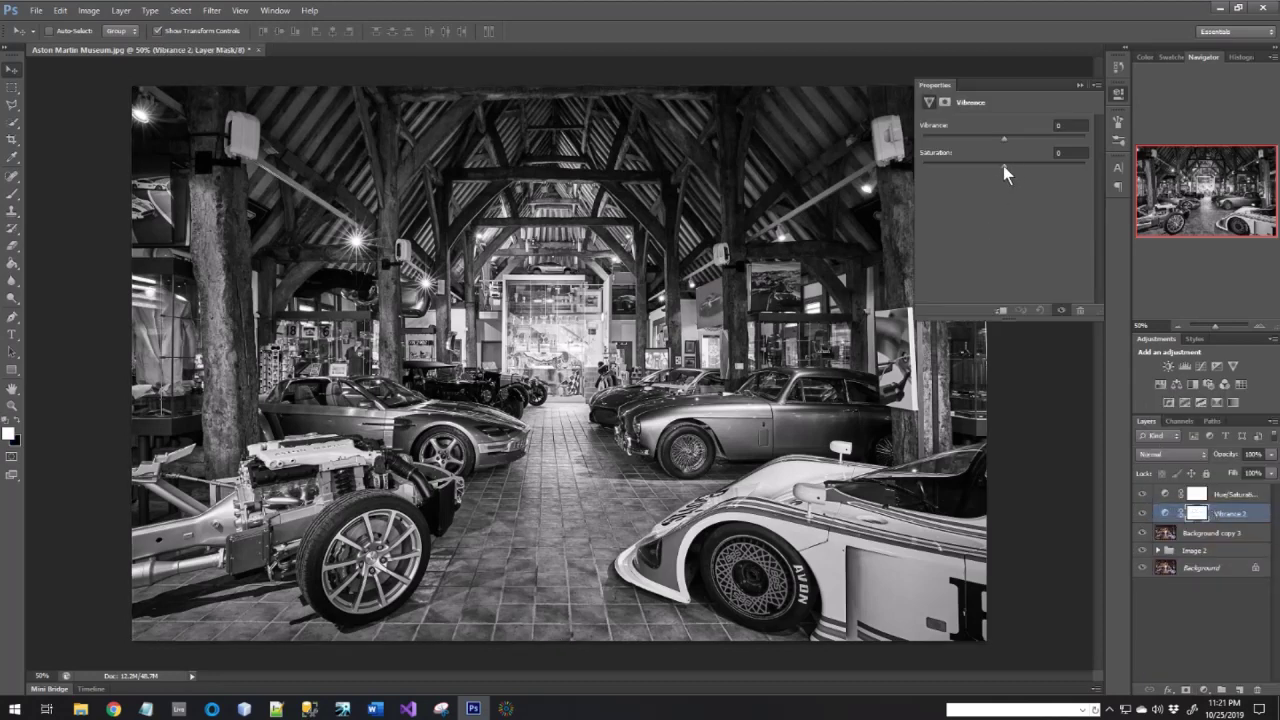
mouse_move(1003, 165)
mouse_down()
mouse_move(923, 172)
mouse_move(1016, 178)
mouse_move(1000, 177)
mouse_up()
drag(1003, 168, 922, 166)
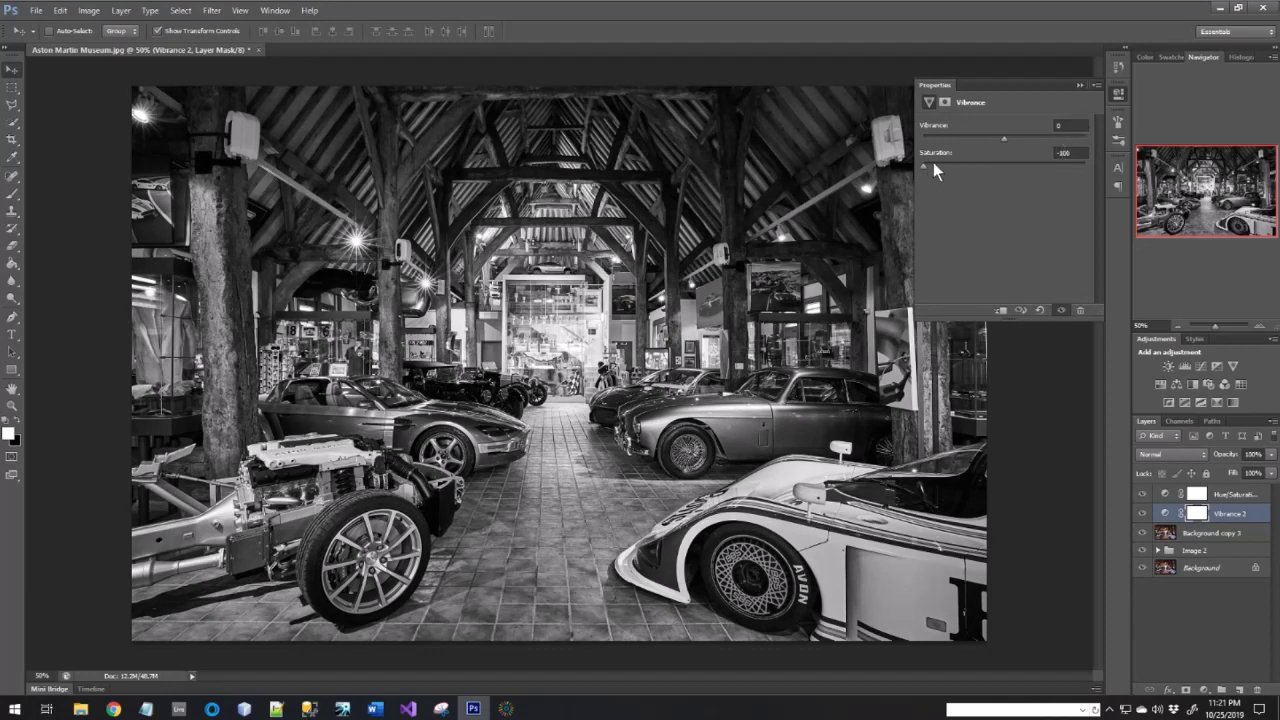
click(1079, 85)
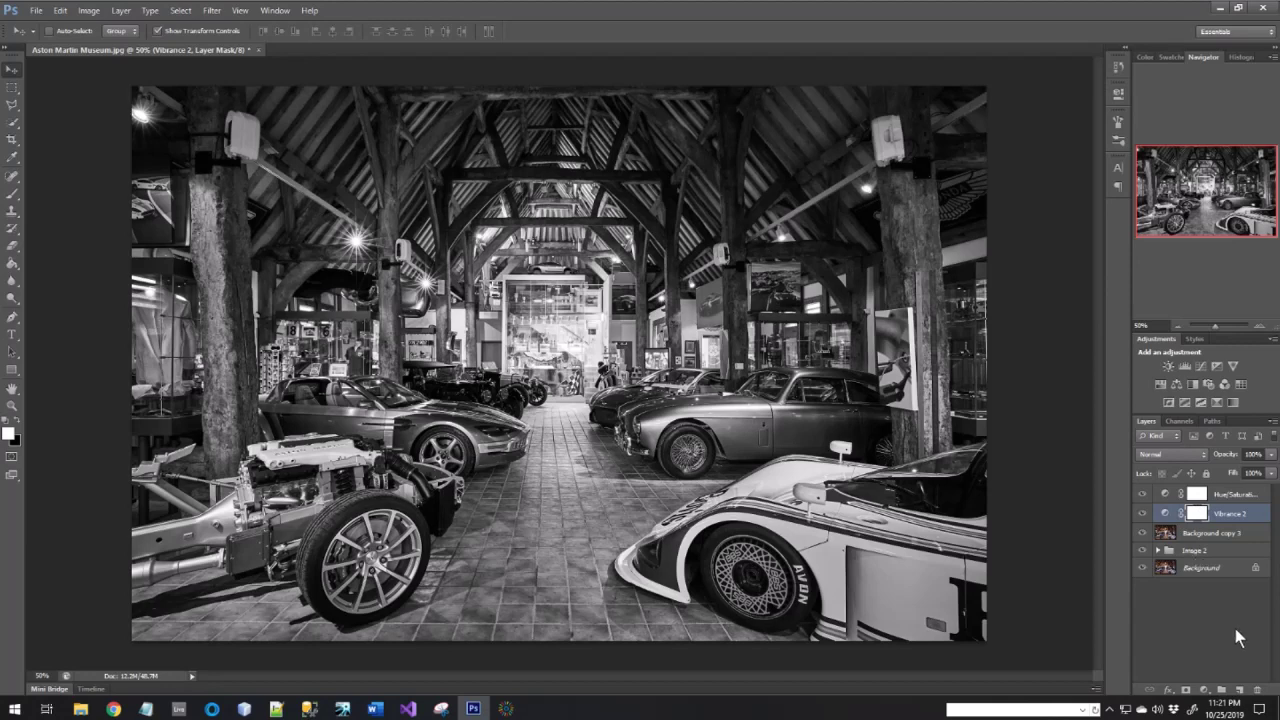
- Hide the Vibrance 2 and Hue/Saturation layers, select Background copy 3, and undo the empty group added above it
click(1141, 513)
click(1141, 494)
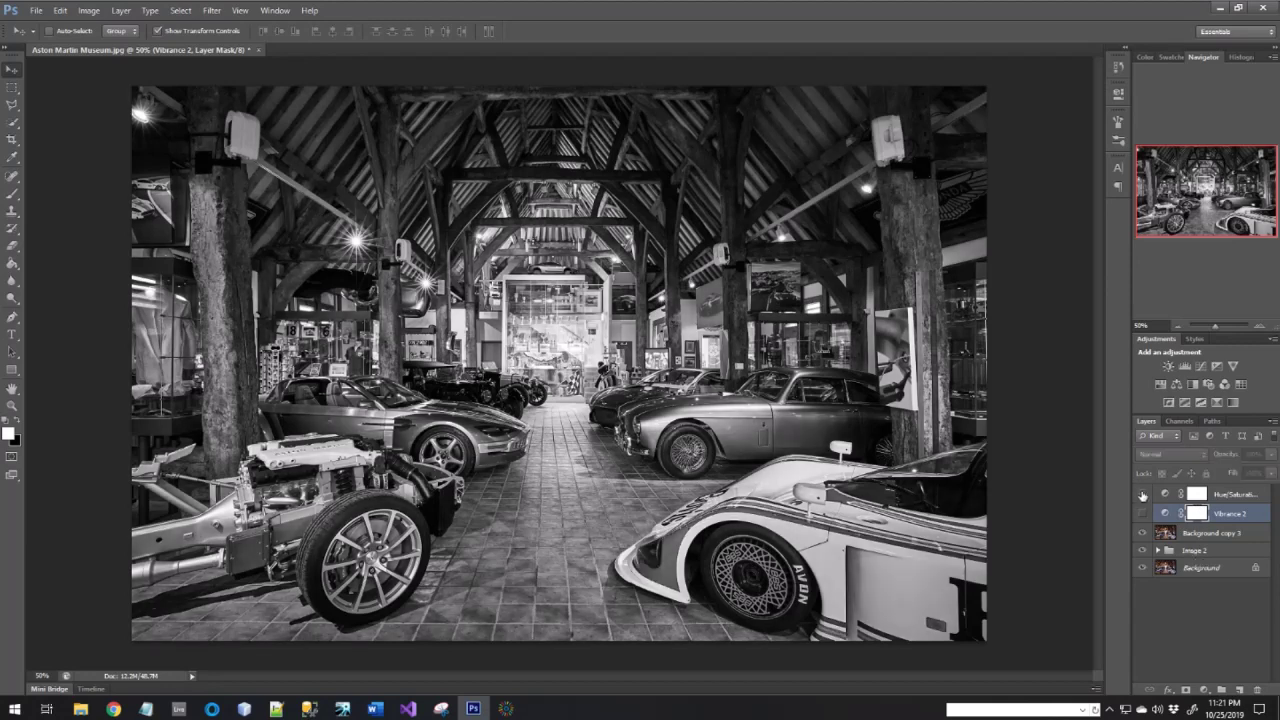
click(1252, 534)
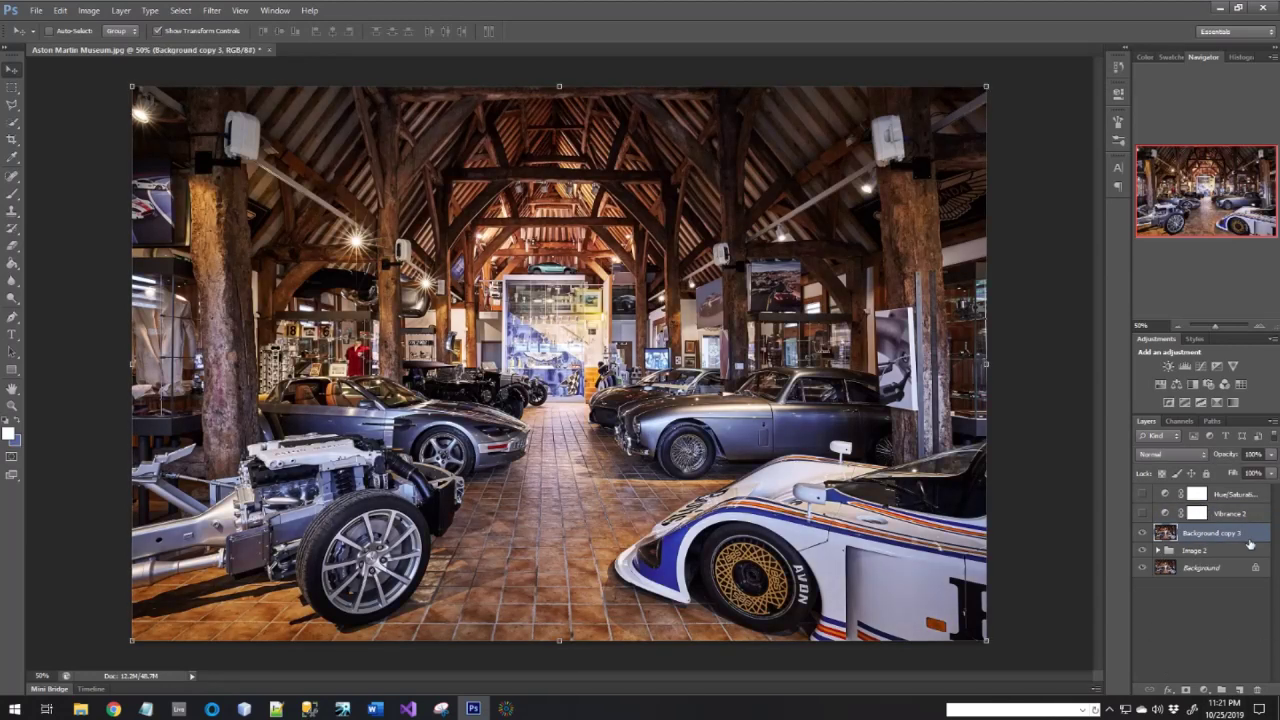
click(1222, 690)
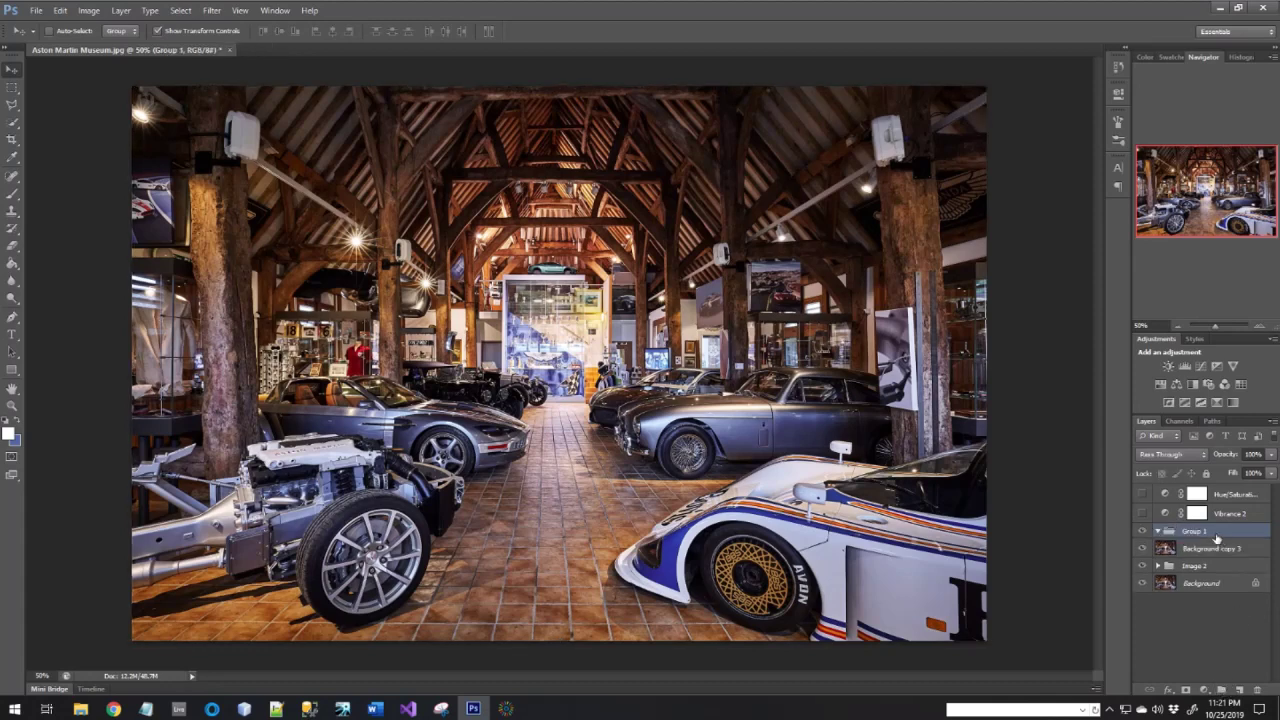
key(ctrl+z)
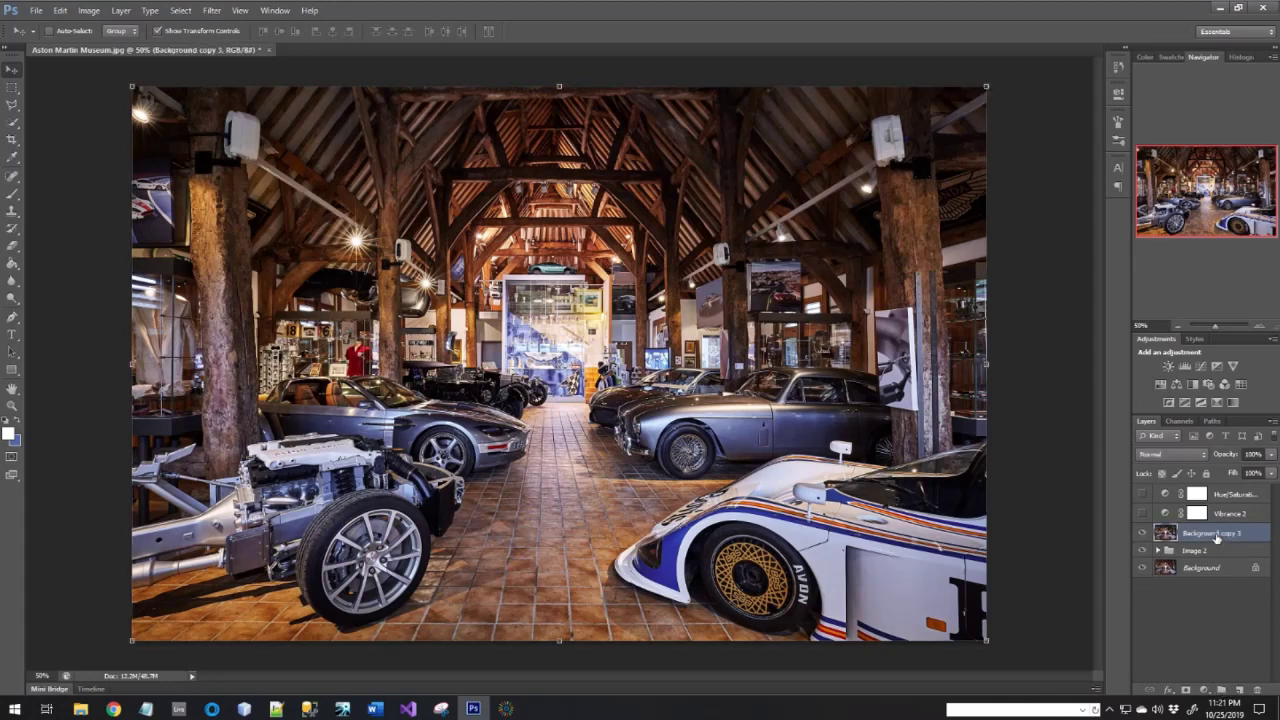
- Add a Black & White adjustment layer above Background copy 3 with Reds at -12, Yellows at 211 and Greens at 56
click(1204, 690)
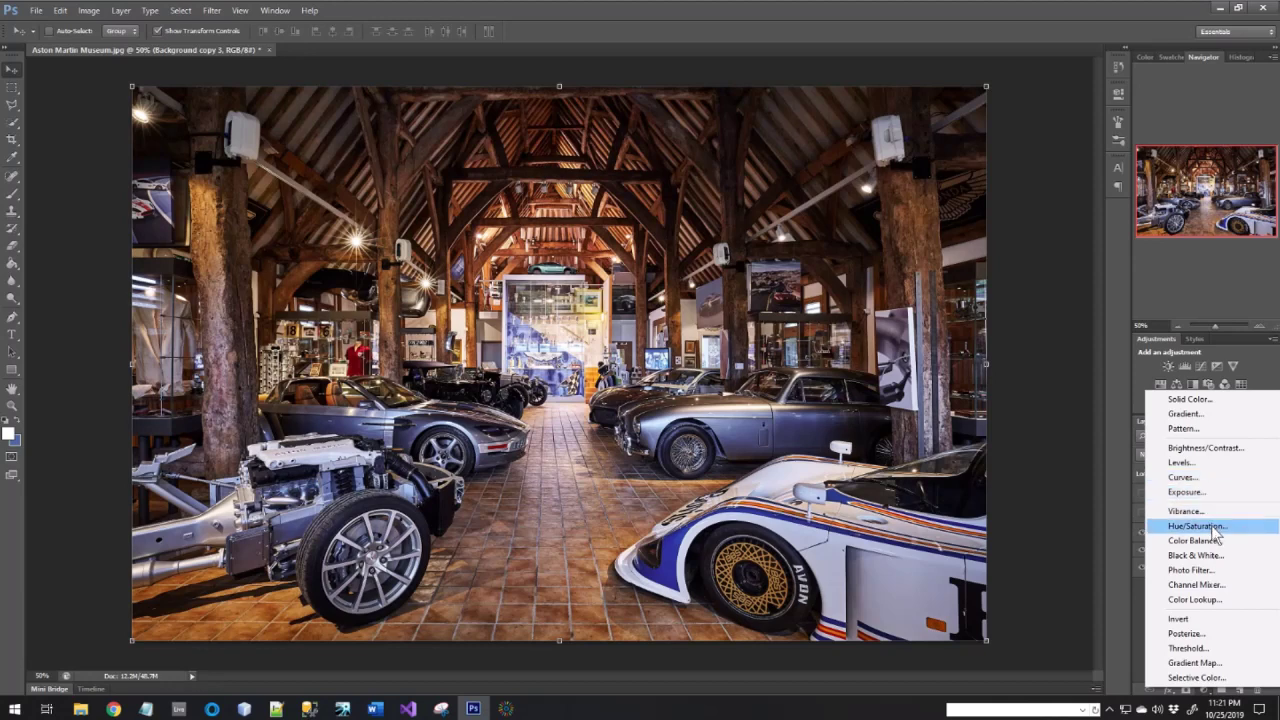
click(1212, 556)
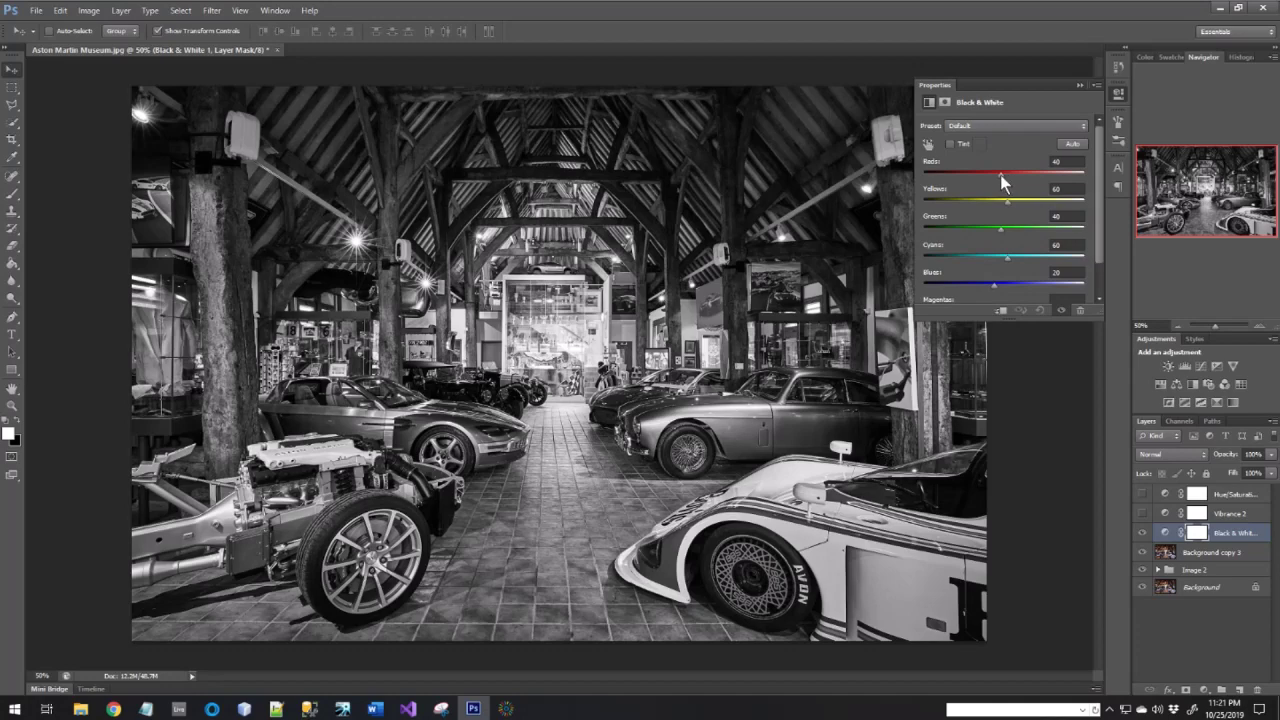
mouse_move(1000, 175)
mouse_down()
mouse_move(1045, 175)
mouse_move(1016, 180)
mouse_up()
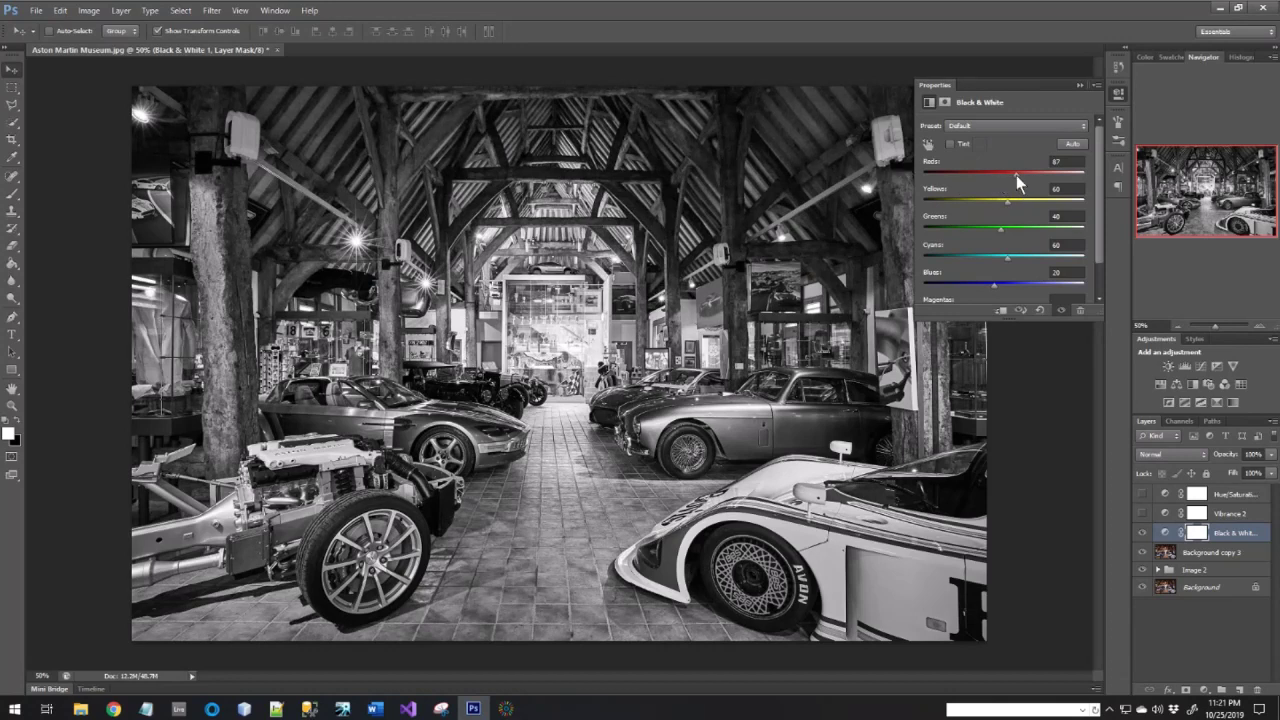
mouse_move(1016, 175)
mouse_down()
mouse_move(1066, 174)
mouse_move(950, 175)
mouse_move(1056, 172)
mouse_move(968, 173)
mouse_move(1054, 175)
mouse_move(985, 177)
mouse_move(1039, 174)
mouse_move(999, 174)
mouse_move(1037, 174)
mouse_move(1016, 176)
mouse_up()
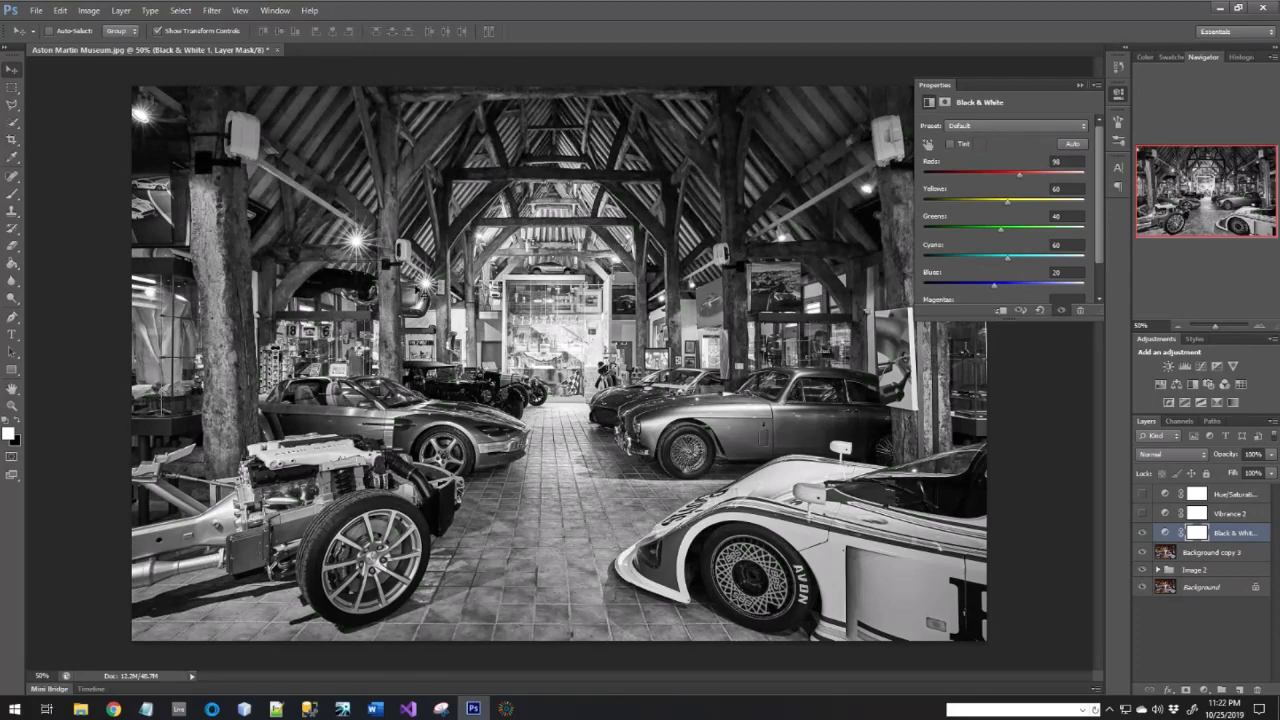
drag(1020, 176, 1047, 198)
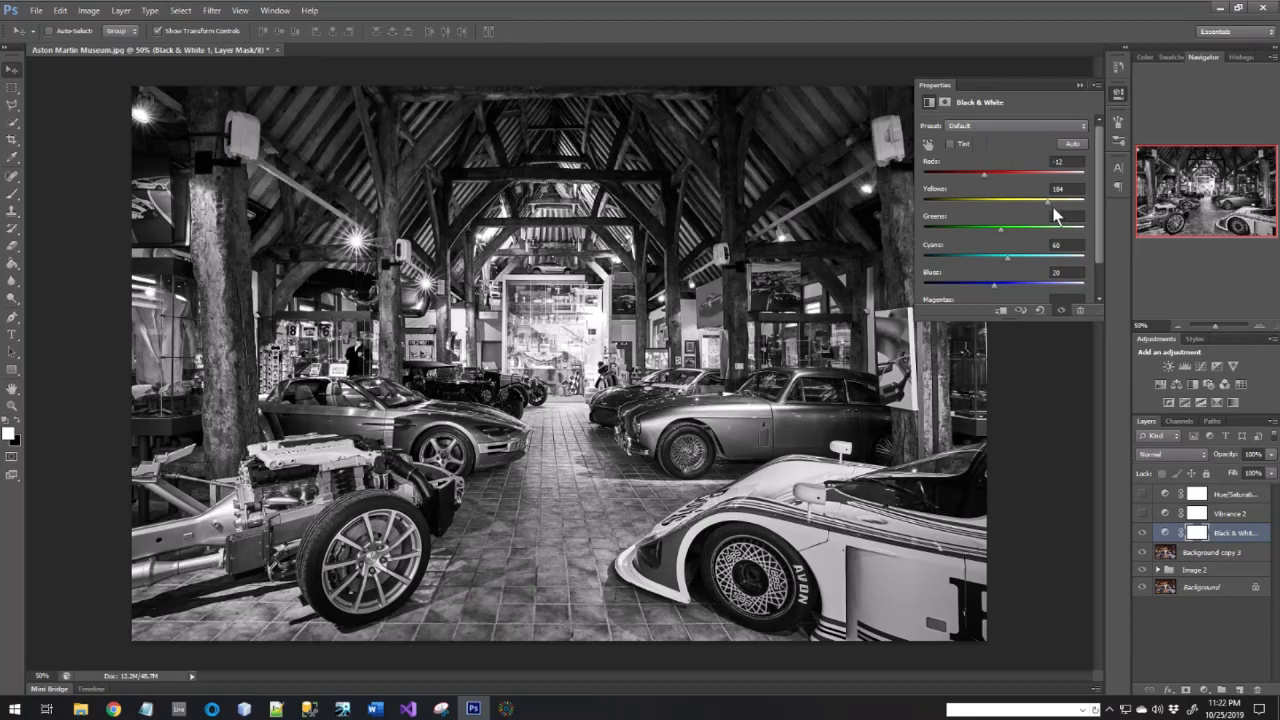
drag(1045, 201, 1064, 206)
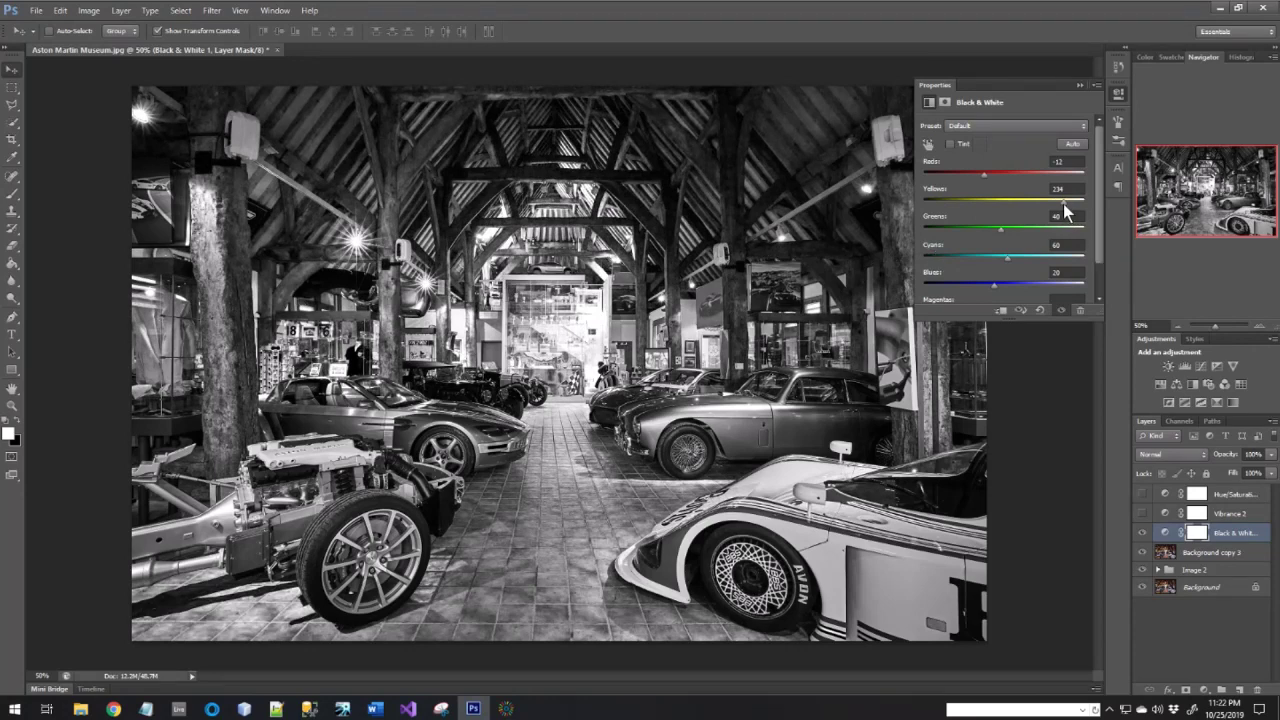
drag(1064, 210, 1030, 258)
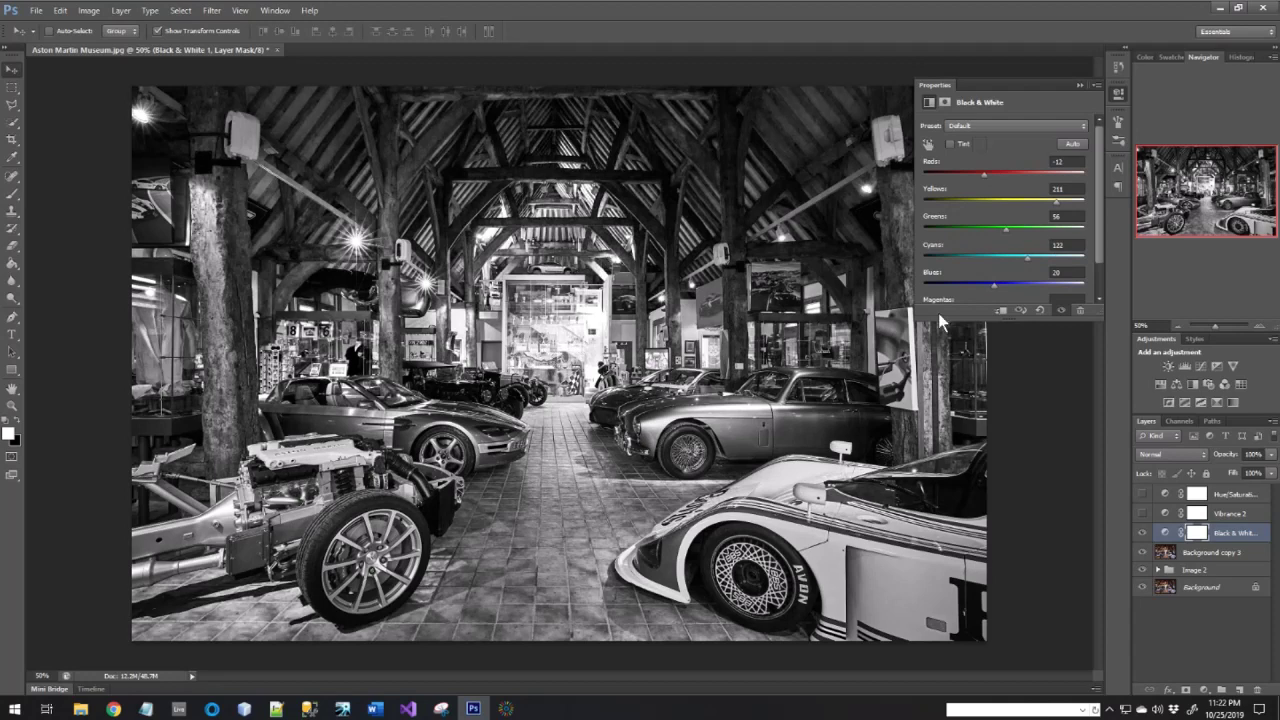
- Set the Black & White adjustment's Cyans to 85 and Blues to -68
mouse_move(1028, 257)
mouse_down()
mouse_move(1063, 271)
mouse_move(984, 272)
mouse_move(1020, 275)
mouse_up()
drag(1024, 259, 953, 293)
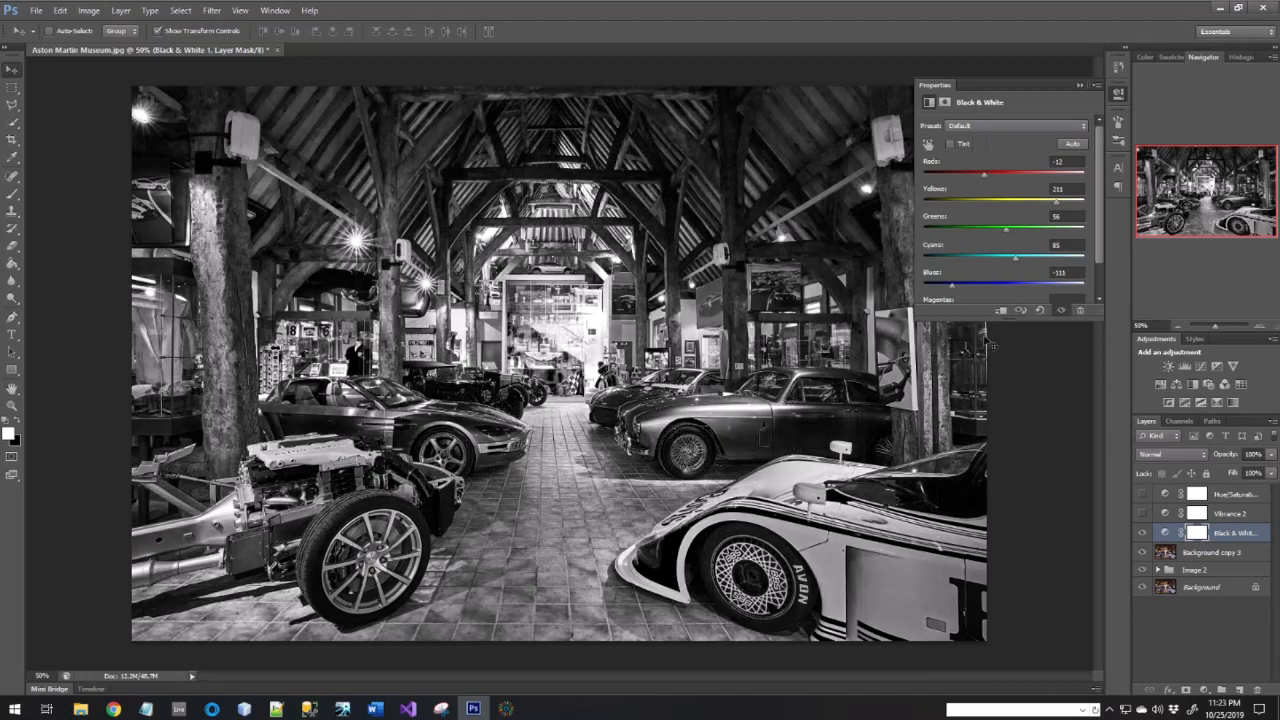
drag(955, 288, 1088, 293)
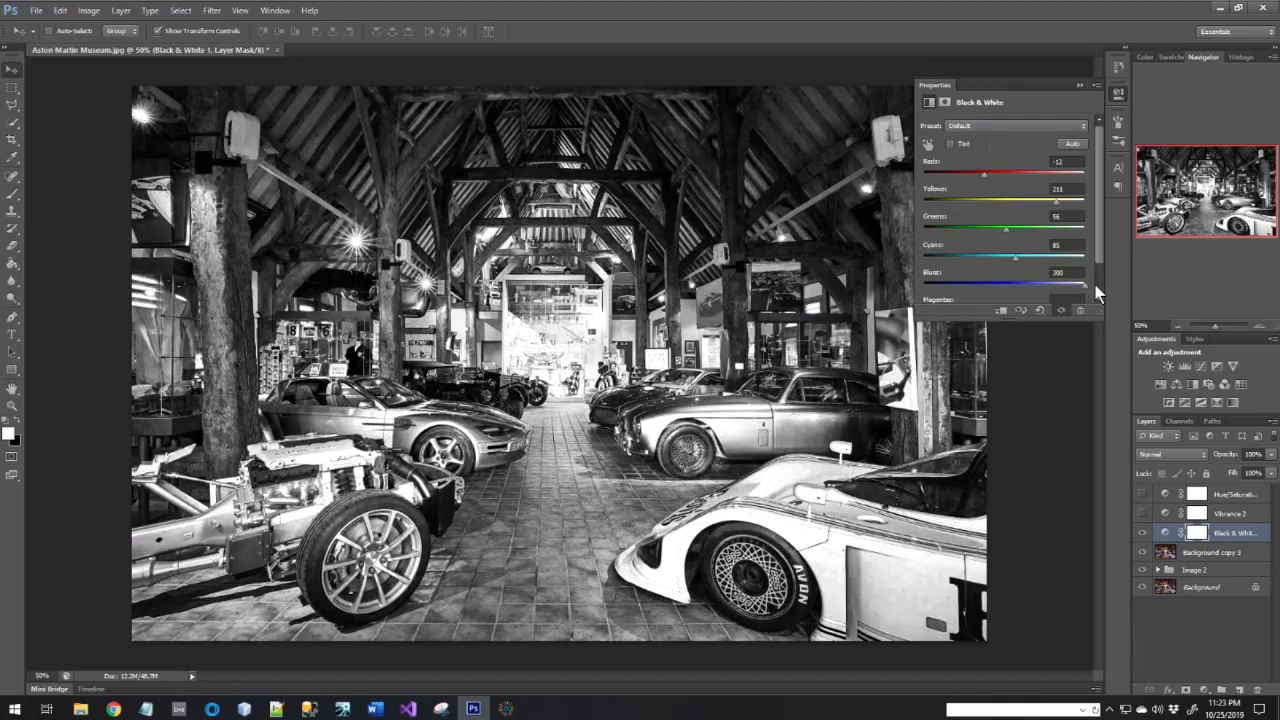
drag(1097, 292, 967, 303)
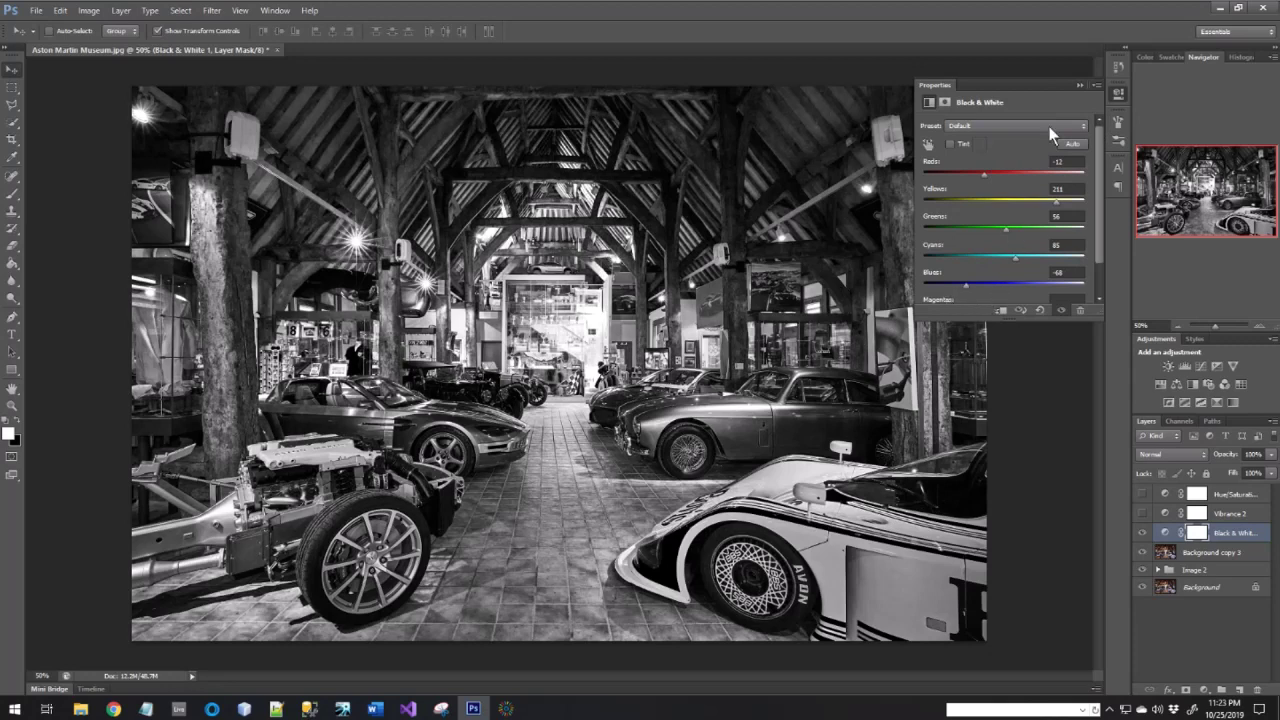
click(1081, 87)
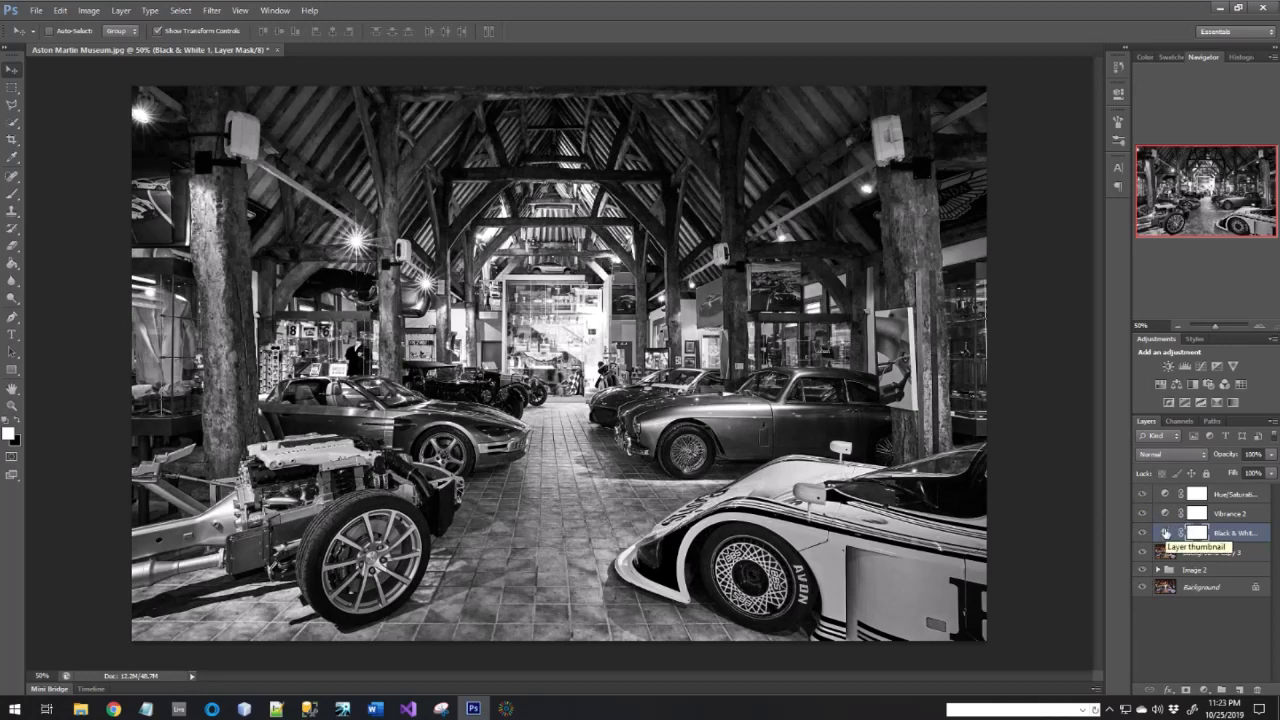
- Clip the Black & White, Vibrance 2 and Hue/Saturation adjustment layers to Background copy 3
double_click(1165, 533)
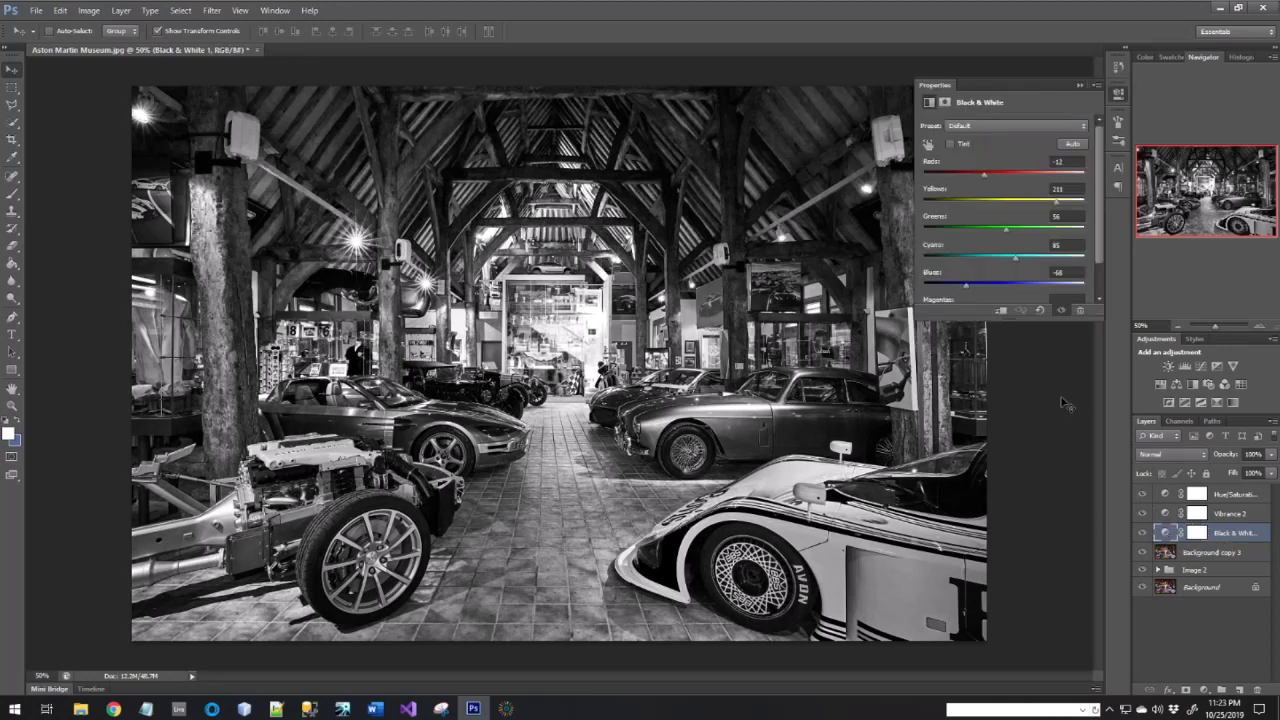
click(1001, 314)
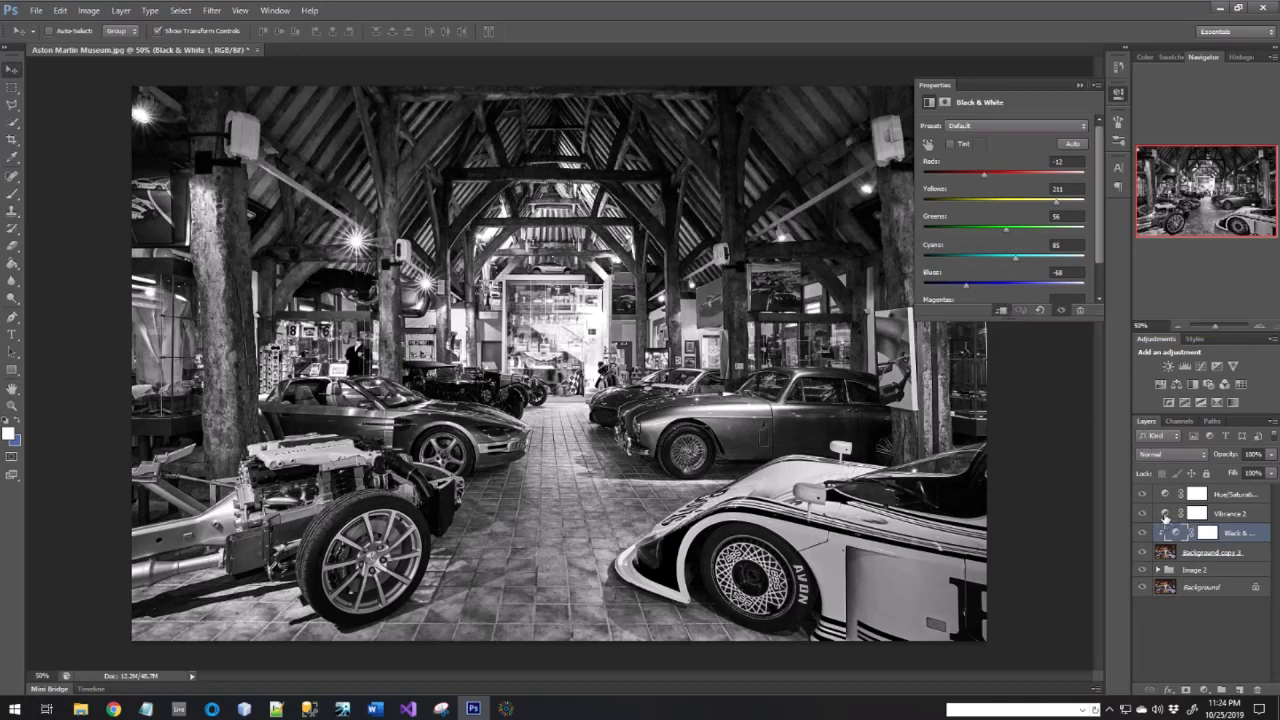
click(1165, 514)
click(1001, 313)
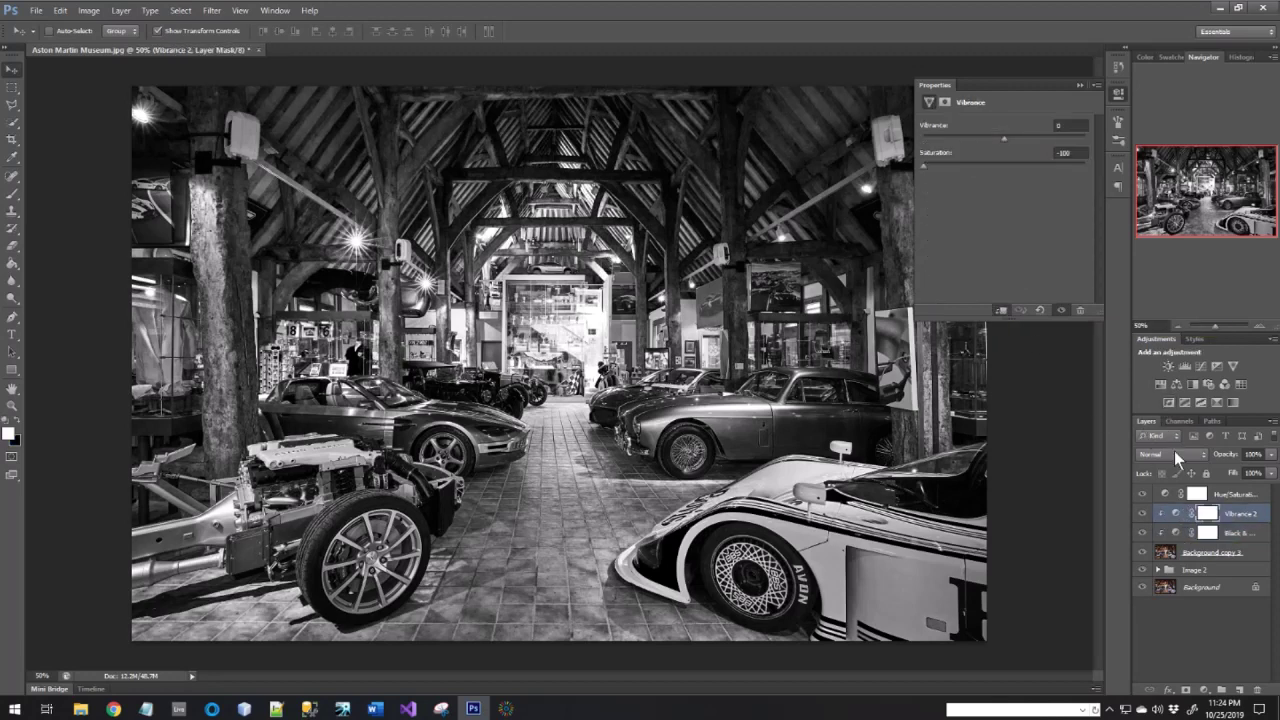
click(1164, 494)
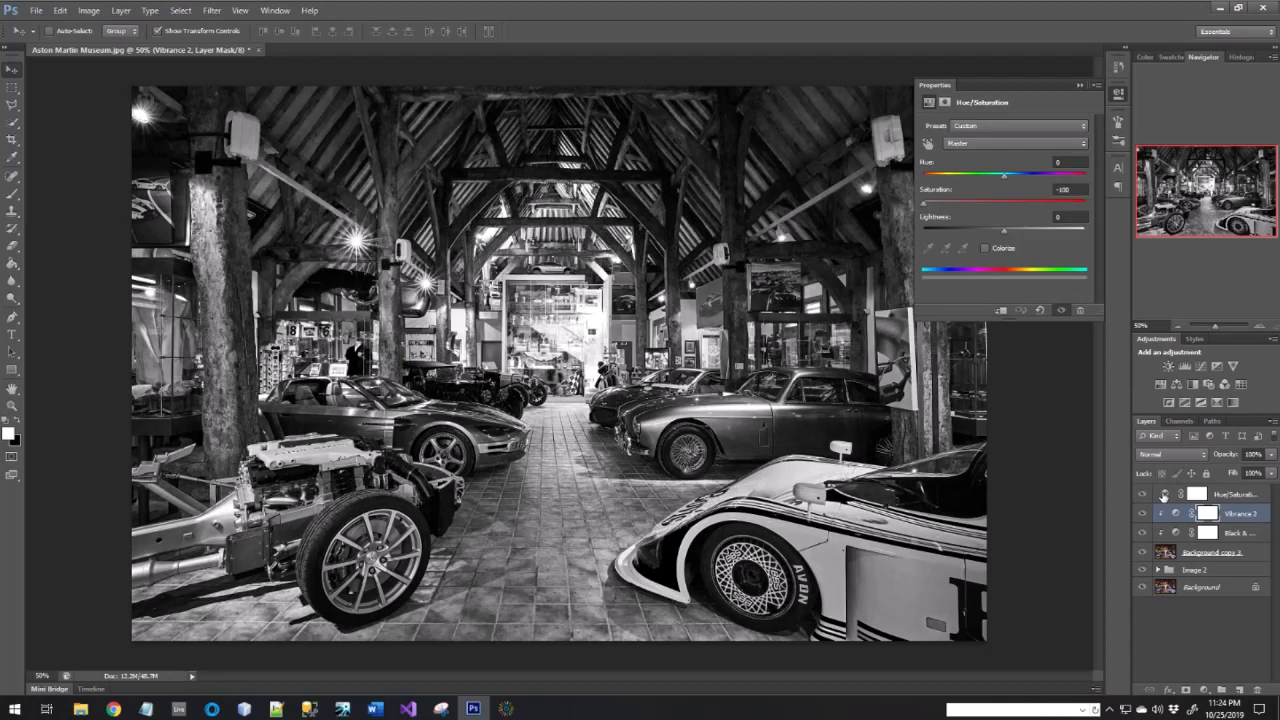
click(1001, 314)
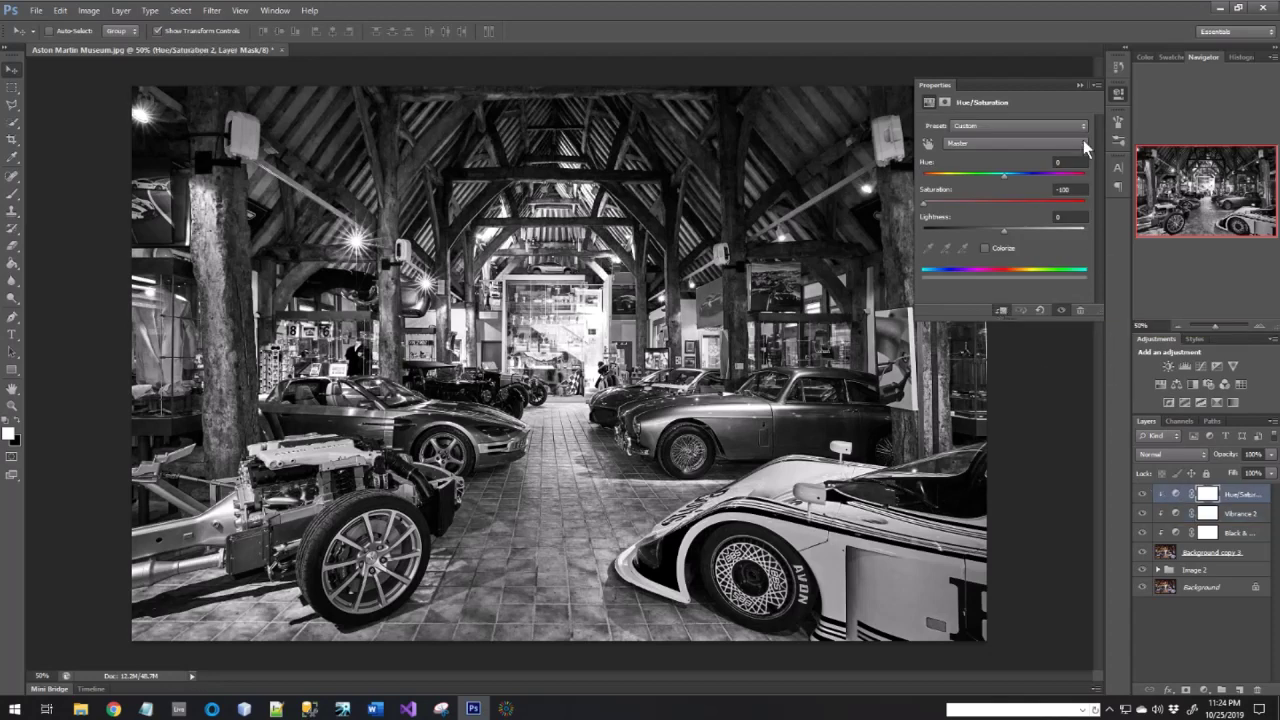
click(1079, 86)
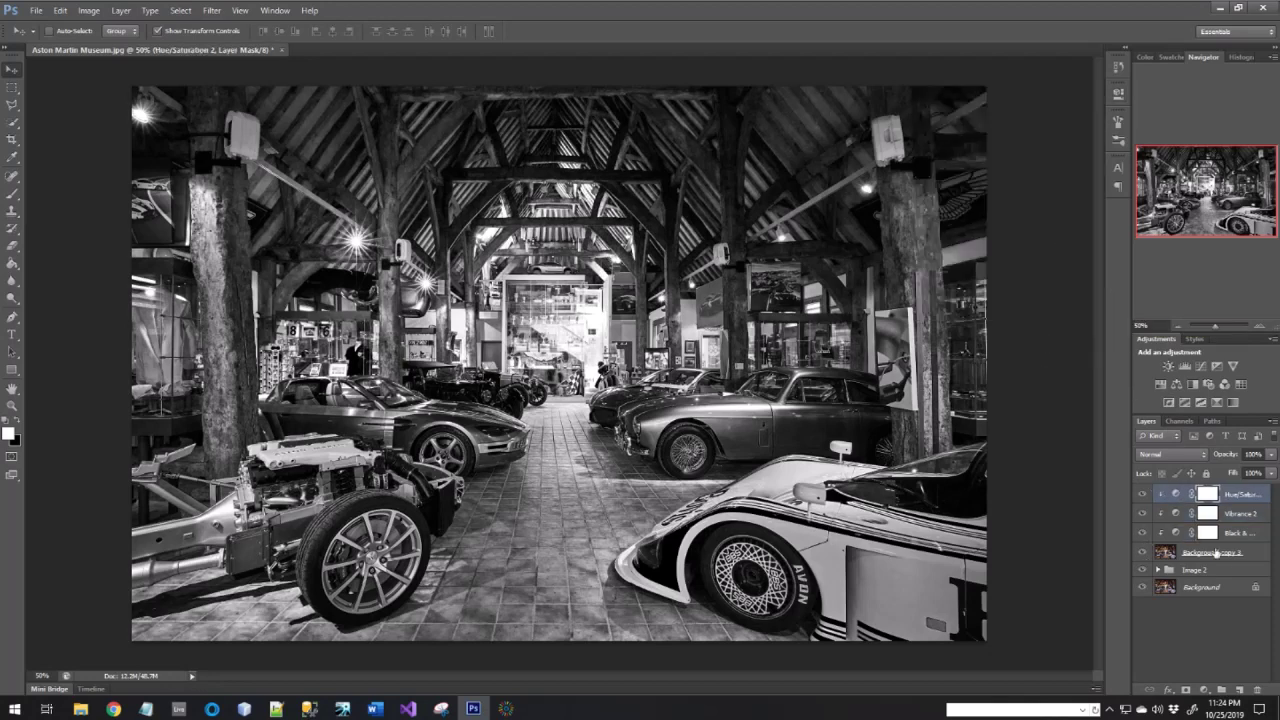
- Try an Invert adjustment layer directly above Background copy 3 and delete it
click(1251, 555)
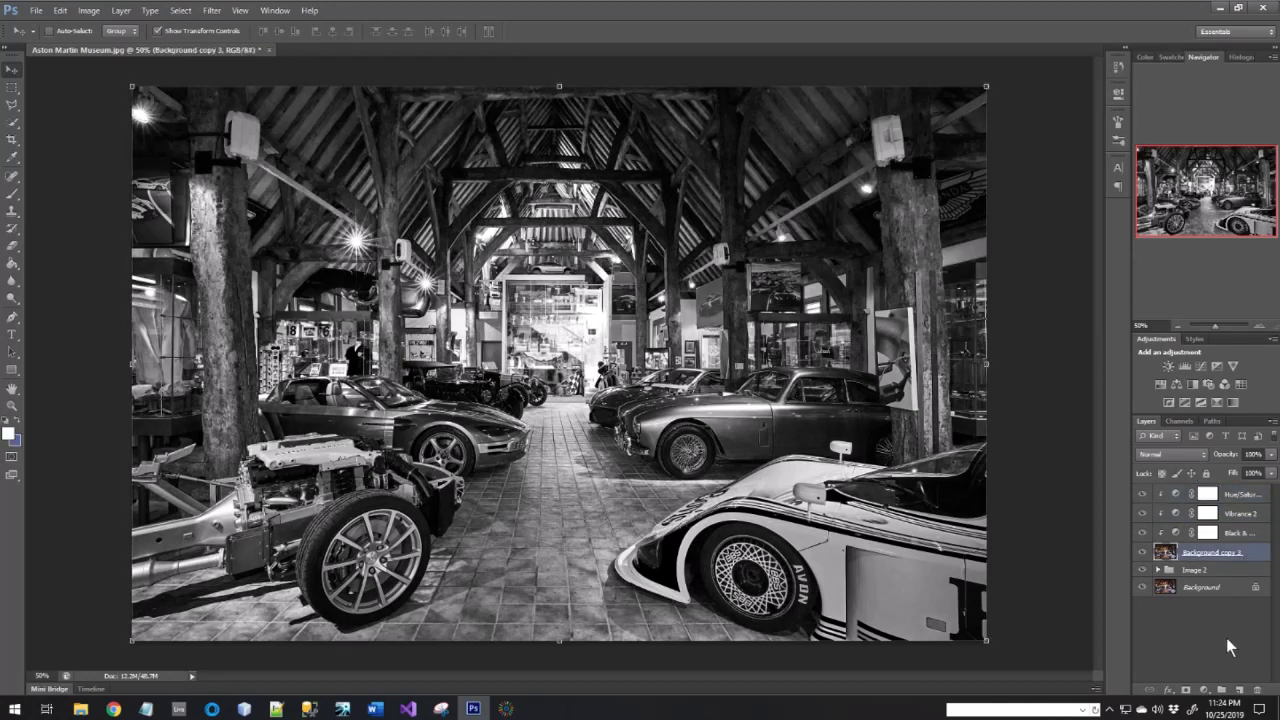
click(1205, 691)
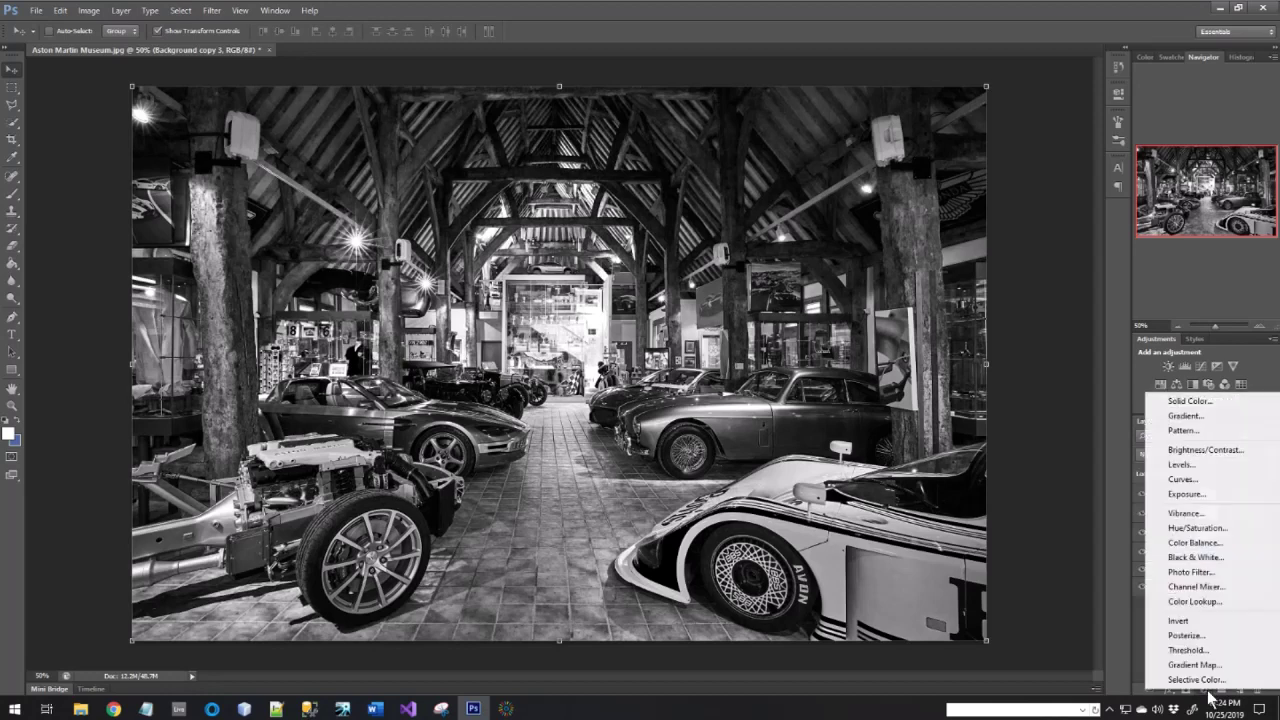
click(1222, 620)
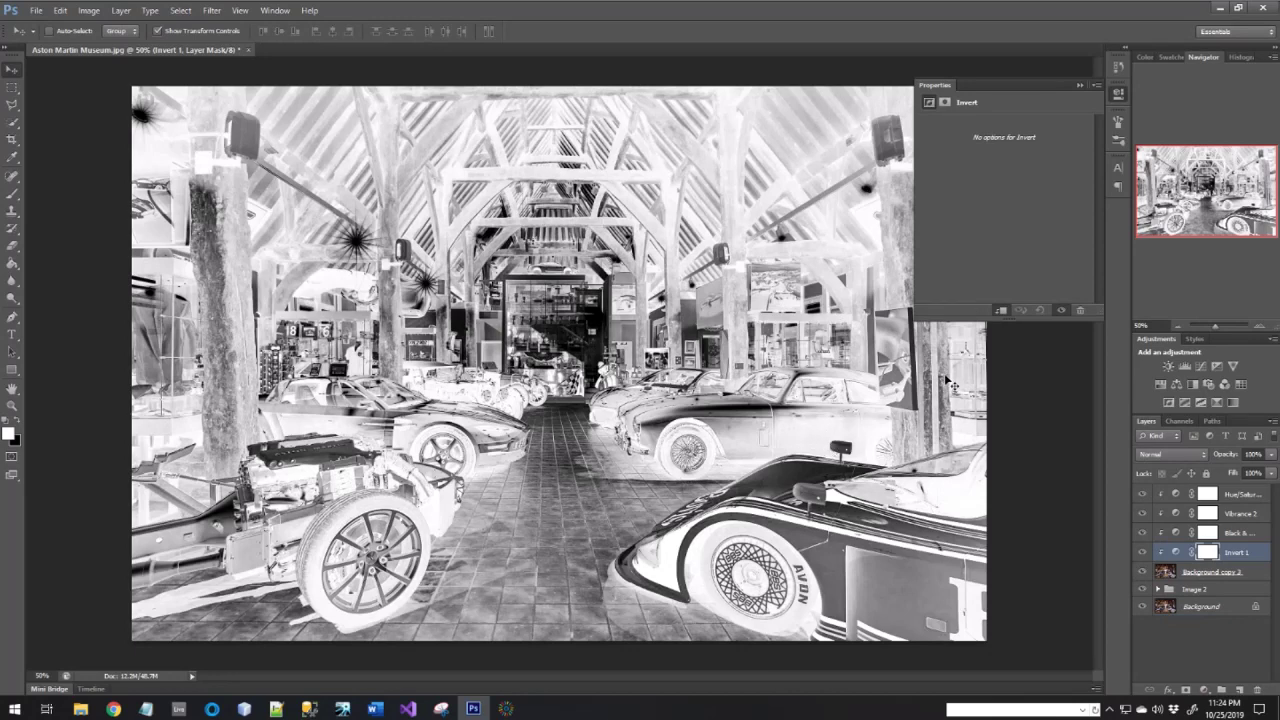
click(1078, 85)
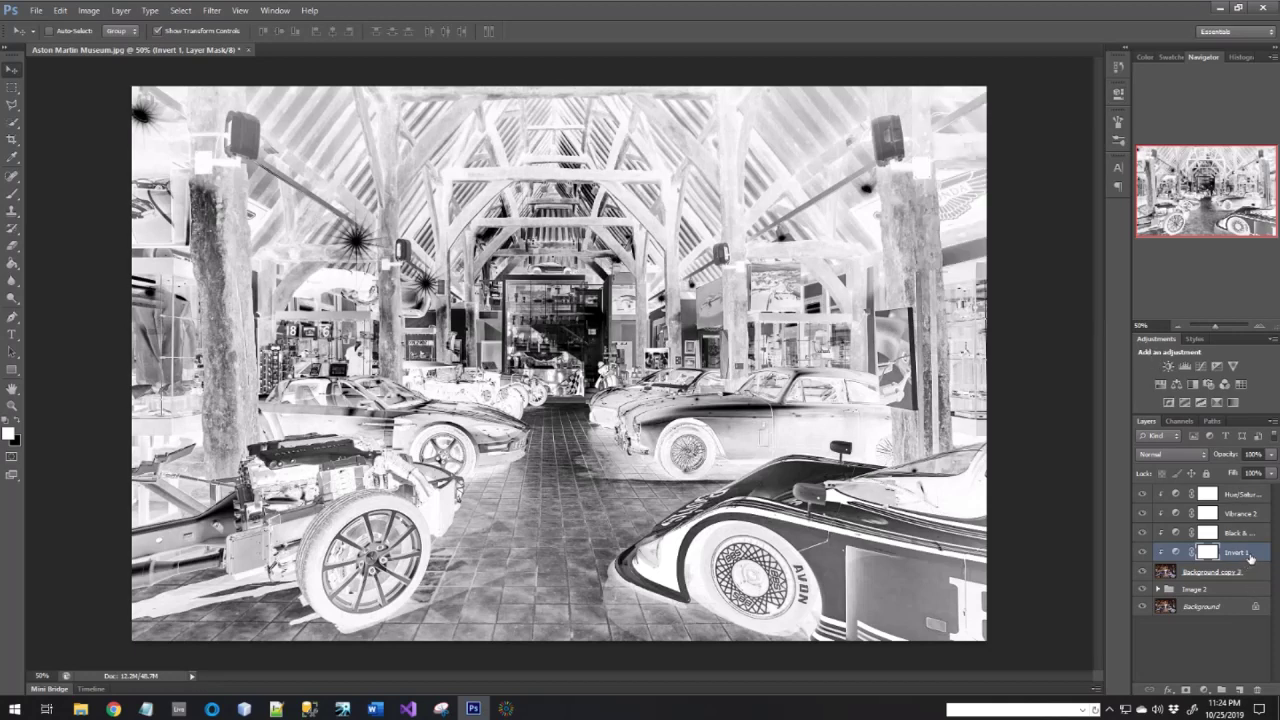
key(Delete)
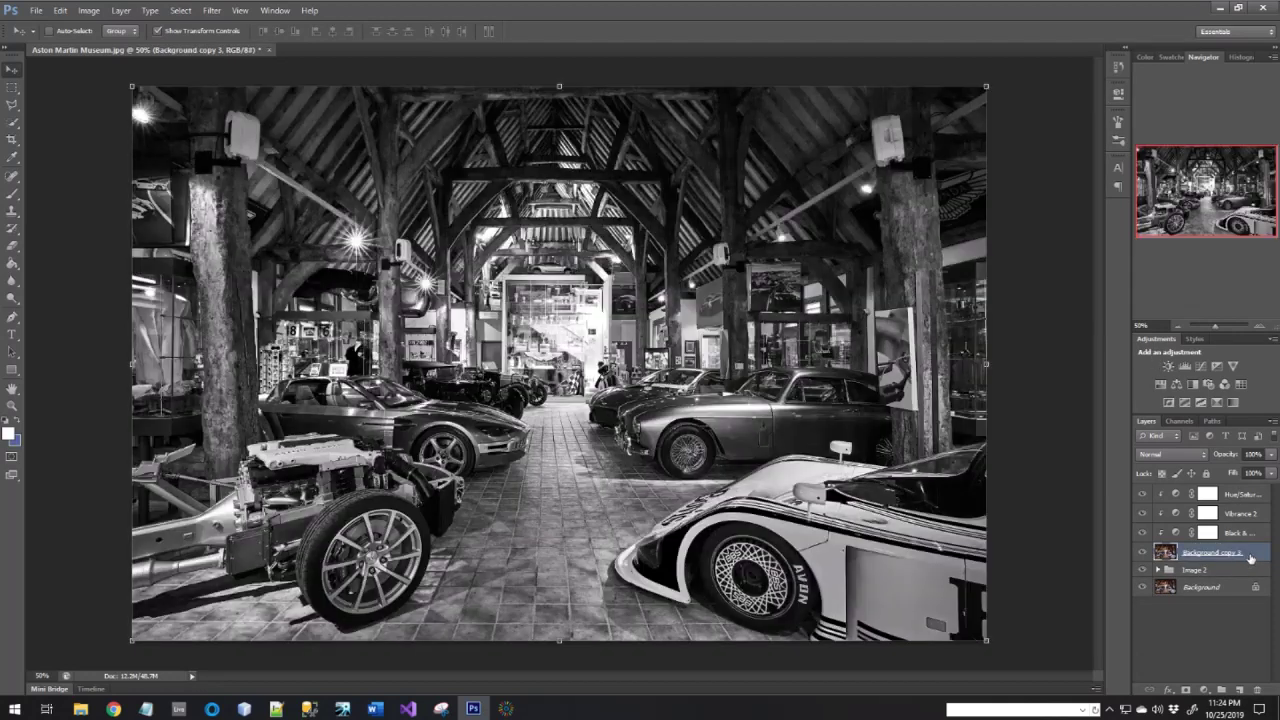
- Save a JPEG copy of the black-and-white version as Image 3 in the Challenge Lesson 4 folder at Maximum quality 12
click(36, 12)
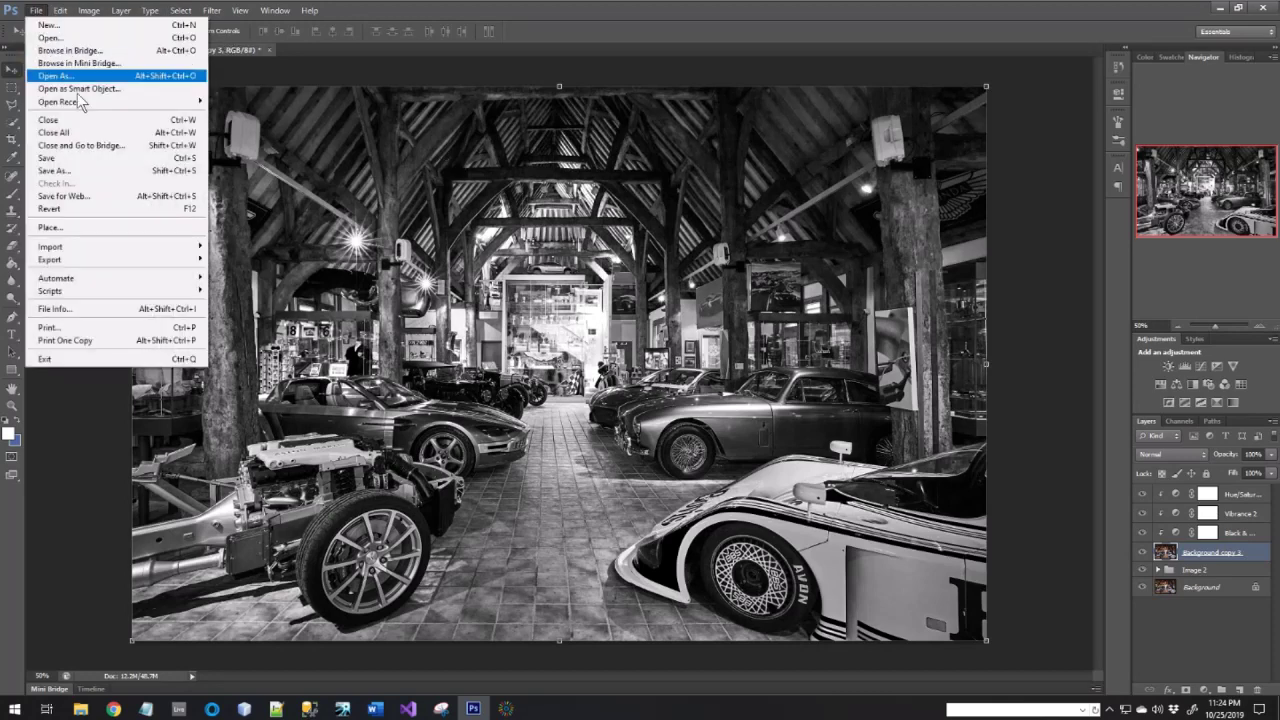
click(92, 172)
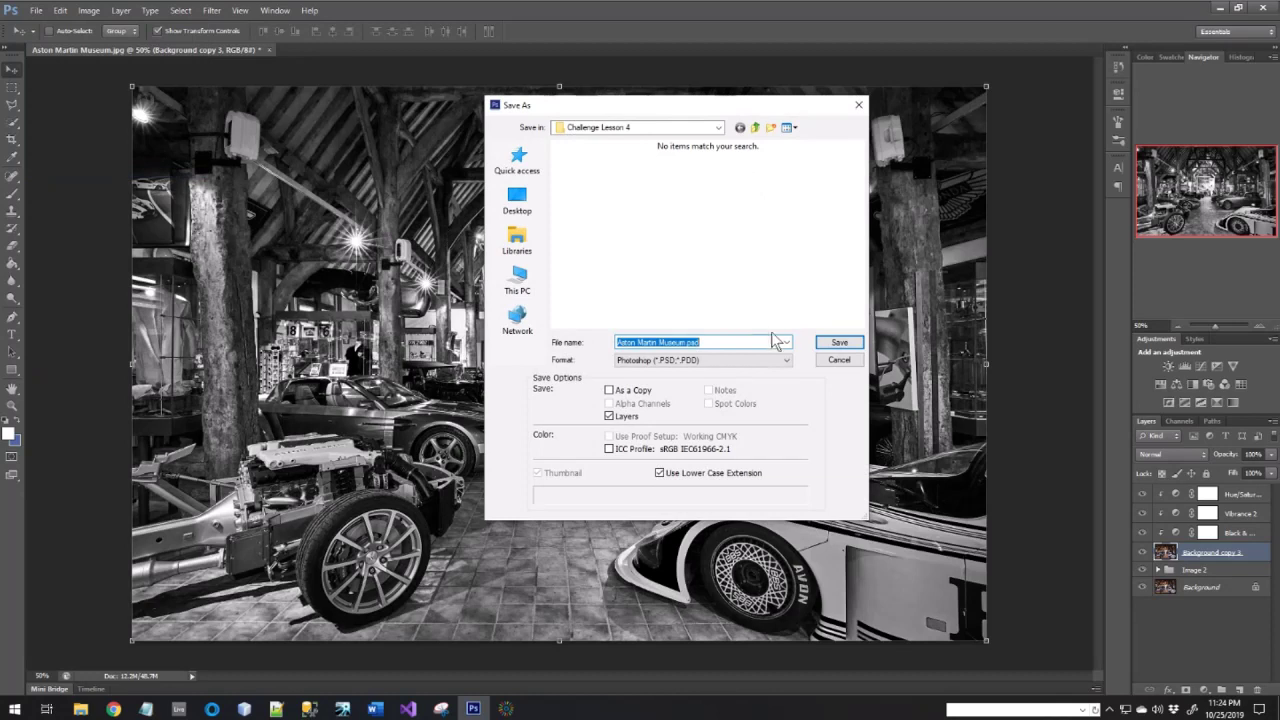
click(771, 360)
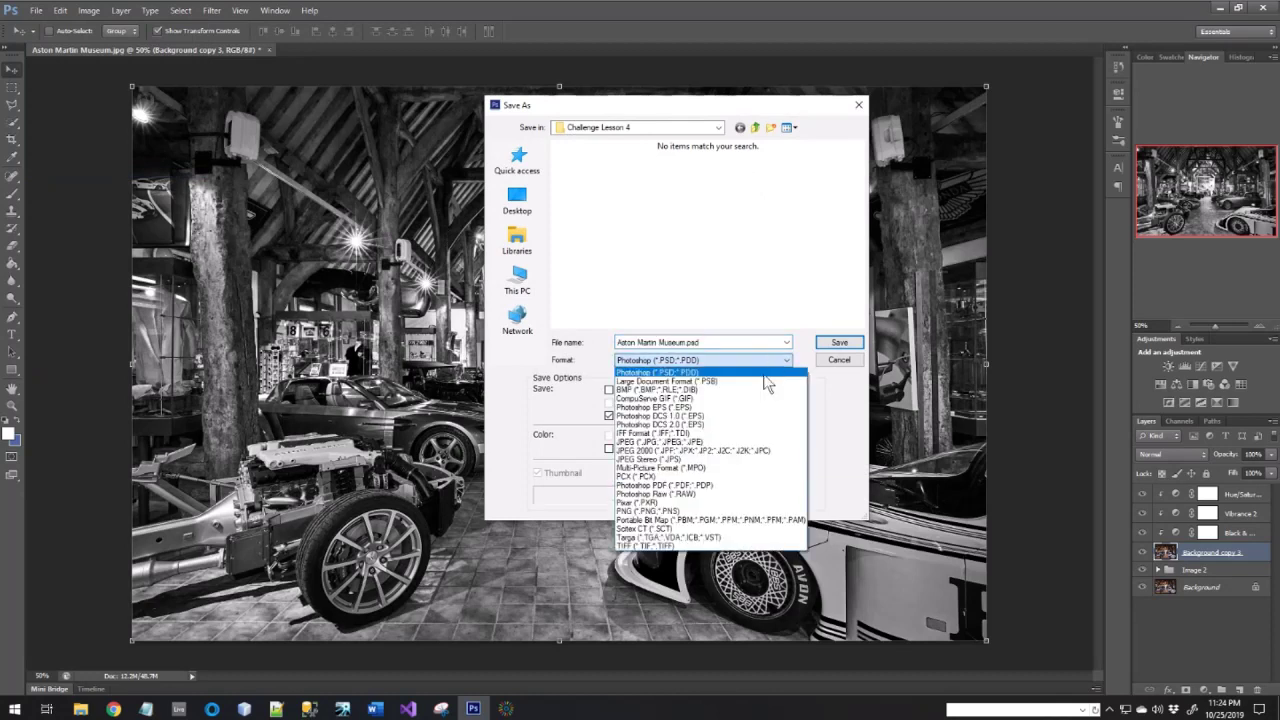
click(757, 448)
click(712, 342)
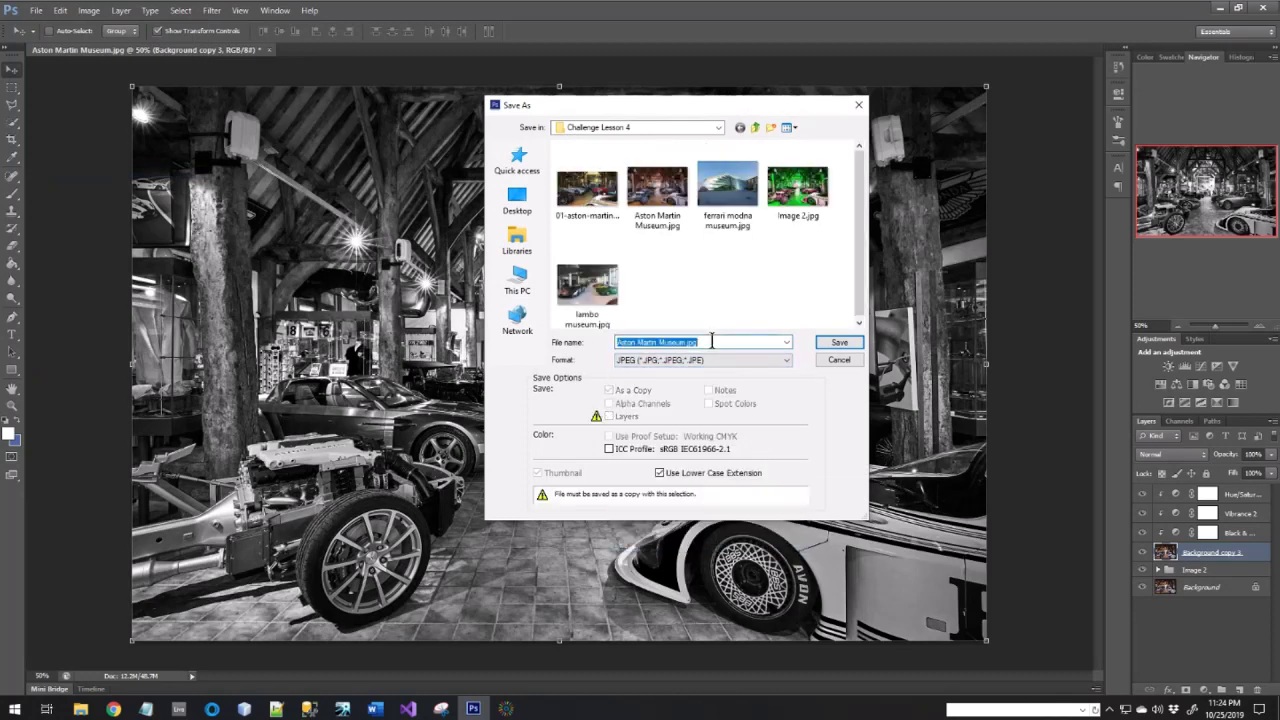
text(Image)
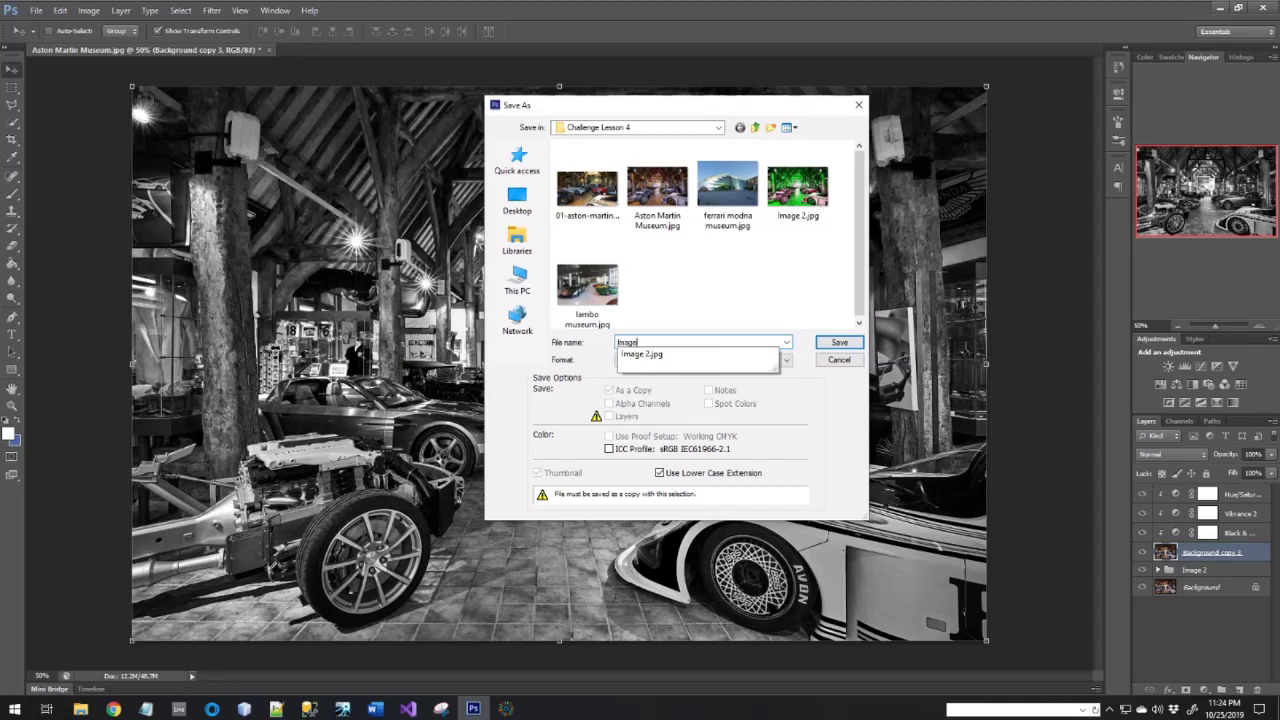
text( 3)
key(Return)
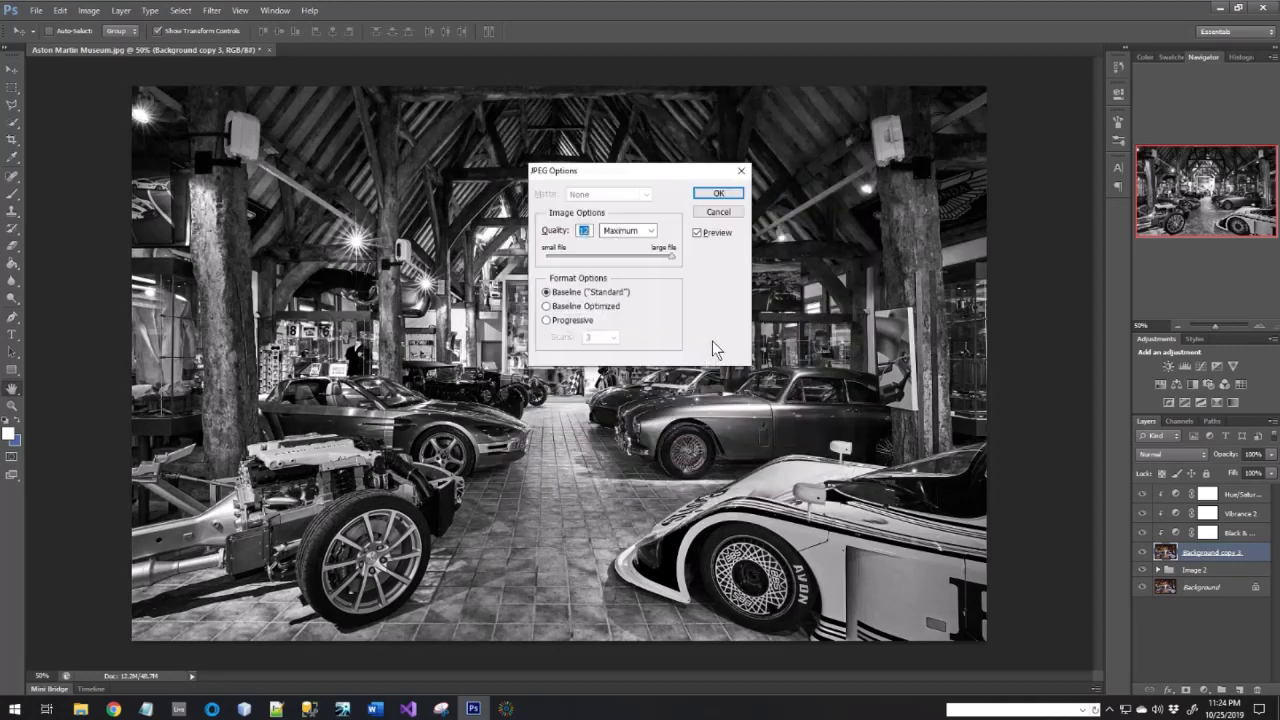
click(717, 195)
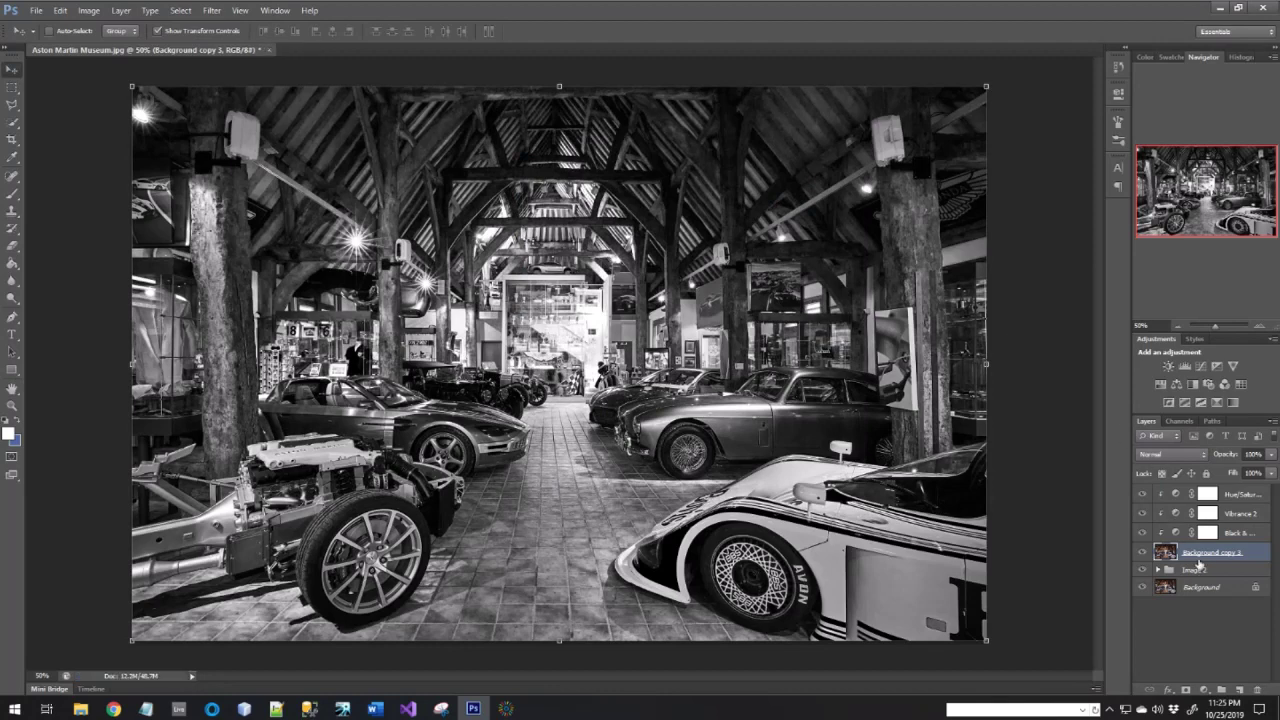
- Group Background copy 3 with its three clipped adjustment layers and name the group Image 3
click(1221, 690)
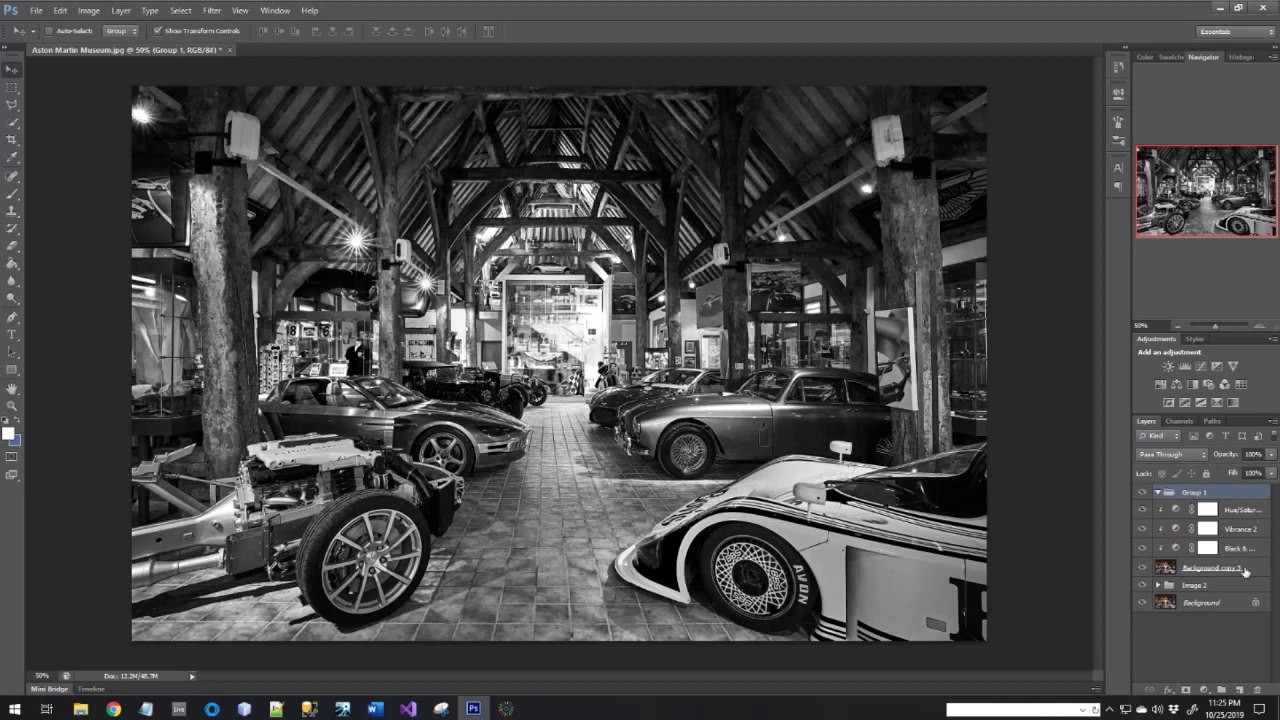
click(1245, 569)
shift+click(1250, 513)
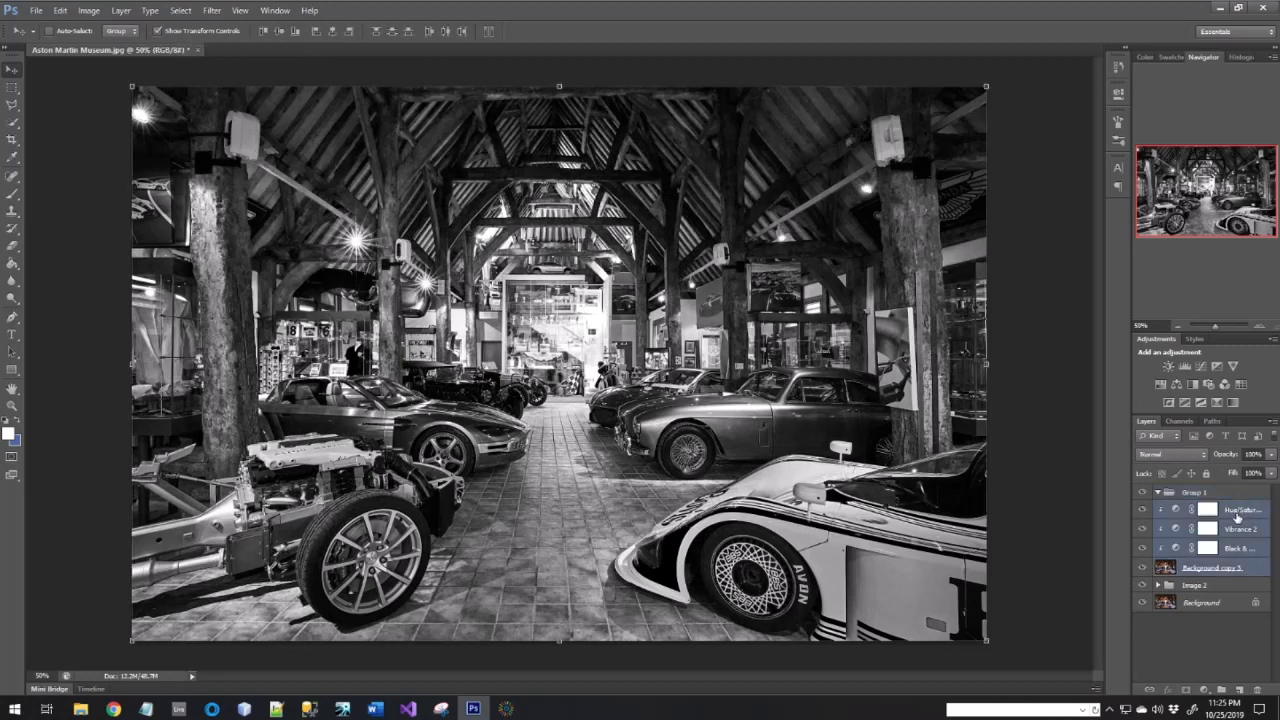
drag(1237, 515, 1162, 490)
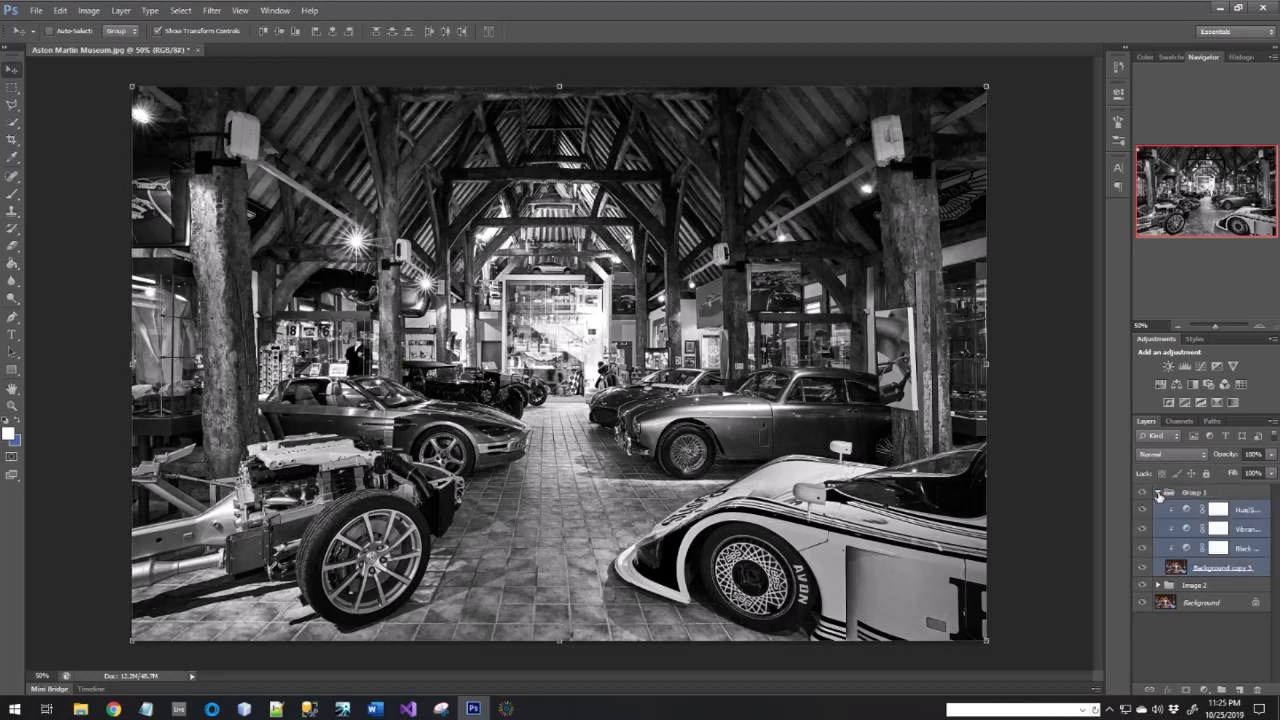
click(1157, 494)
double_click(1194, 493)
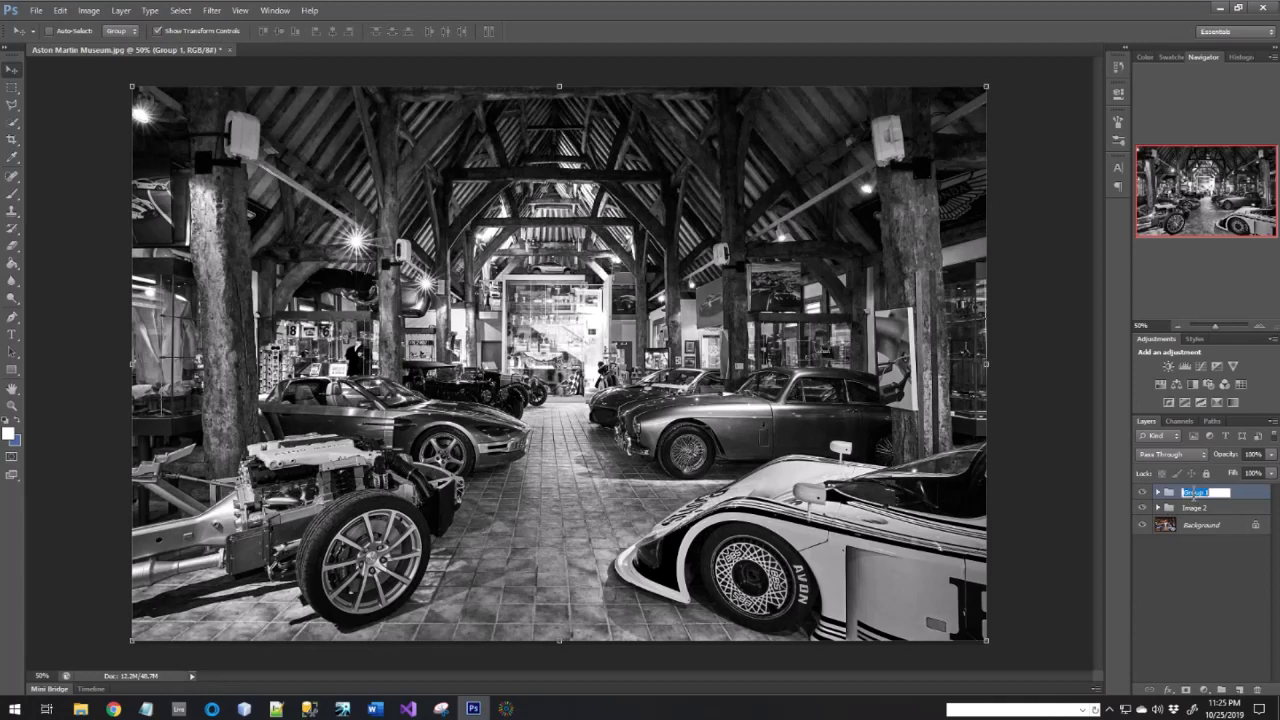
text(E)
key(Return)
- Set the new canvas height to 5000 pixels in the Canvas Size settings
click(89, 10)
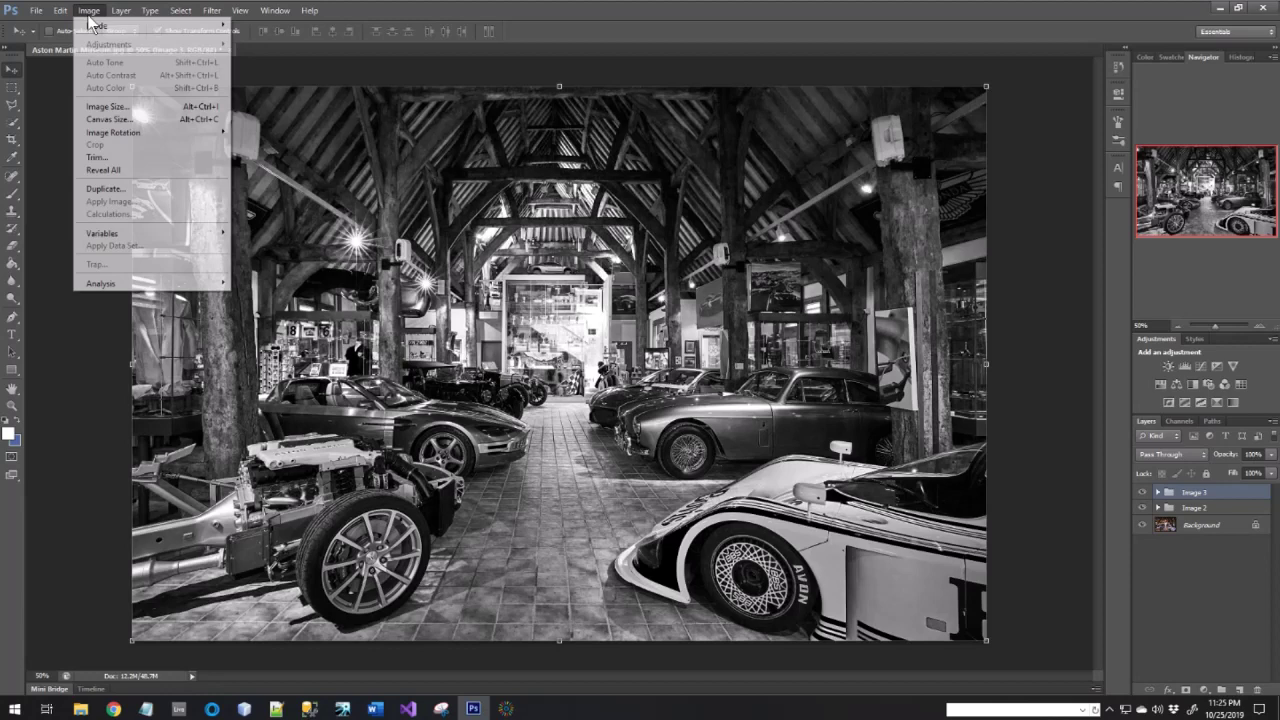
click(135, 124)
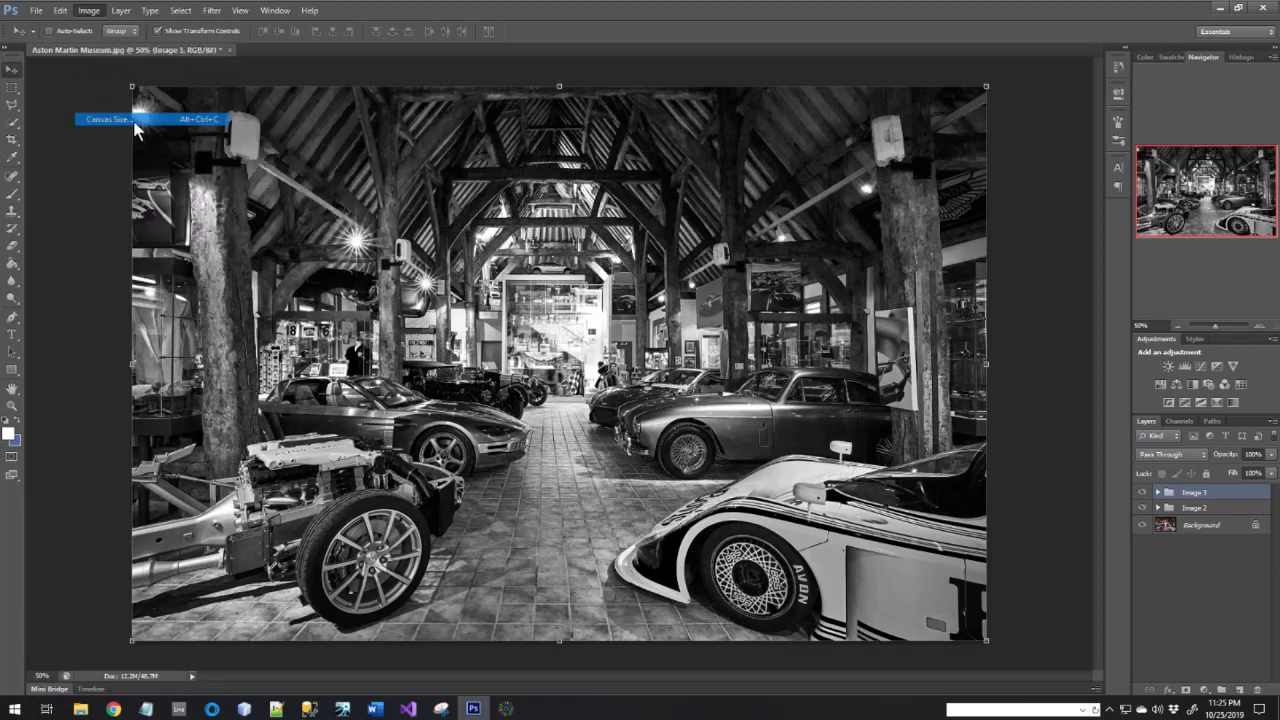
click(662, 250)
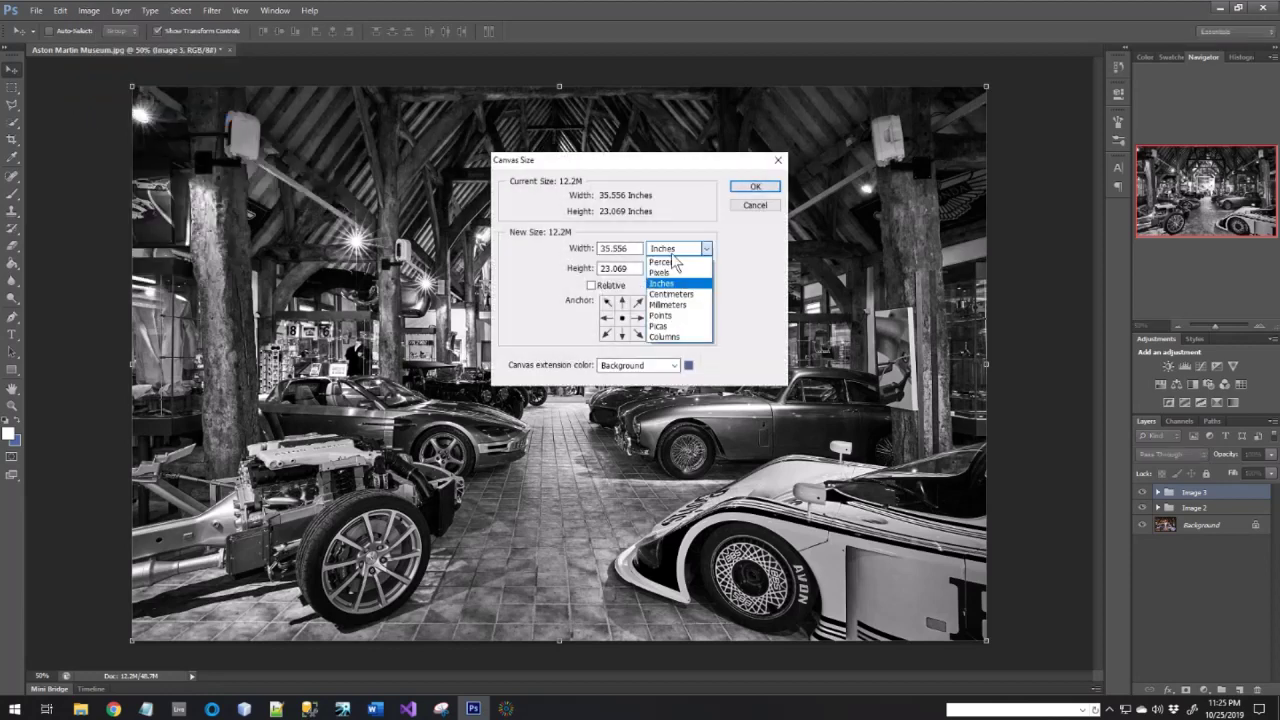
click(670, 268)
click(621, 268)
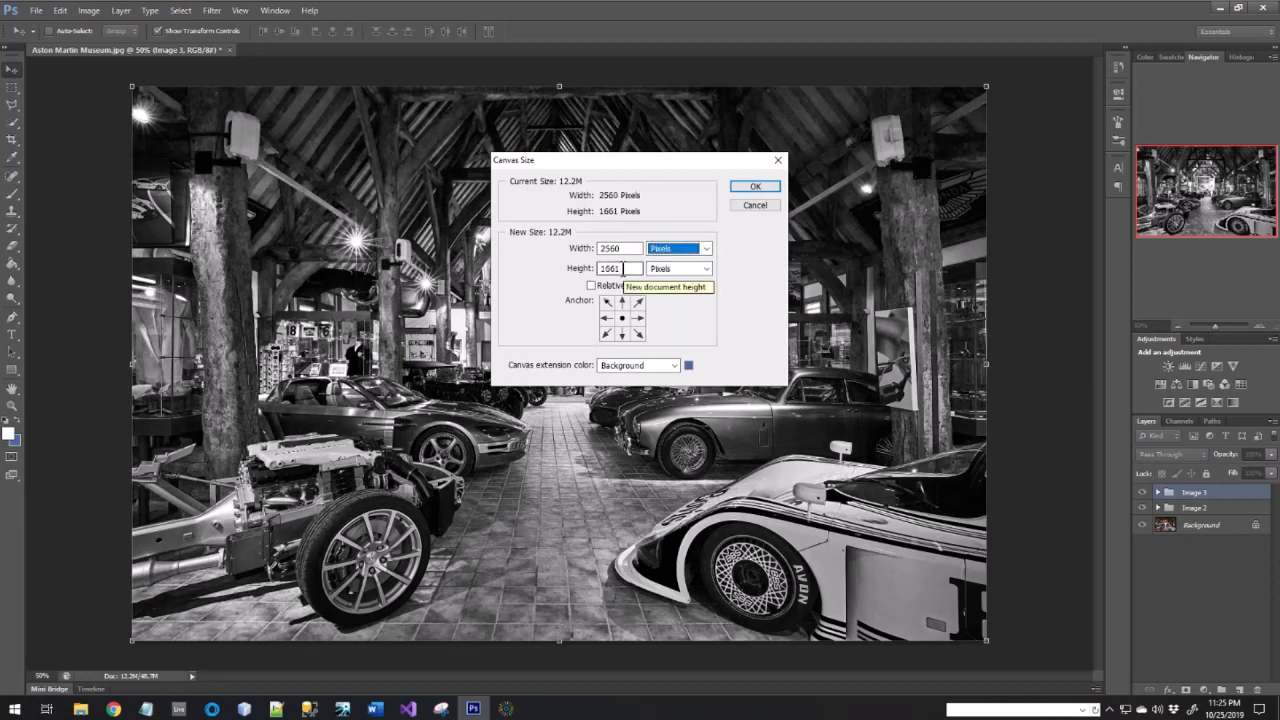
double_click(621, 268)
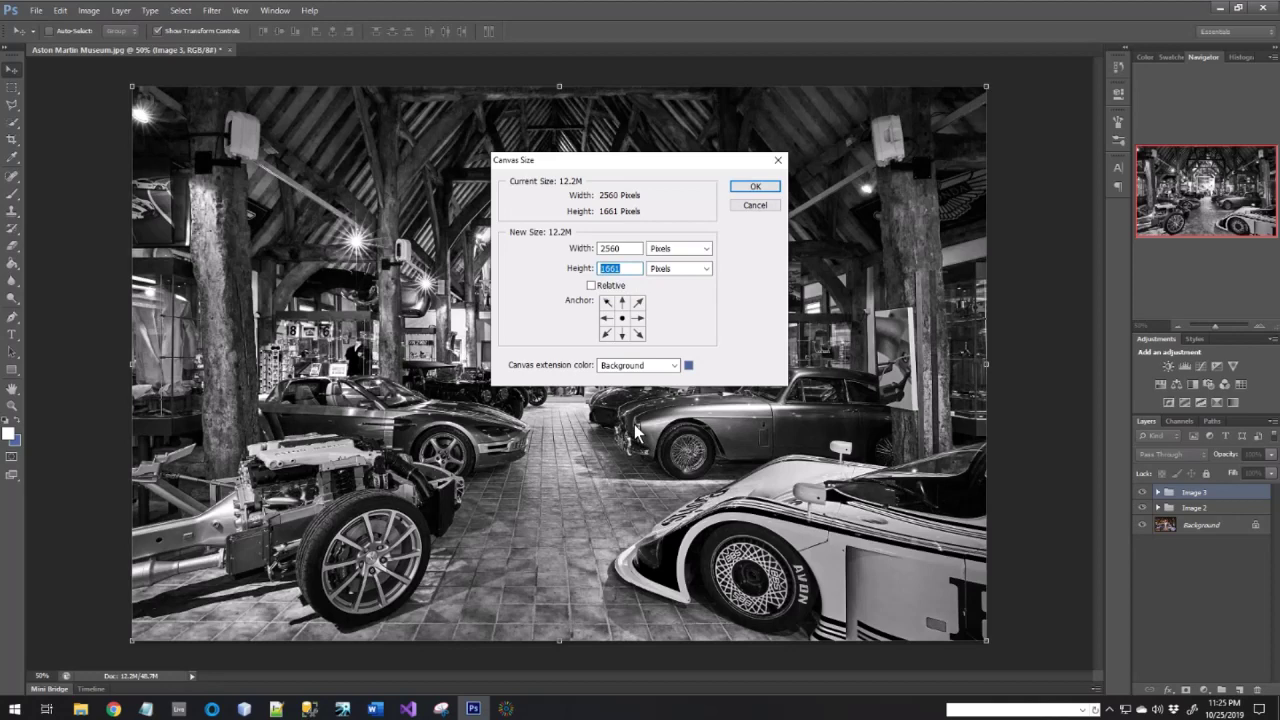
text(5000)
- Set the canvas extension colour to black (000000) and apply the canvas resize
click(688, 368)
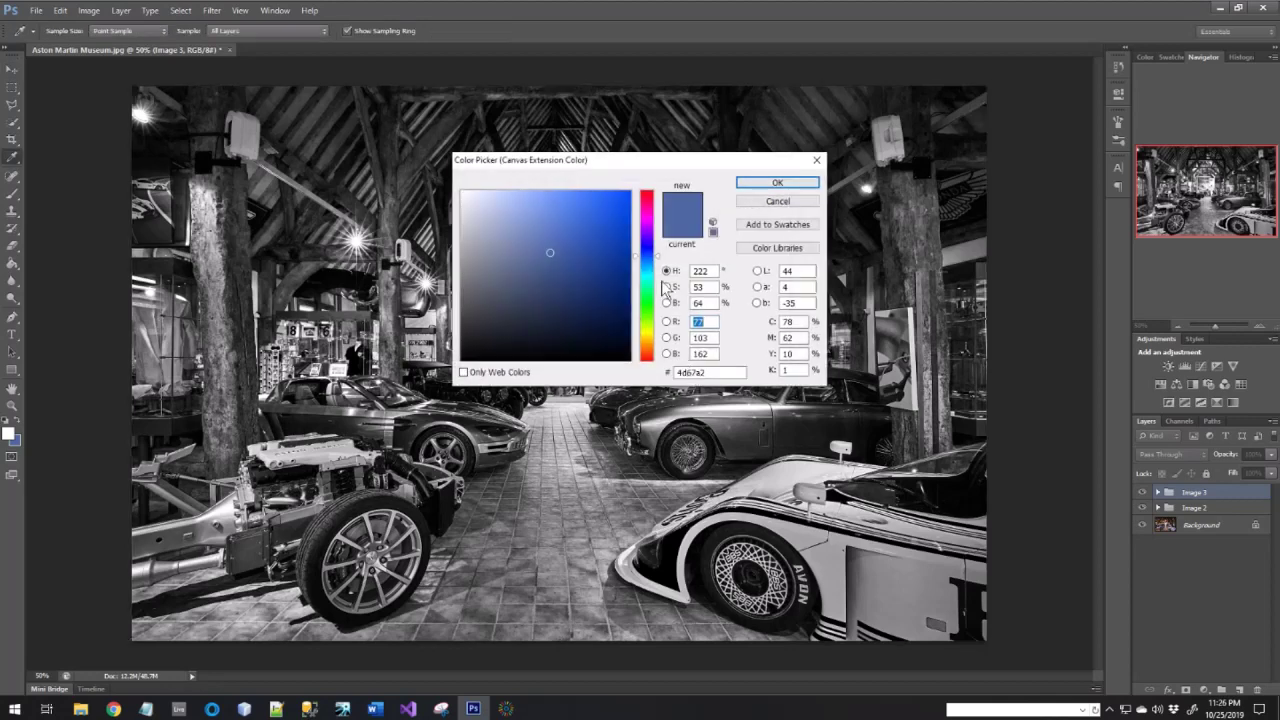
click(469, 358)
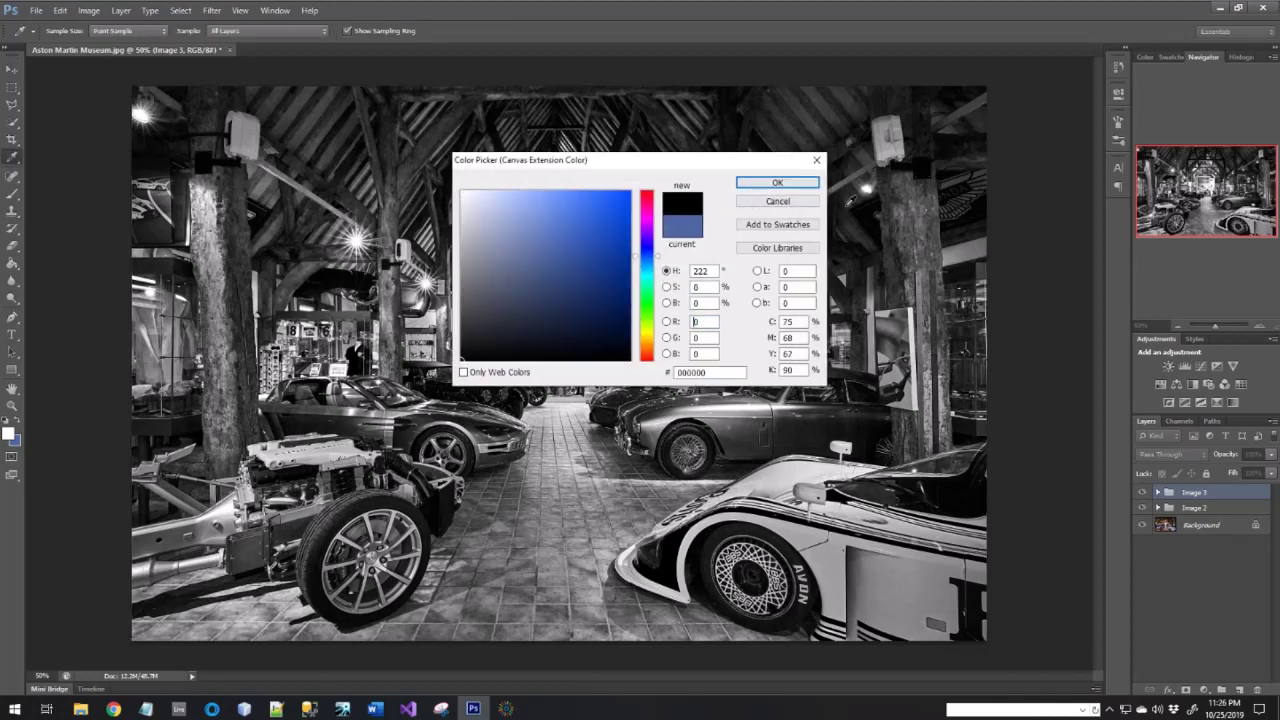
click(778, 184)
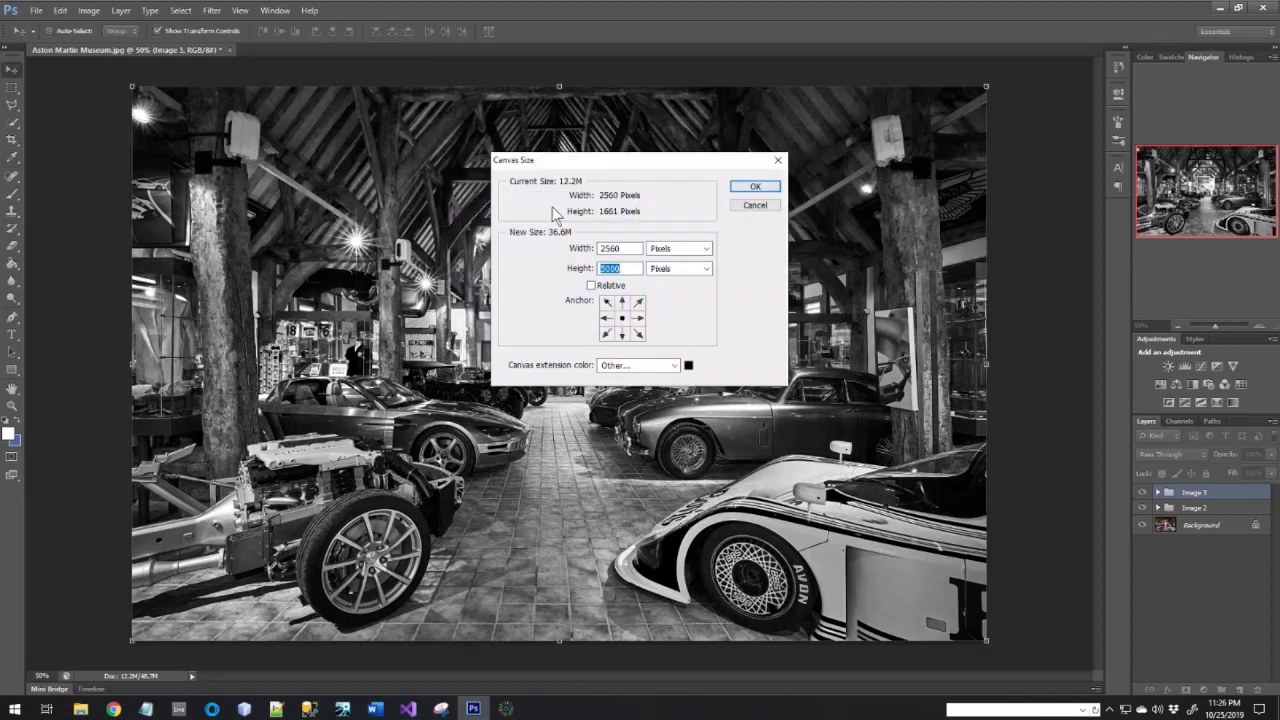
click(756, 188)
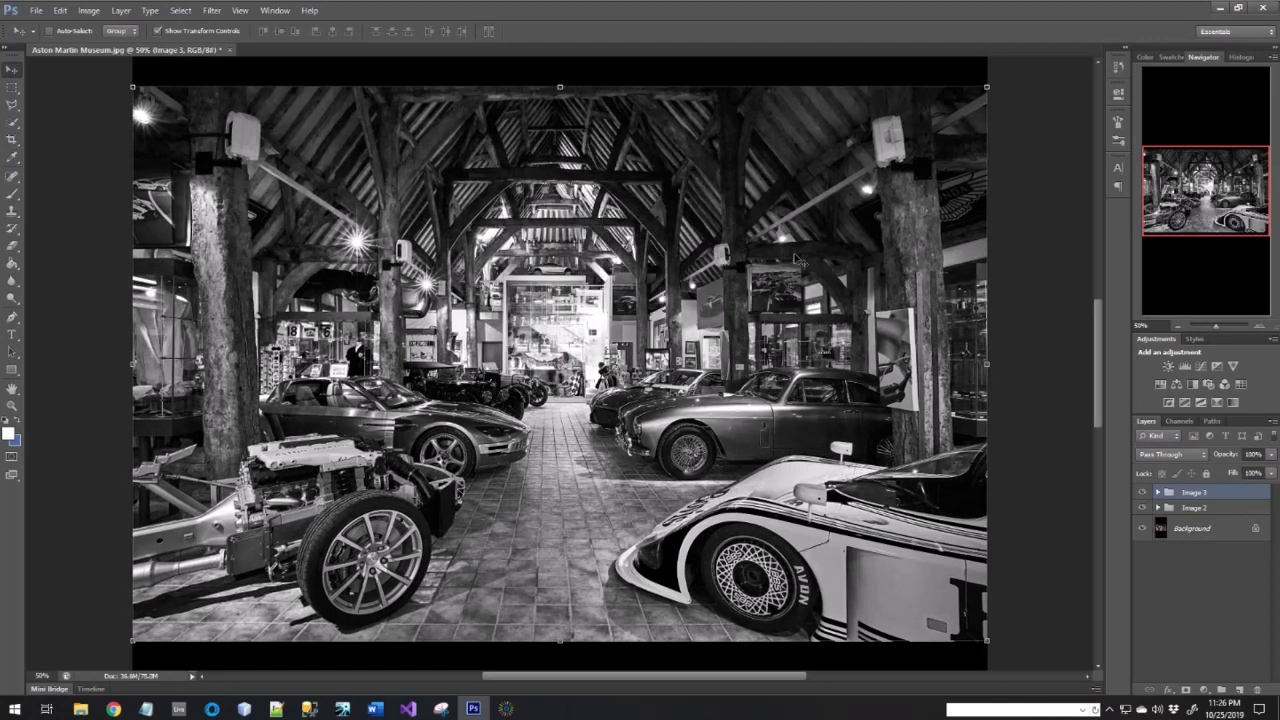
- Move the black-and-white Image 3 group up to the top edge of the enlarged canvas
scroll(799, 260, up, 1)
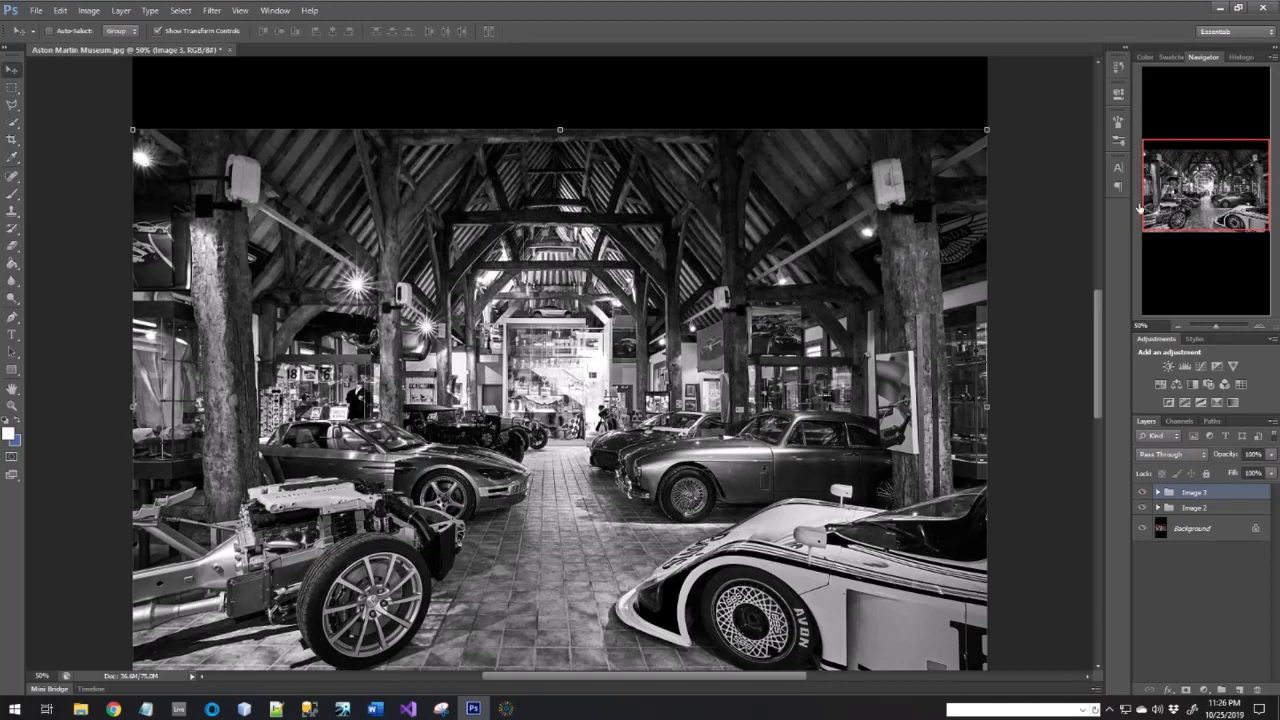
mouse_move(1224, 166)
mouse_down()
mouse_move(1218, 99)
mouse_move(1223, 245)
mouse_move(1220, 85)
mouse_move(1224, 244)
mouse_move(1224, 178)
mouse_up()
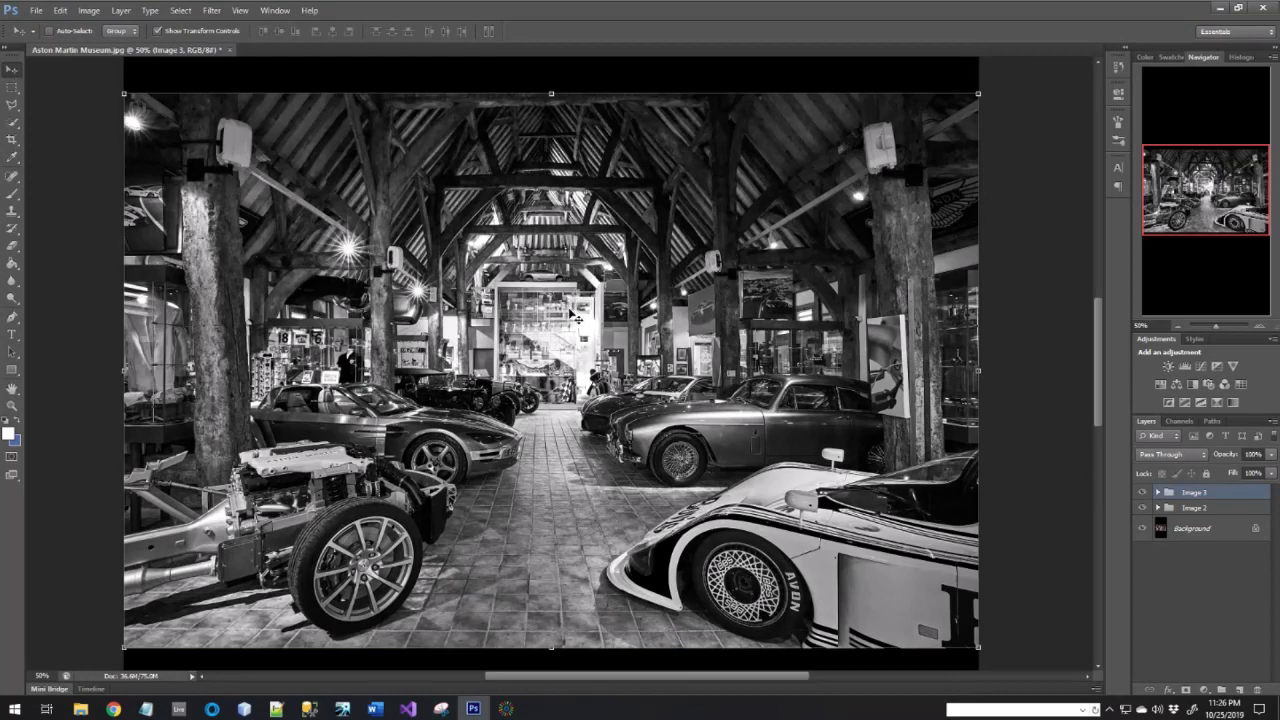
drag(570, 304, 563, 55)
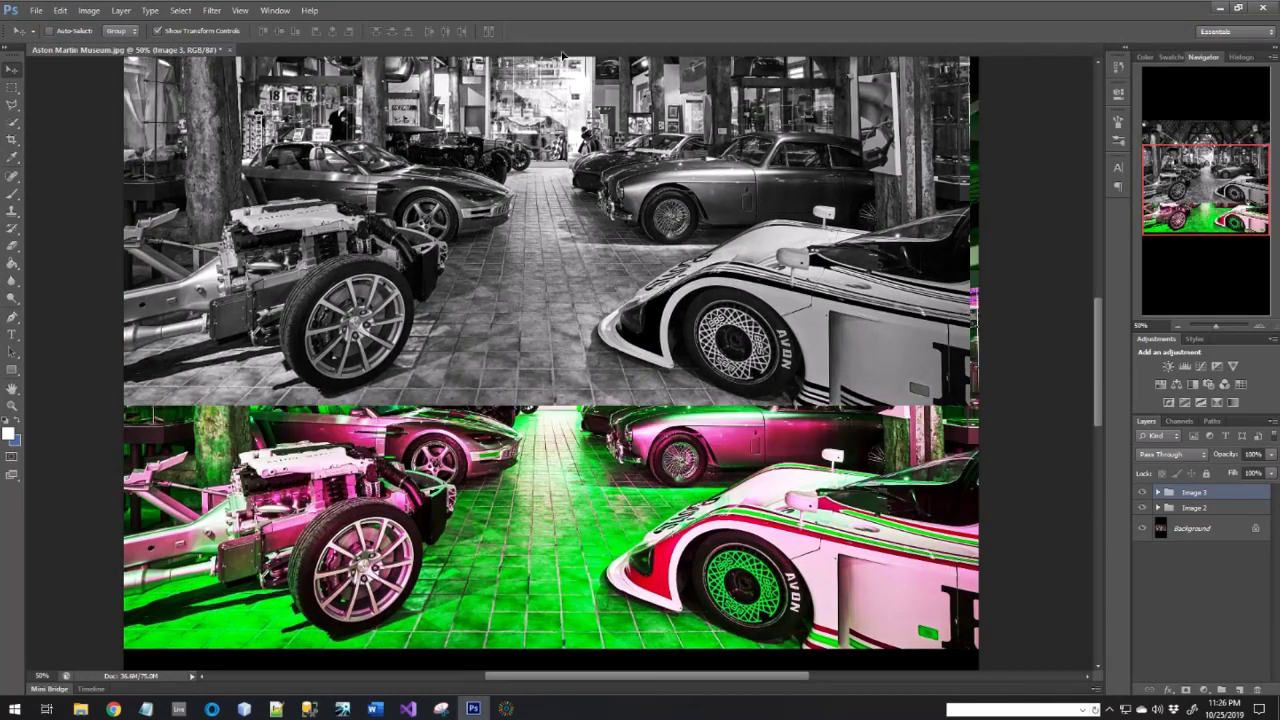
drag(564, 4, 571, 83)
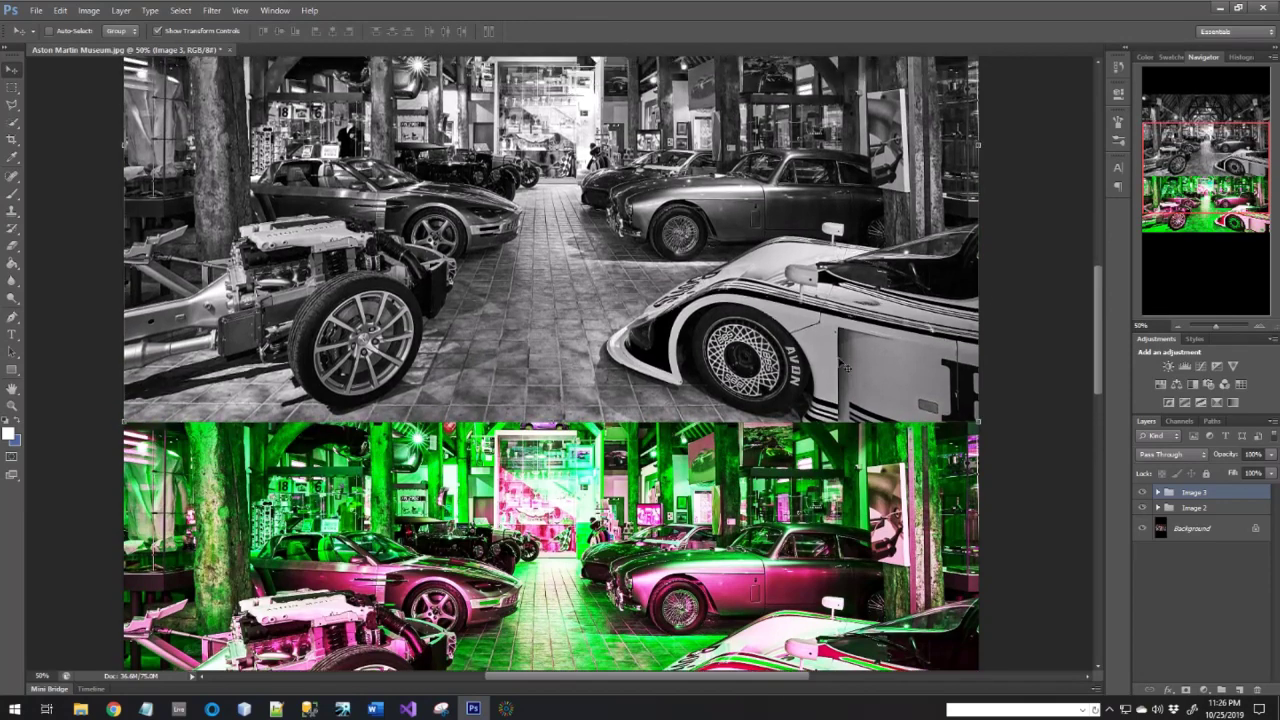
drag(1094, 309, 1099, 222)
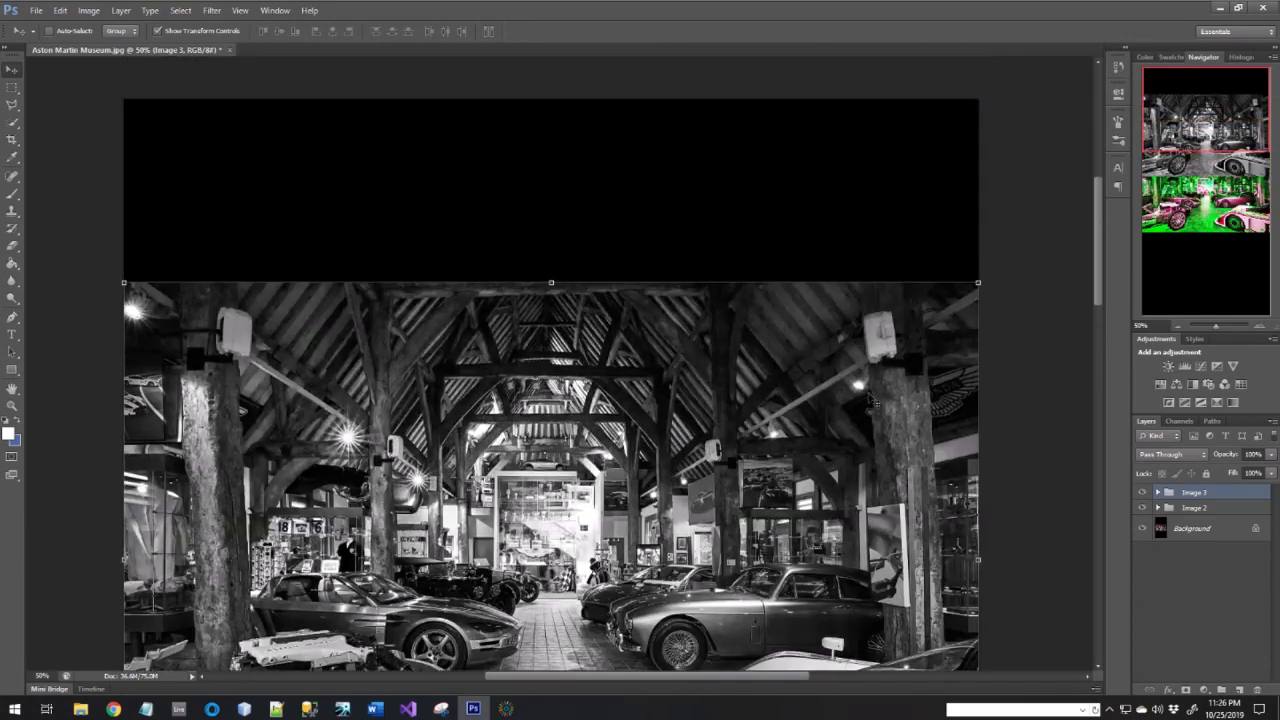
drag(580, 380, 575, 226)
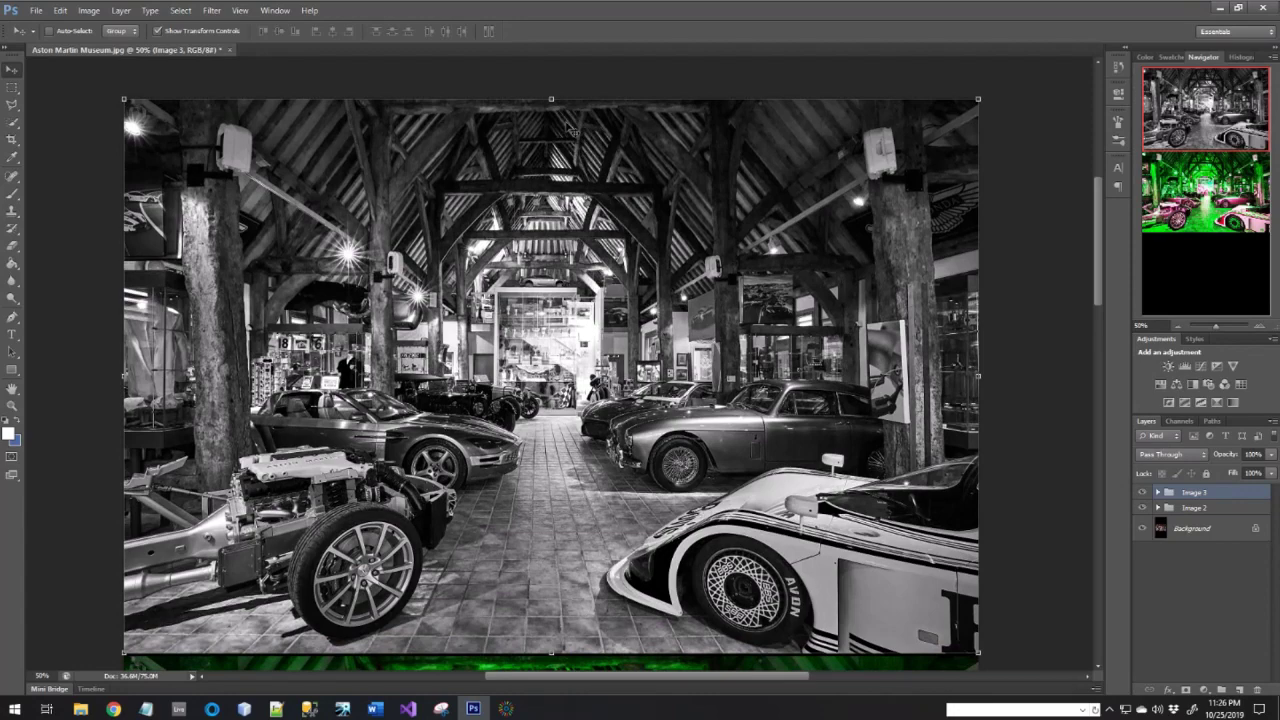
- Move the green Image 2 group down to the bottom of the canvas, directly below the original photo
scroll(588, 310, down, 5)
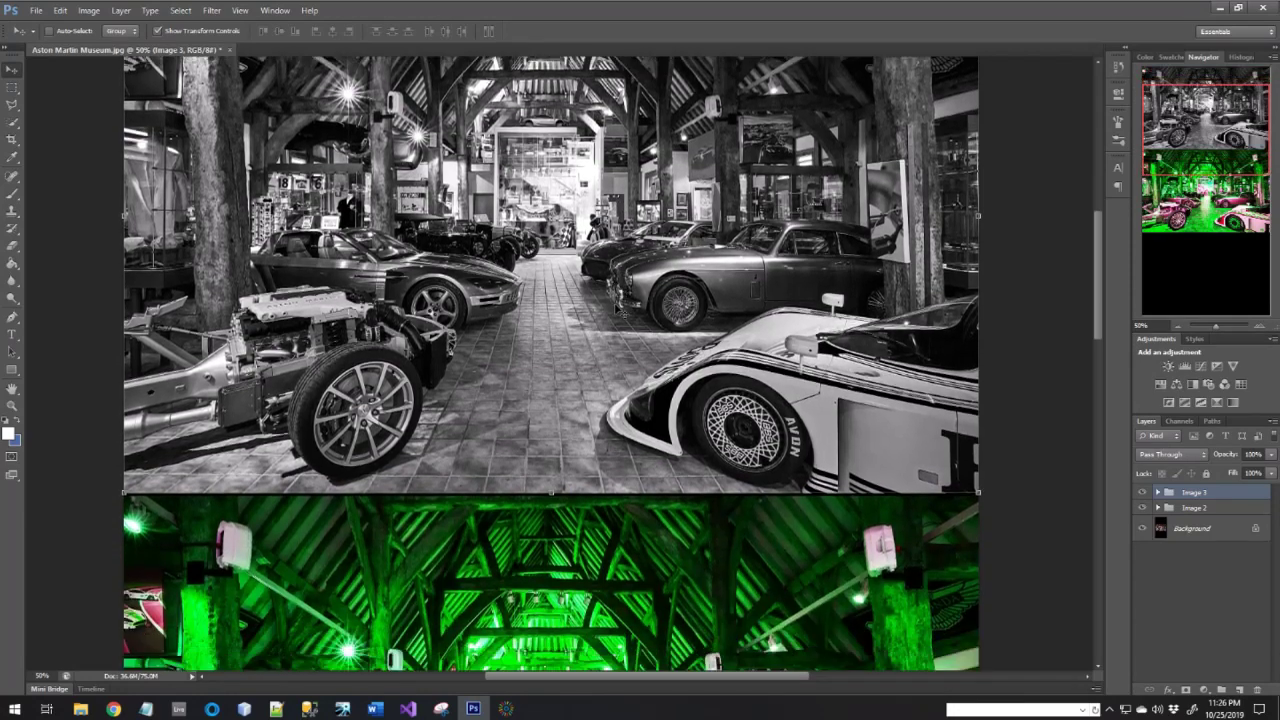
scroll(620, 311, down, 6)
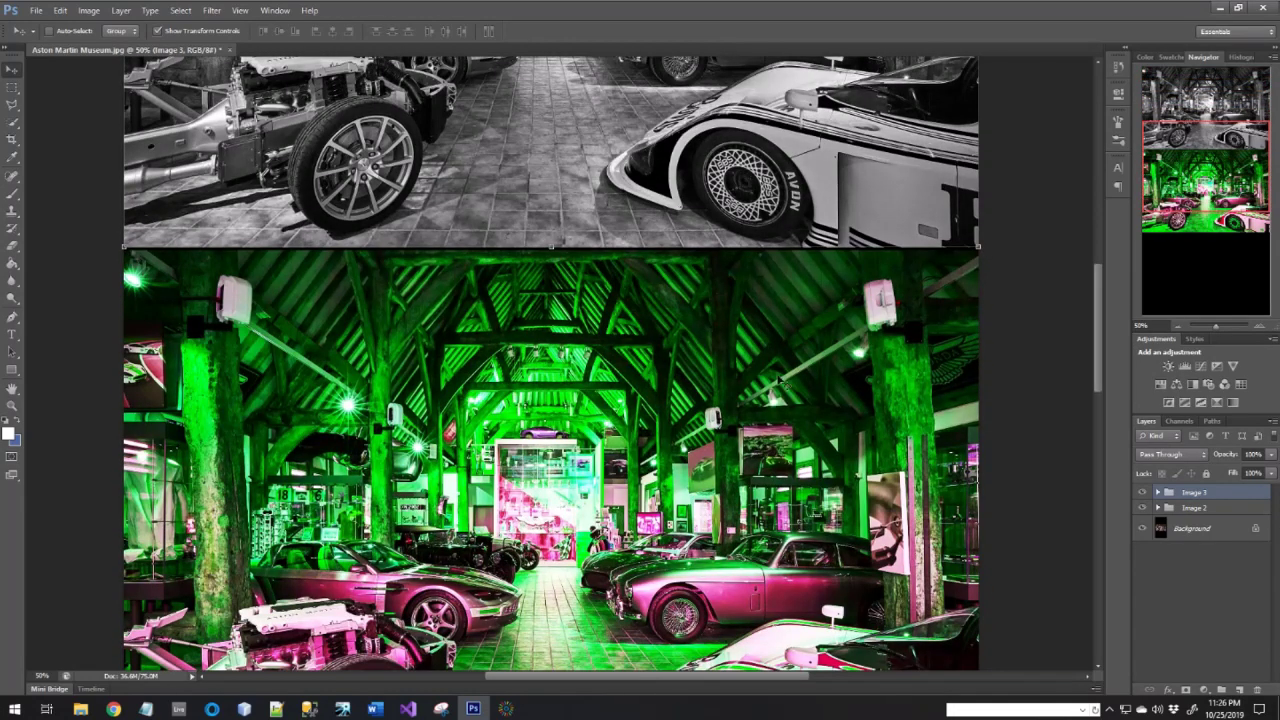
drag(1097, 311, 1101, 372)
click(1221, 511)
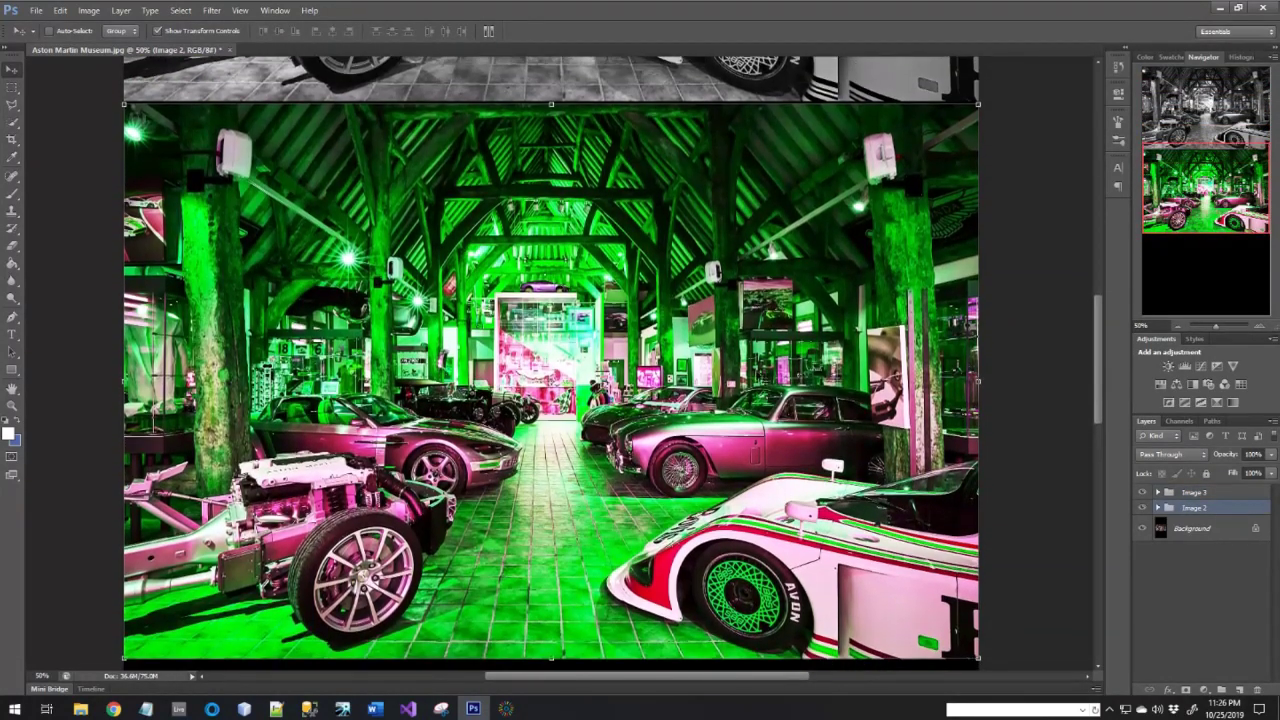
drag(530, 264, 528, 678)
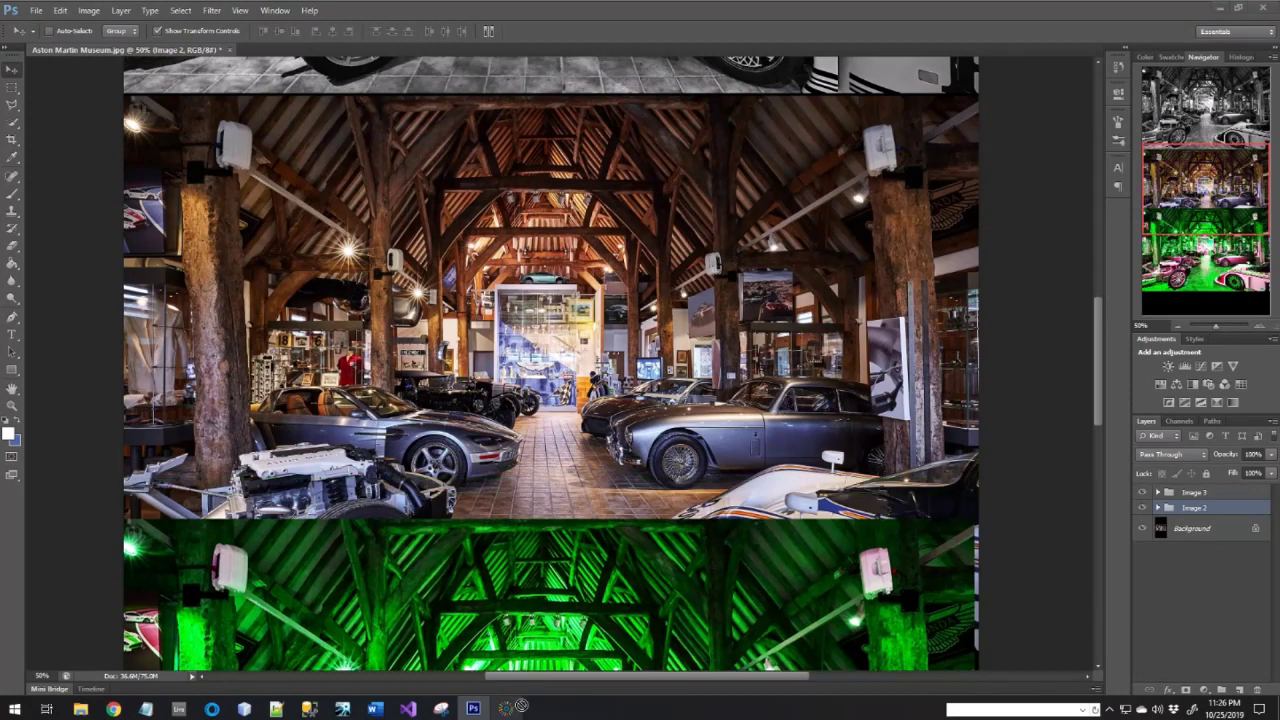
key(ctrl+z)
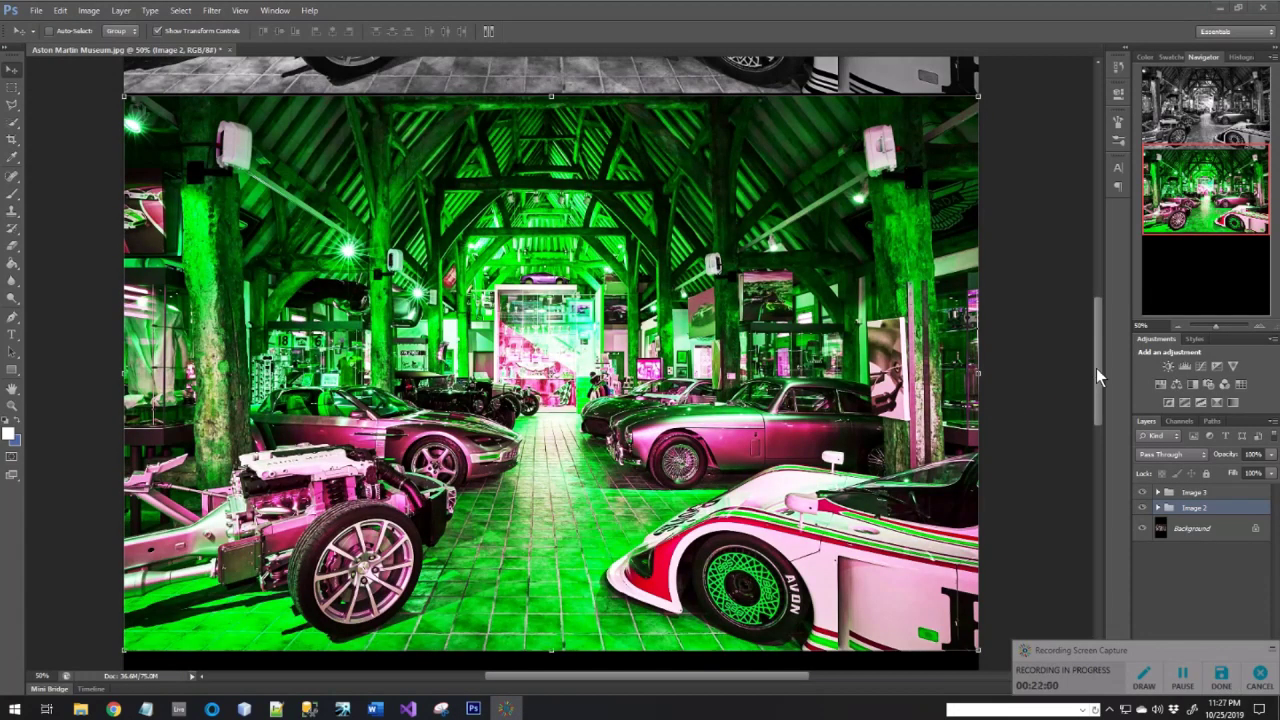
drag(1096, 368, 1097, 396)
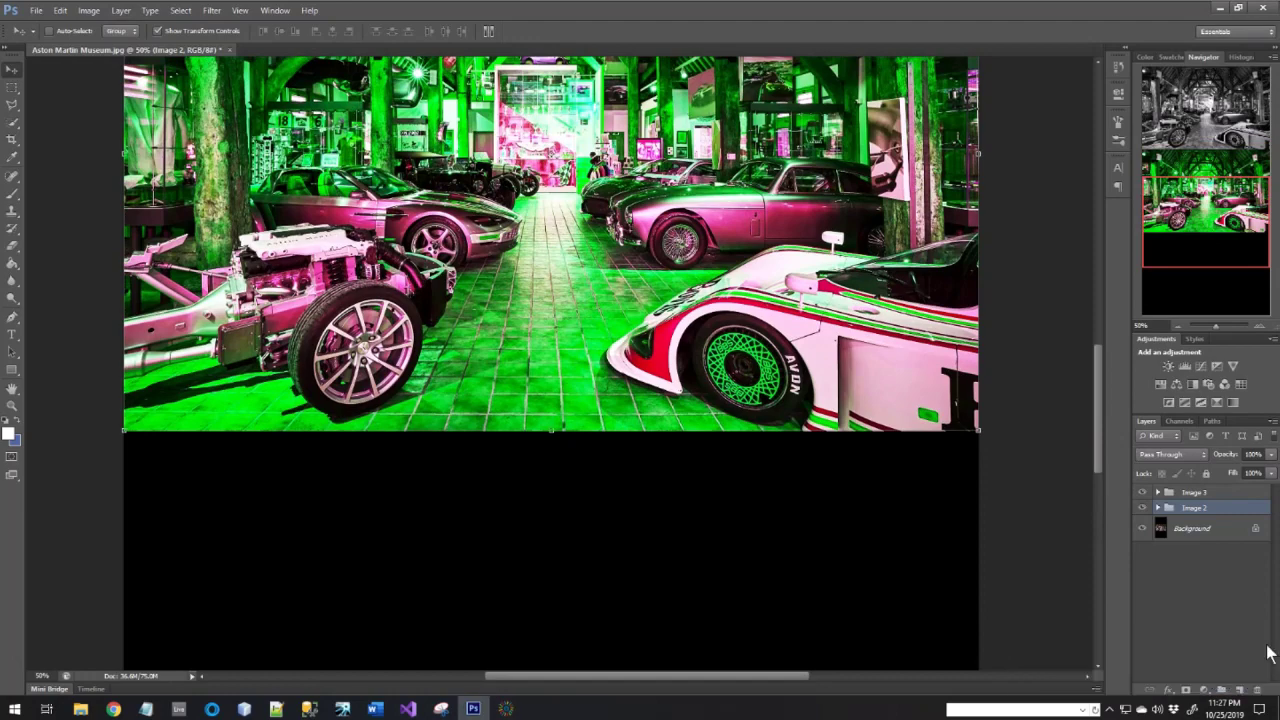
drag(633, 193, 625, 459)
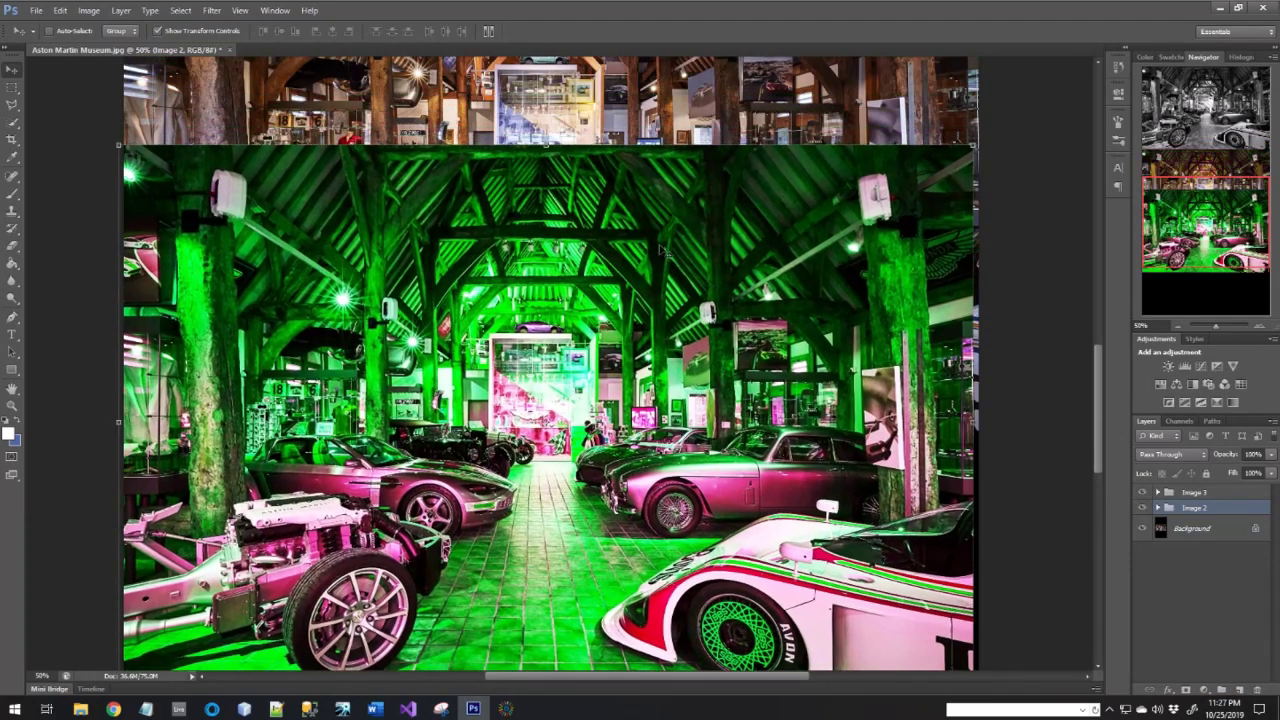
drag(662, 248, 670, 525)
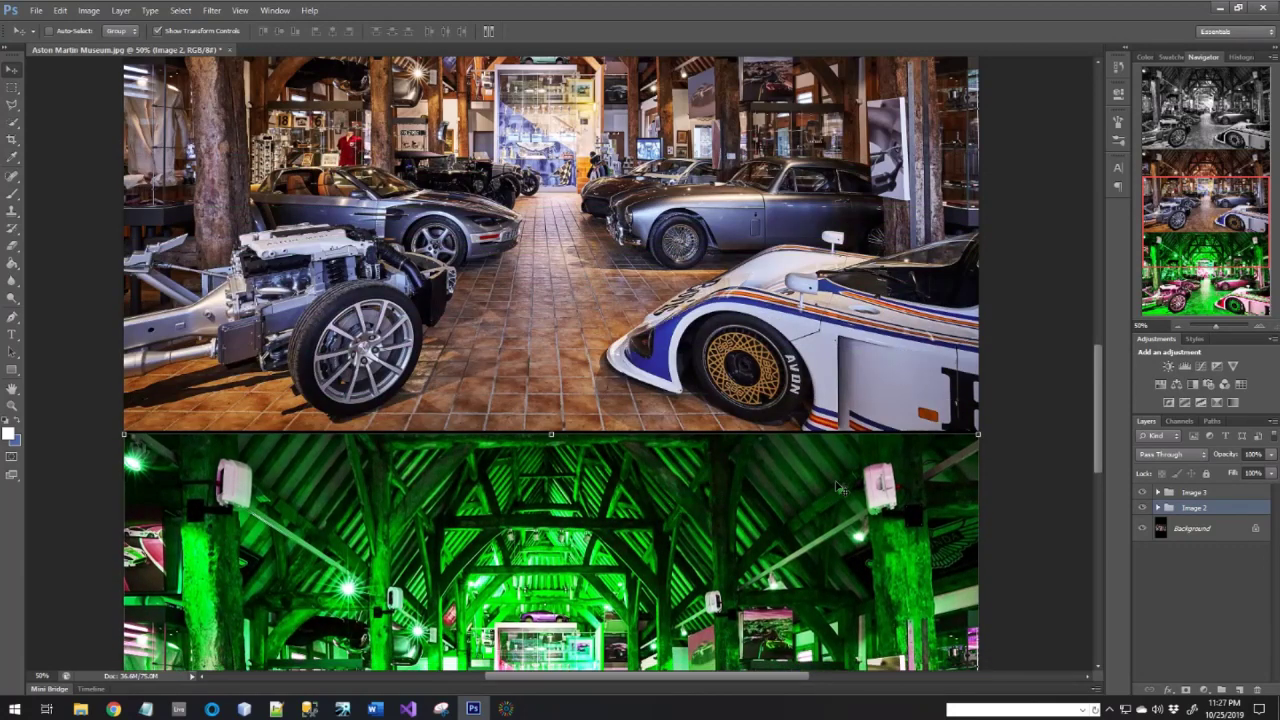
drag(1095, 392, 1120, 474)
drag(746, 342, 748, 320)
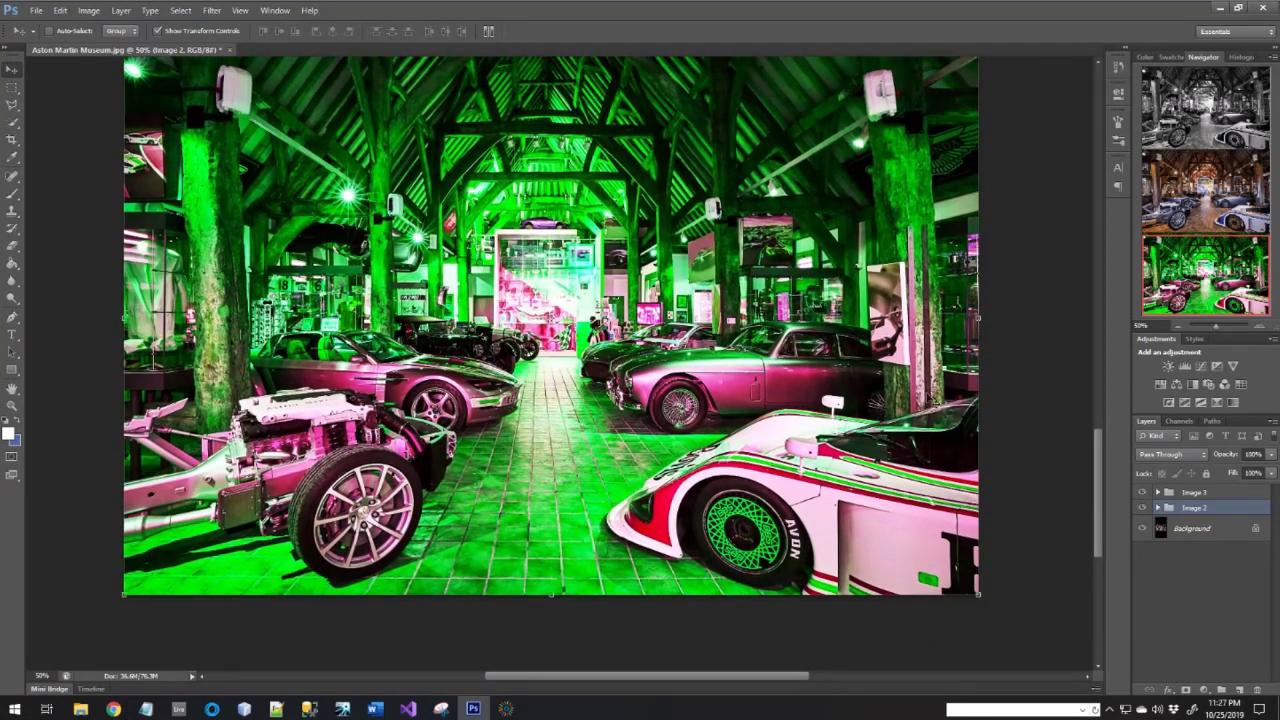
- Review the layers inside the Image 3 and Image 2 groups and collapse both groups again
scroll(1008, 447, up, 3)
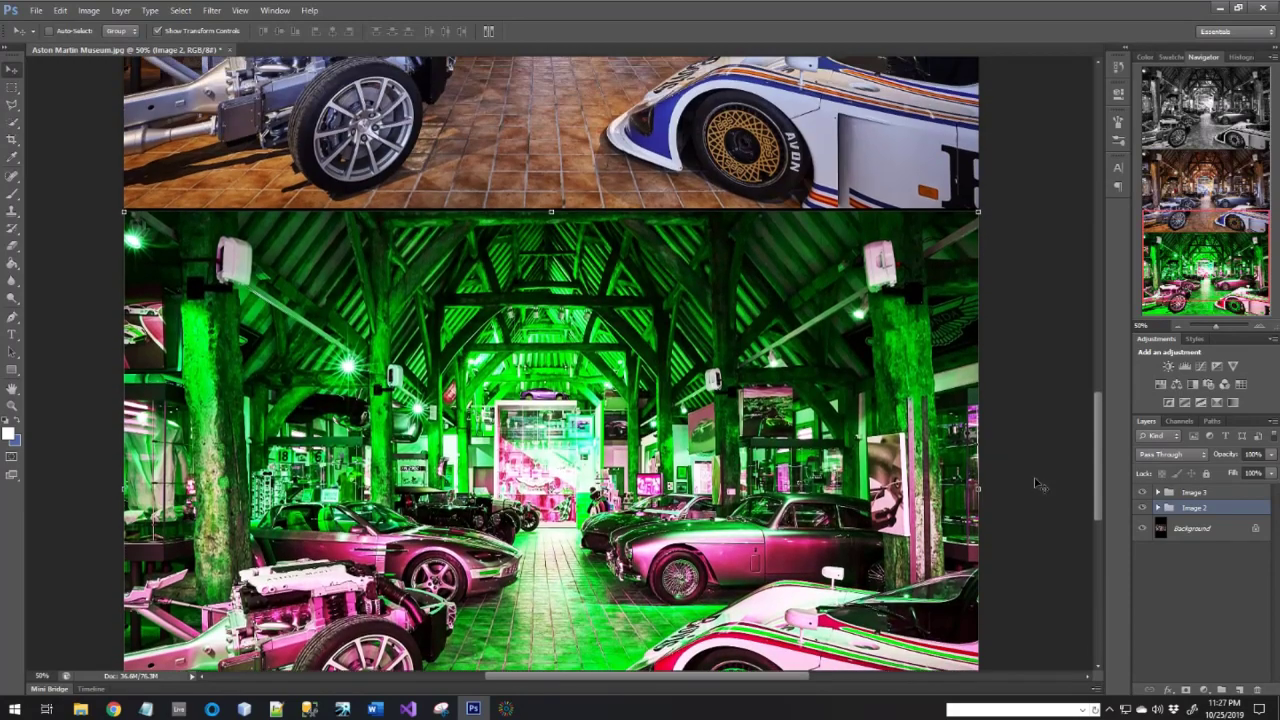
drag(1098, 465, 1102, 510)
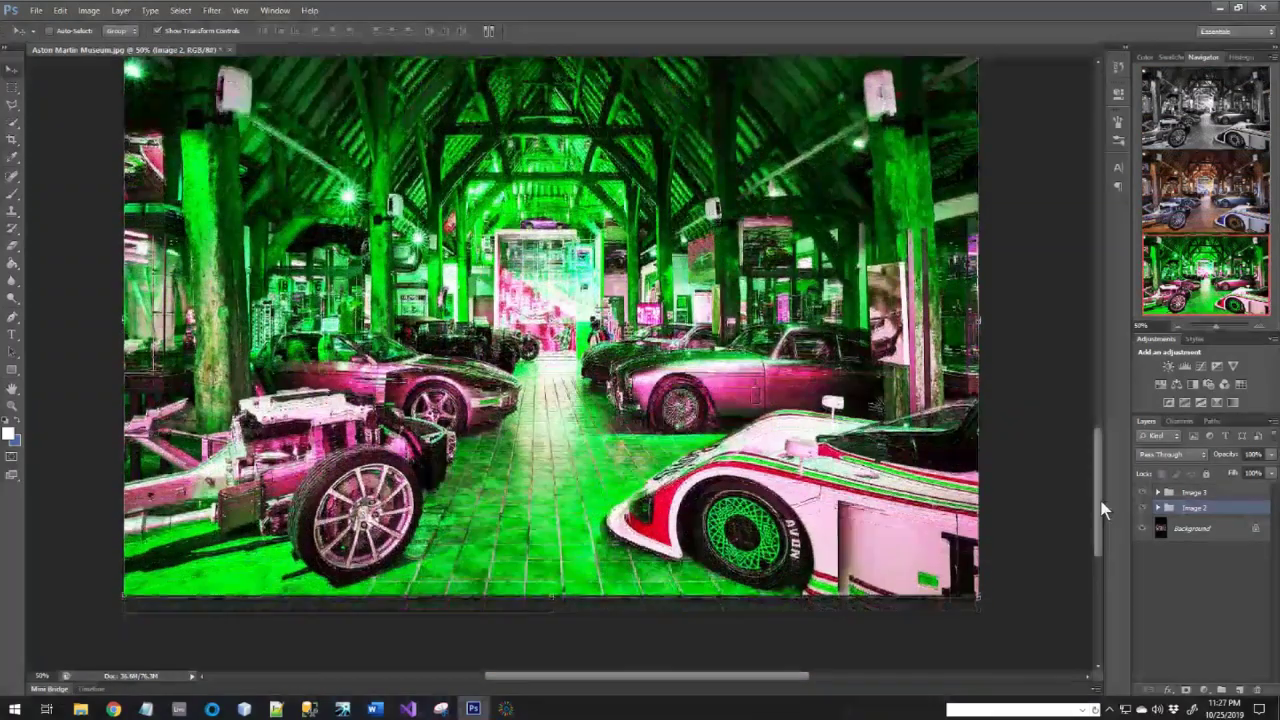
click(1157, 508)
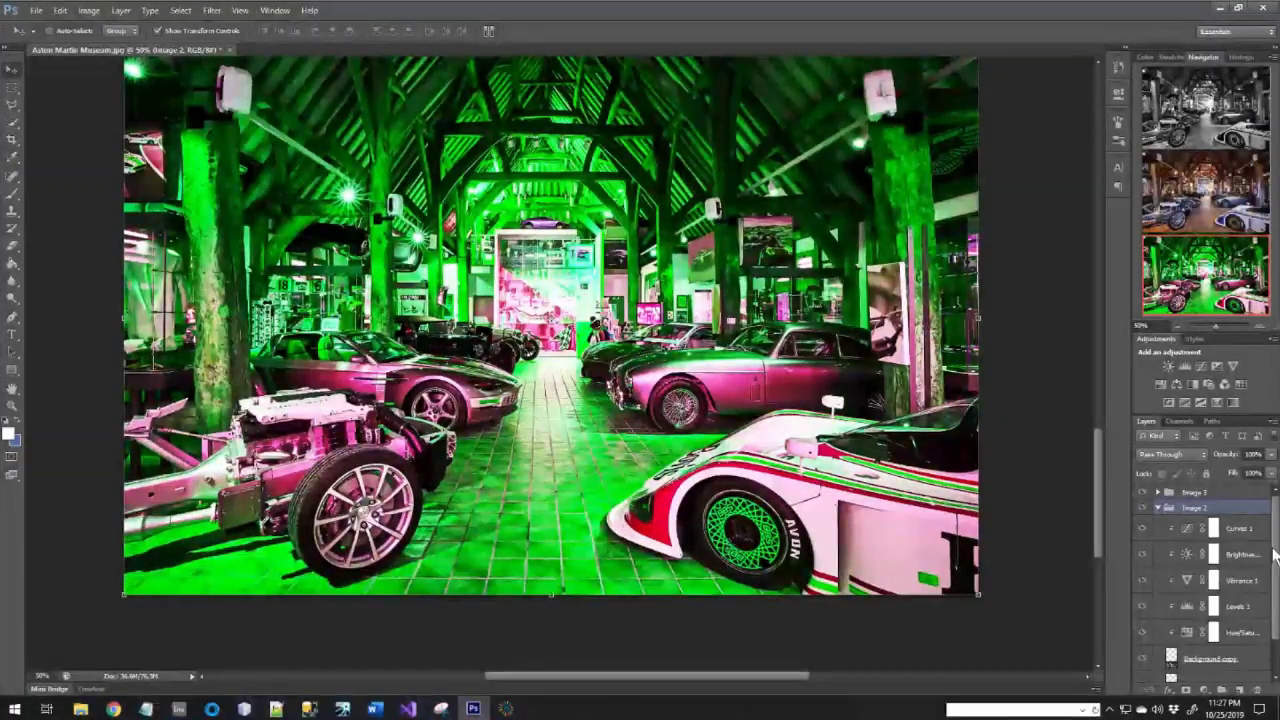
click(1156, 509)
click(1157, 493)
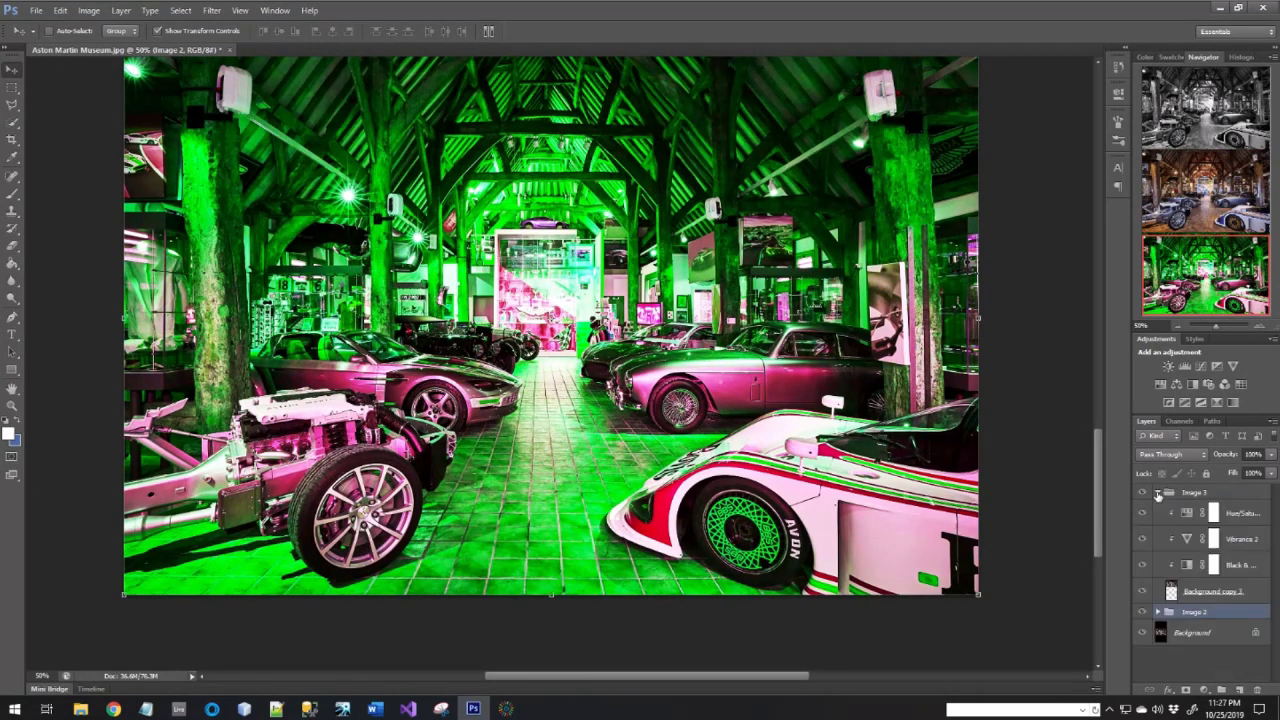
click(1159, 613)
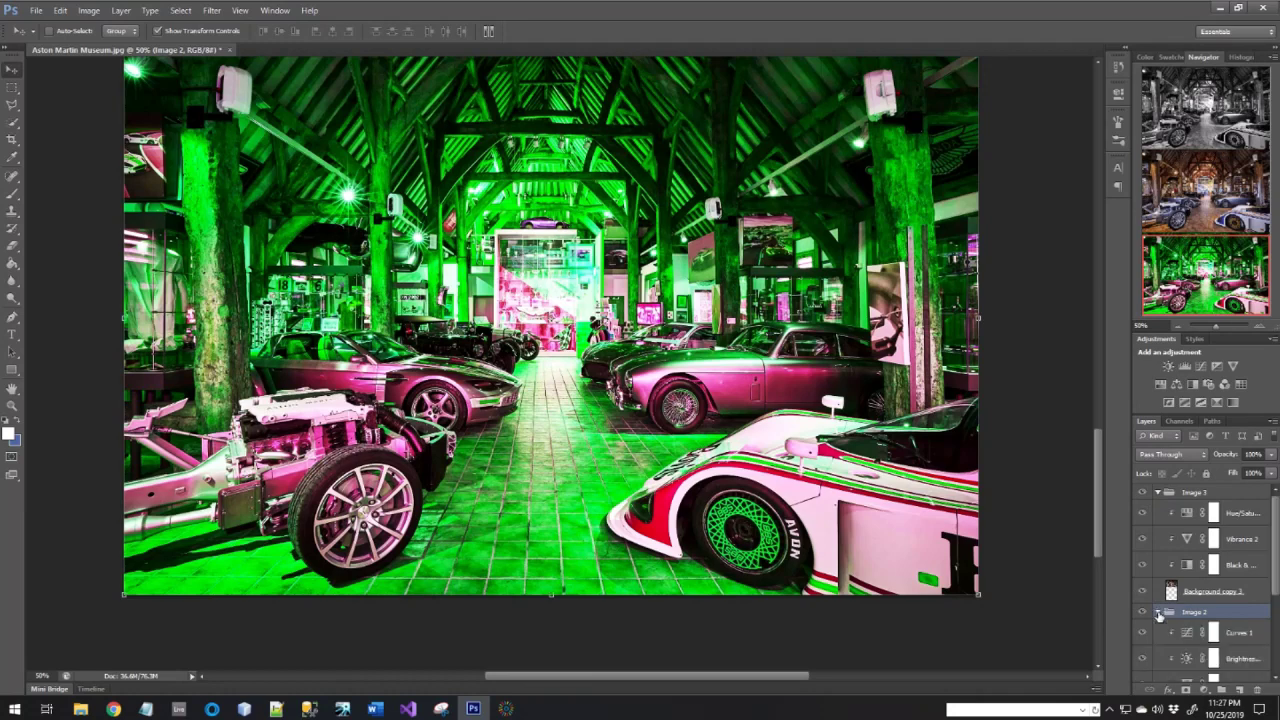
scroll(1217, 569, down, 3)
scroll(1219, 574, down, 1)
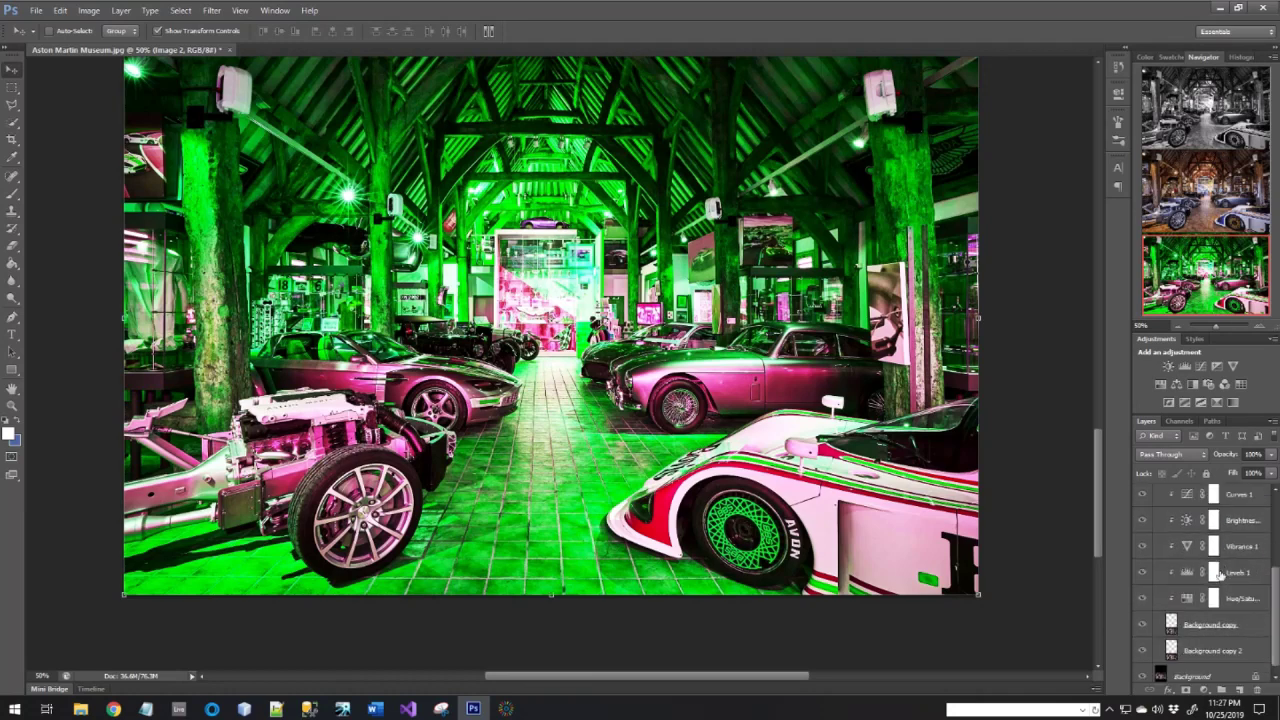
scroll(1219, 574, down, 1)
scroll(1219, 576, up, 5)
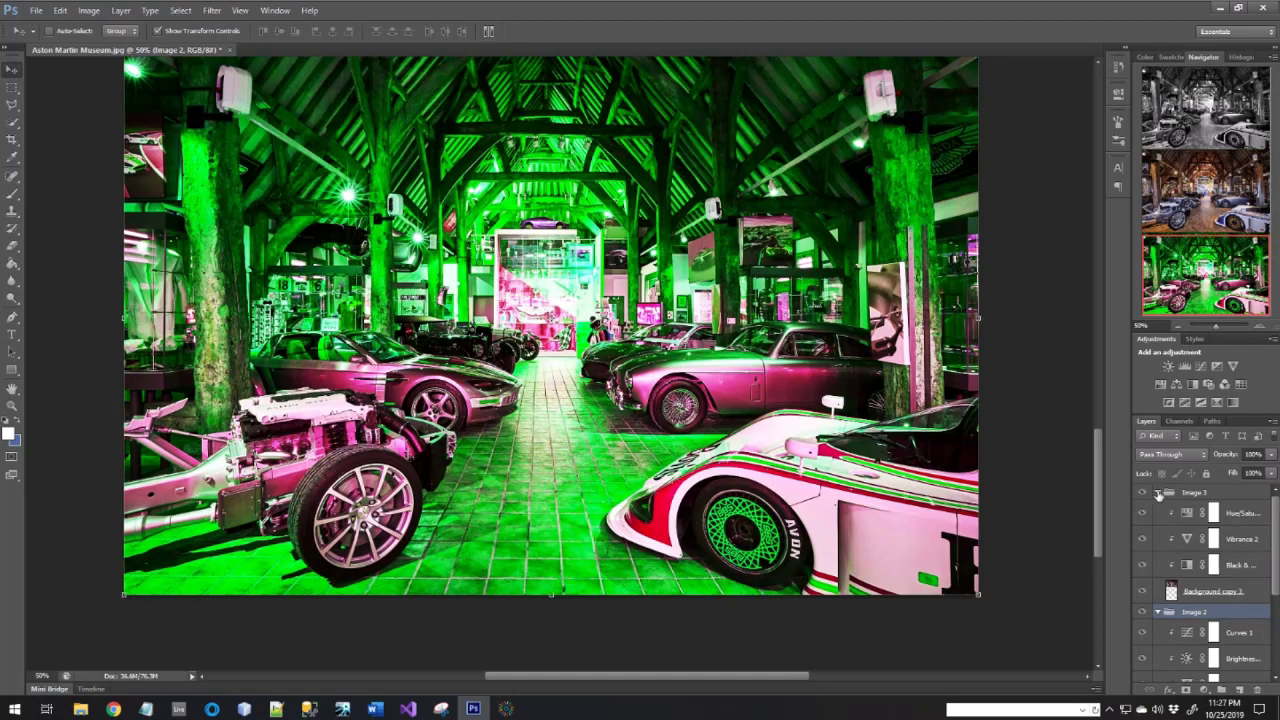
click(1158, 494)
click(1159, 509)
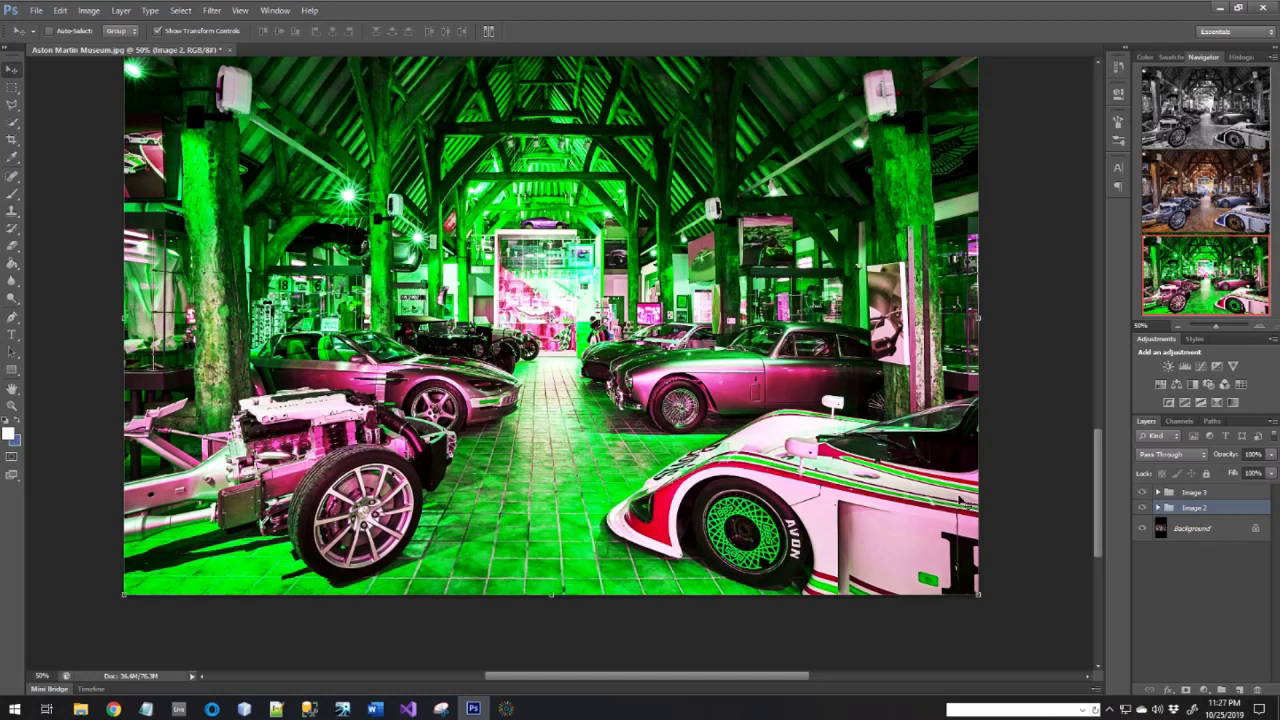
- Add a Photo Filter adjustment layer at the top of the Image 2 group and set it to Cooling Filter (LBB)
scroll(962, 502, up, 2)
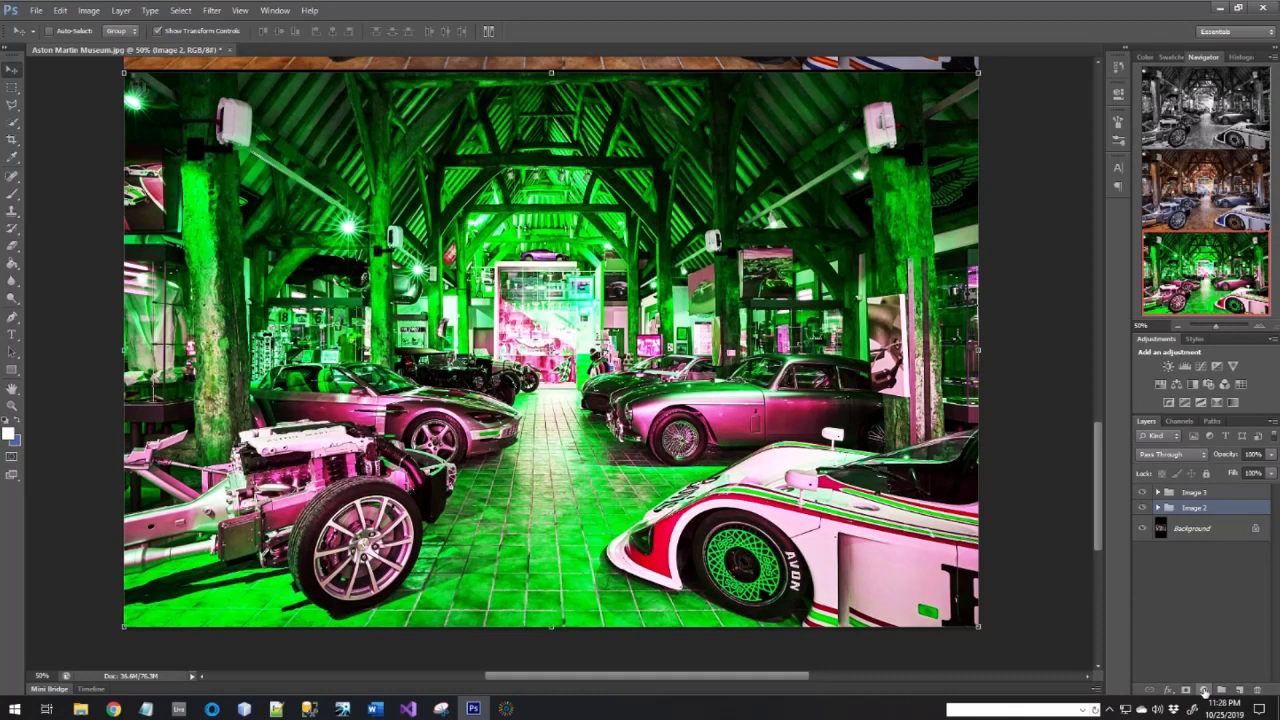
click(1158, 508)
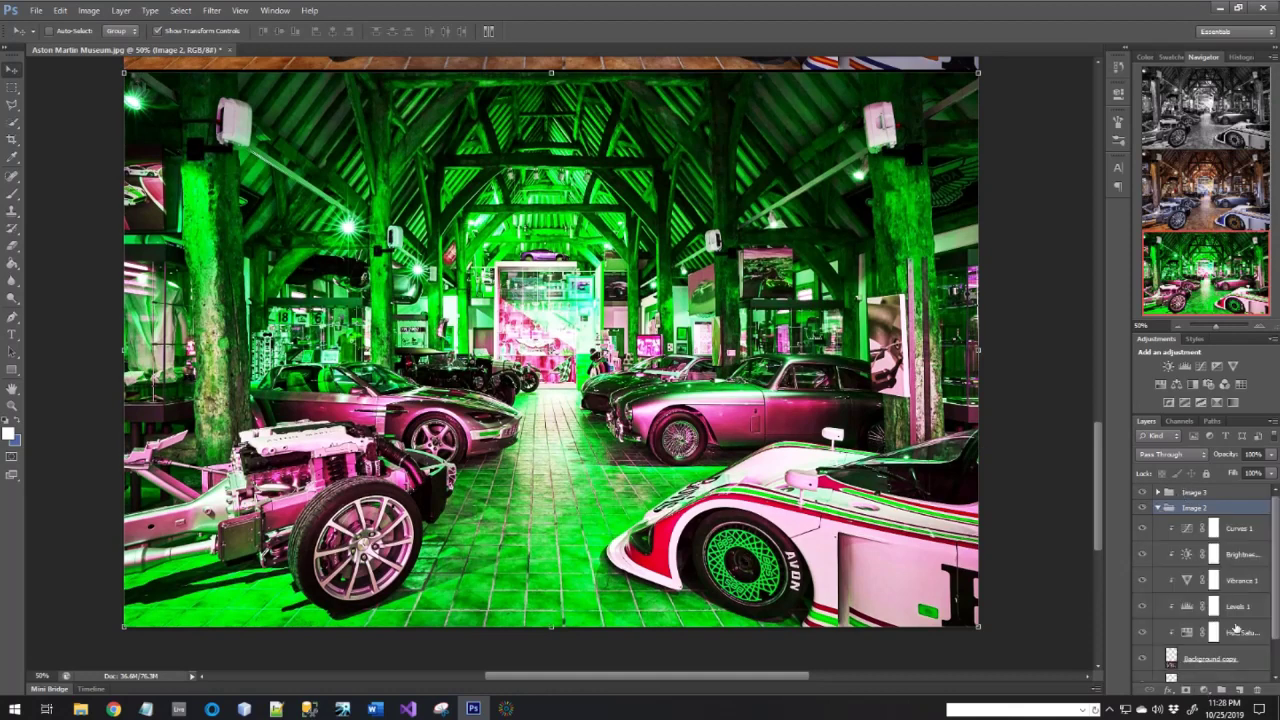
scroll(1237, 628, down, 2)
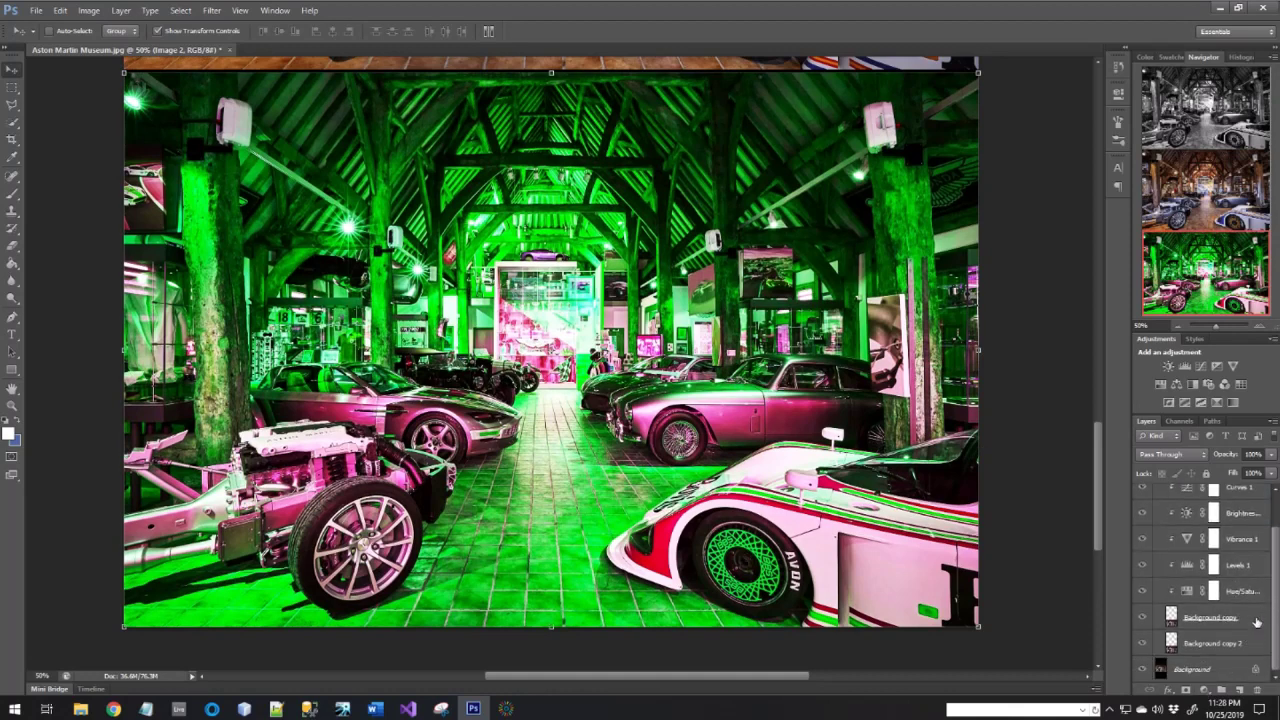
scroll(1257, 621, up, 2)
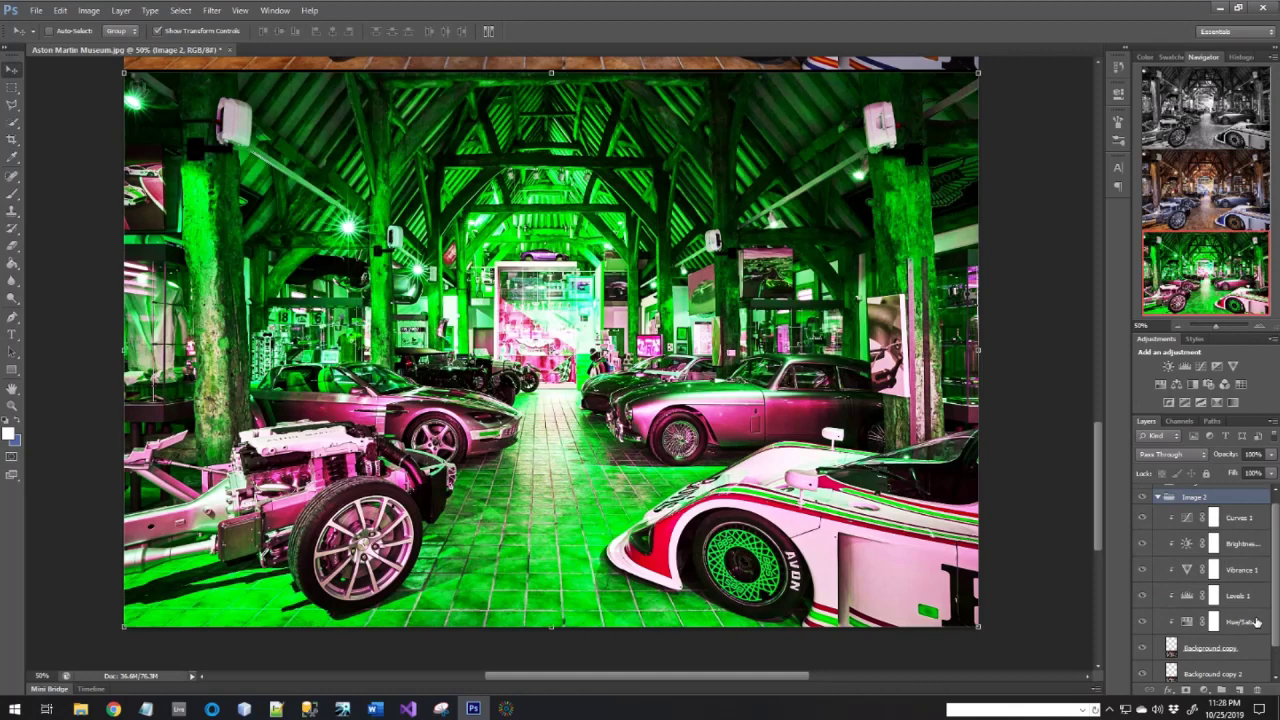
click(1206, 692)
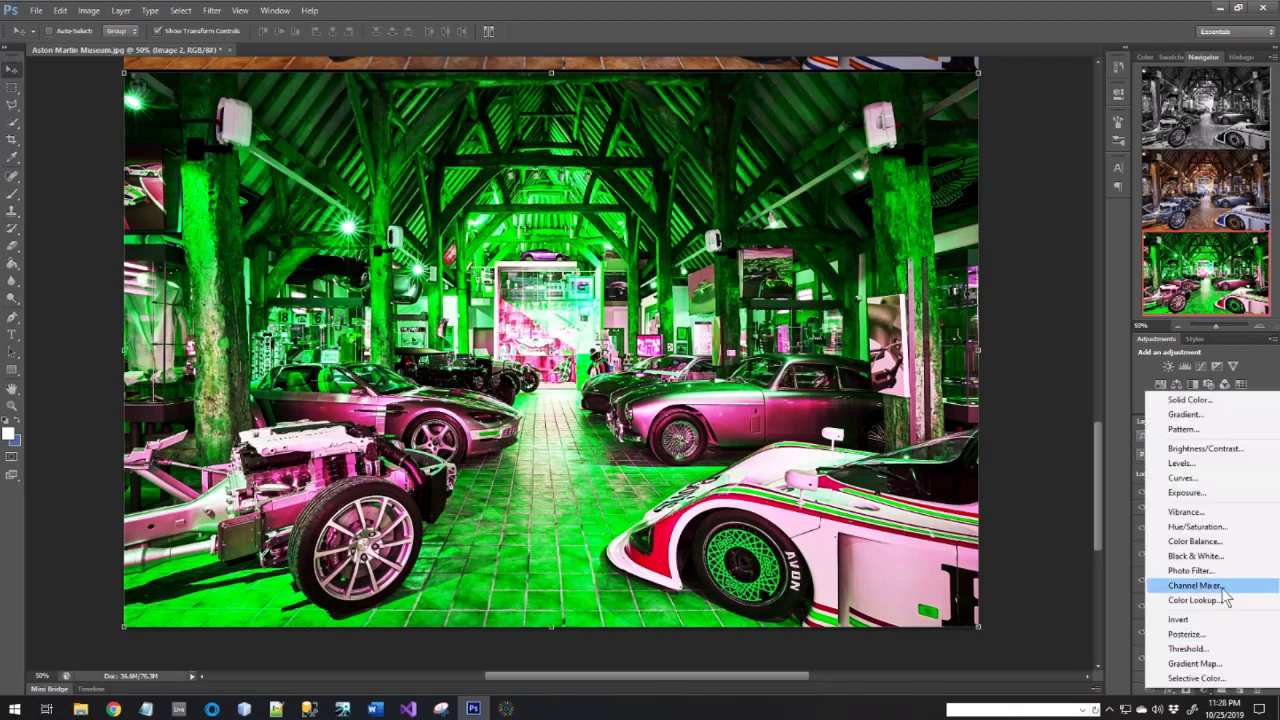
click(1190, 570)
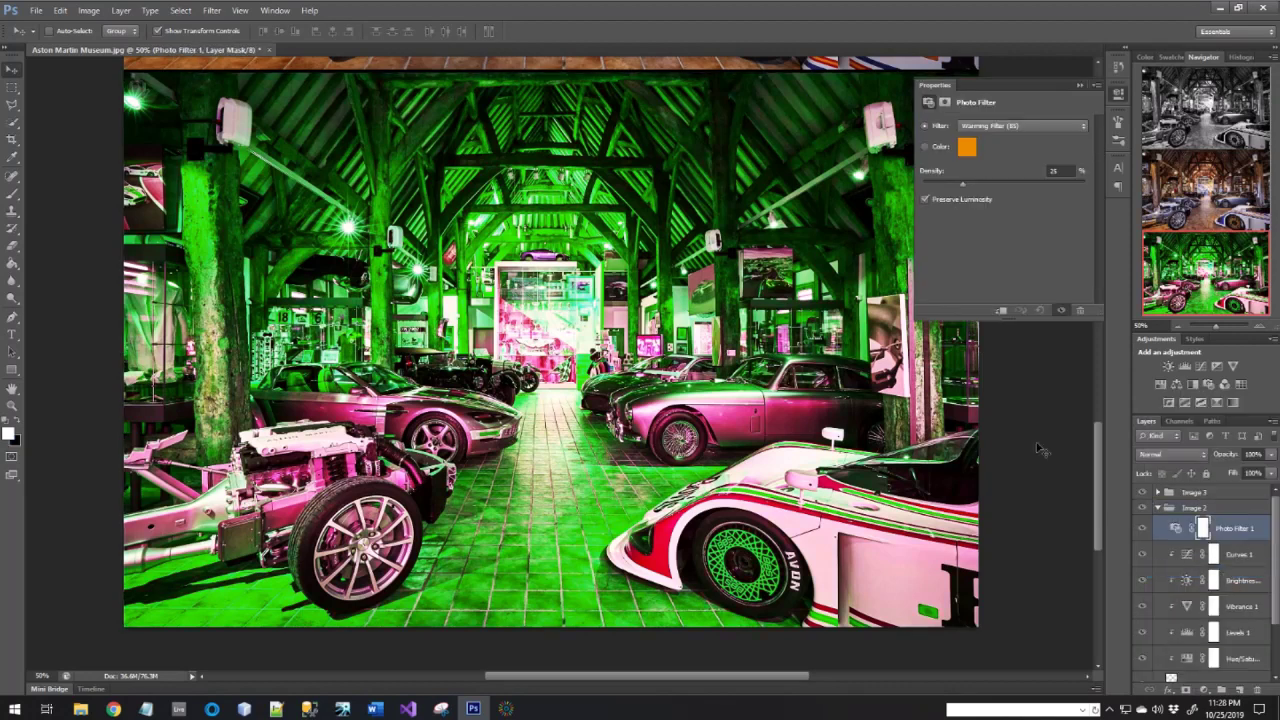
click(991, 124)
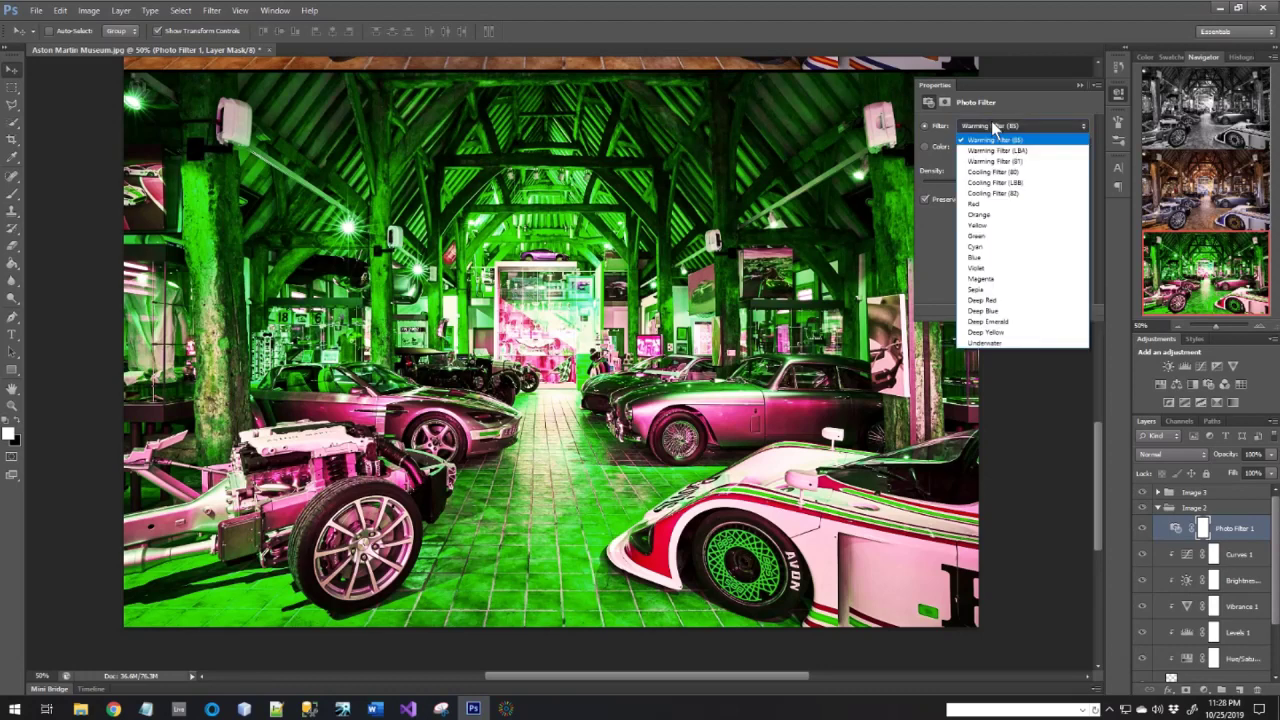
click(993, 183)
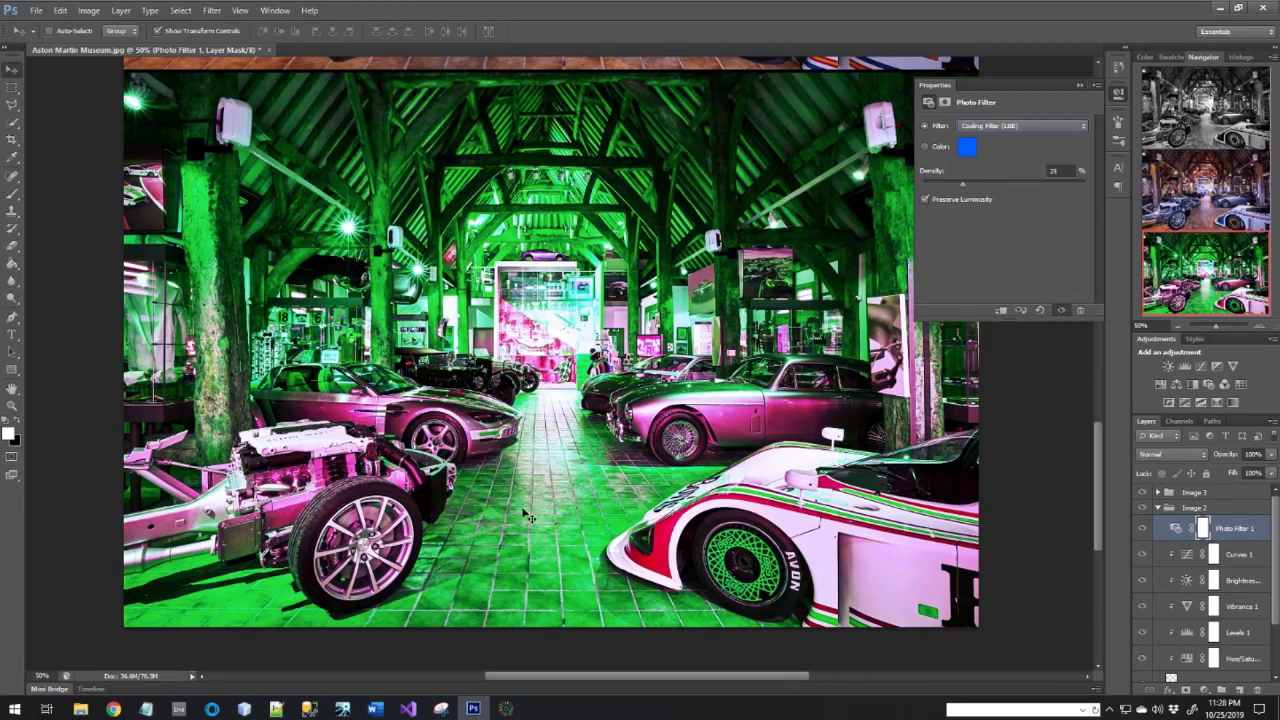
- Compare Warming Filter (85) and Warming Filter (81) with Cooling Filter (LBB) on the Photo Filter layer, ending on the cooling filter
click(1015, 126)
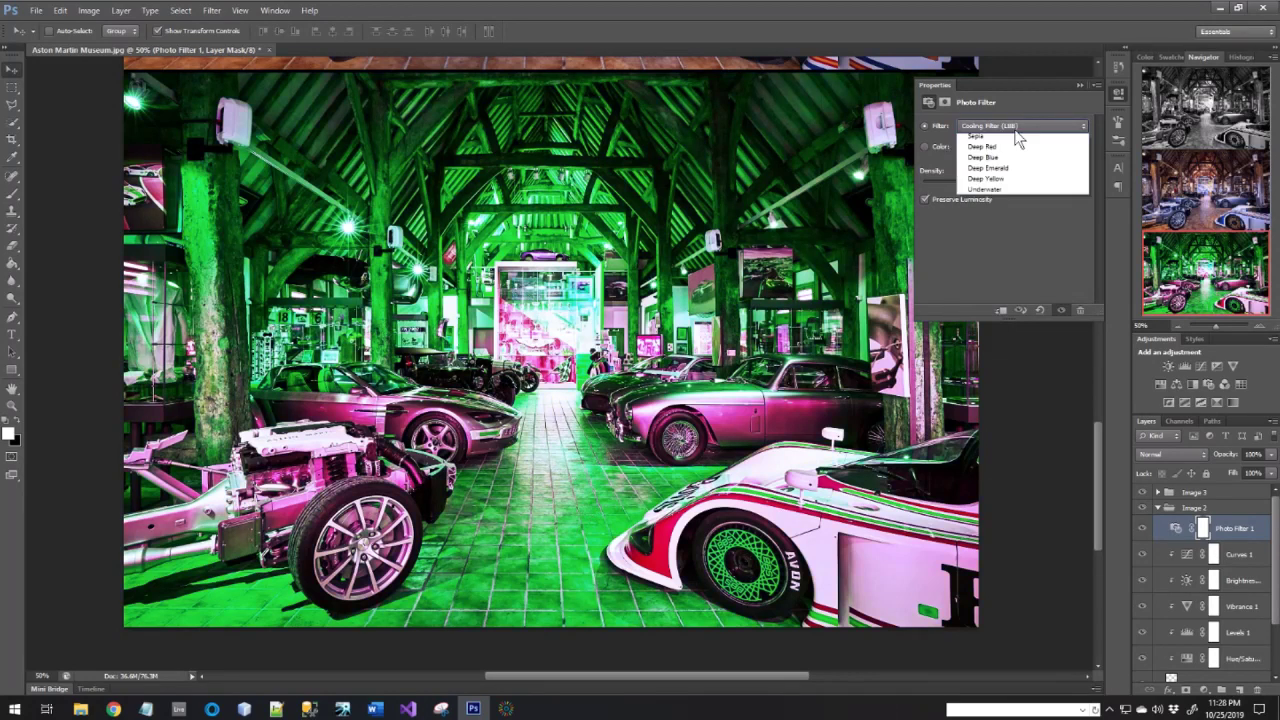
click(1014, 141)
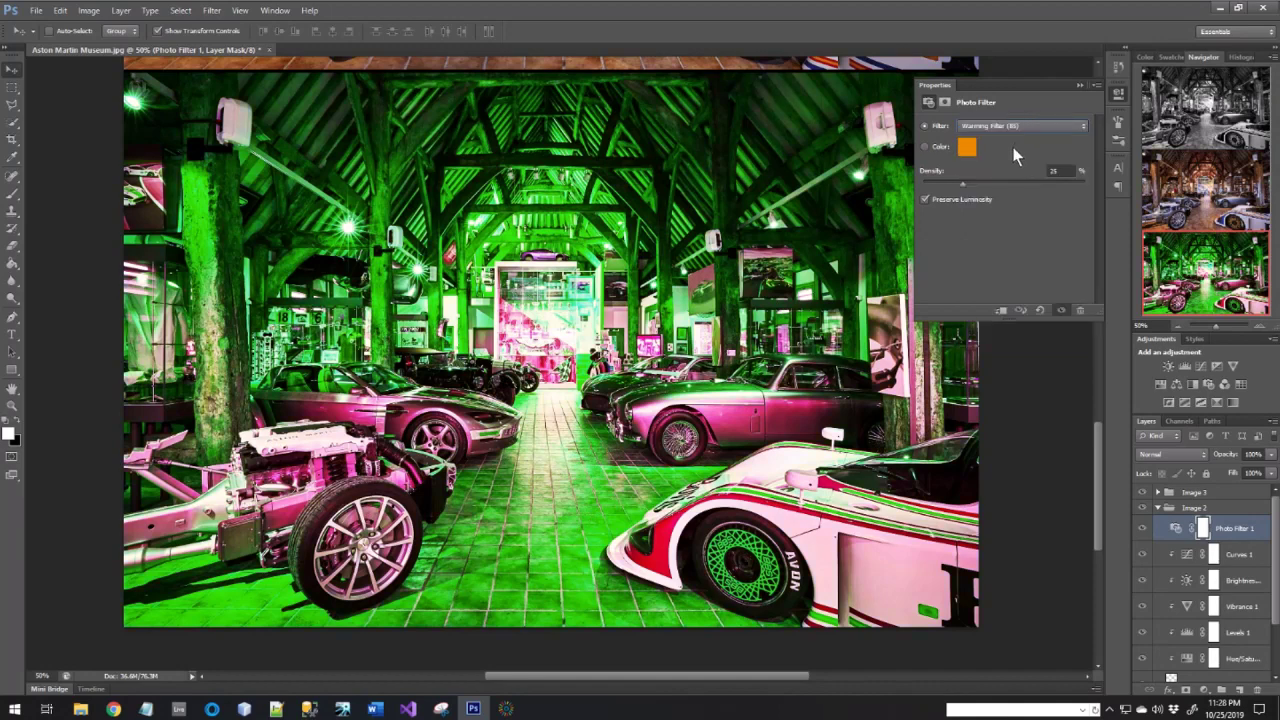
click(1013, 128)
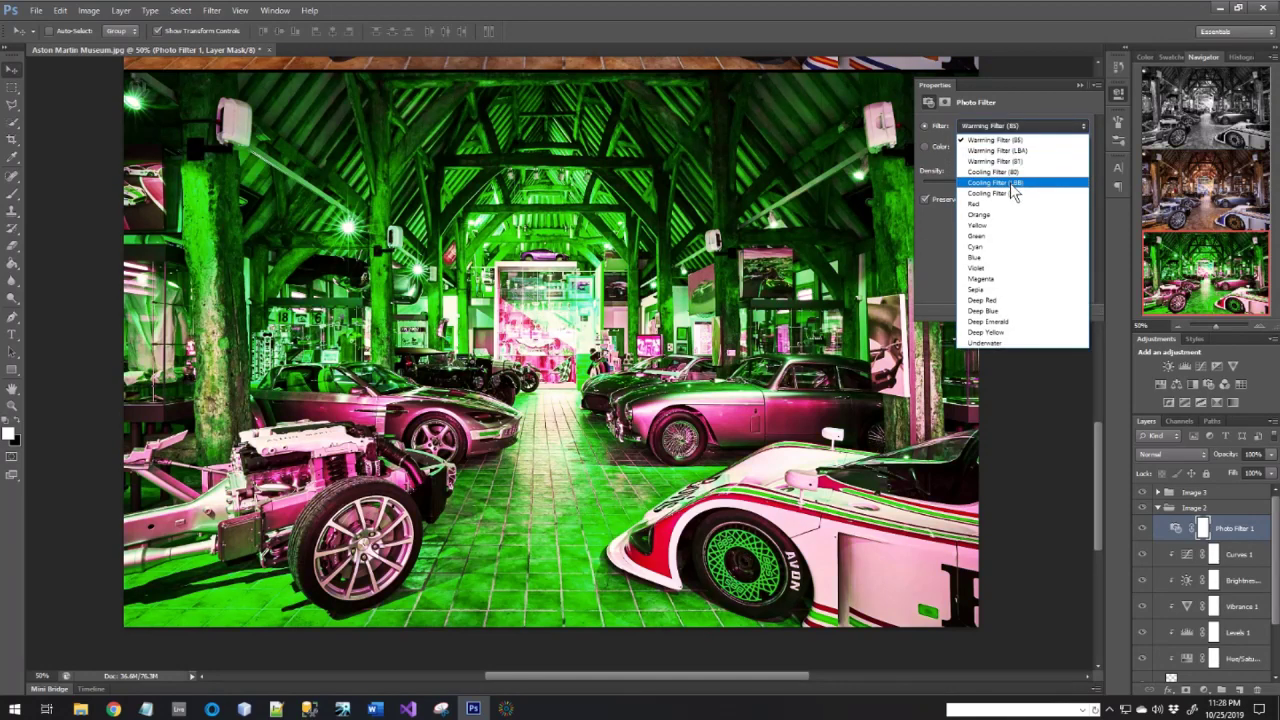
click(1012, 183)
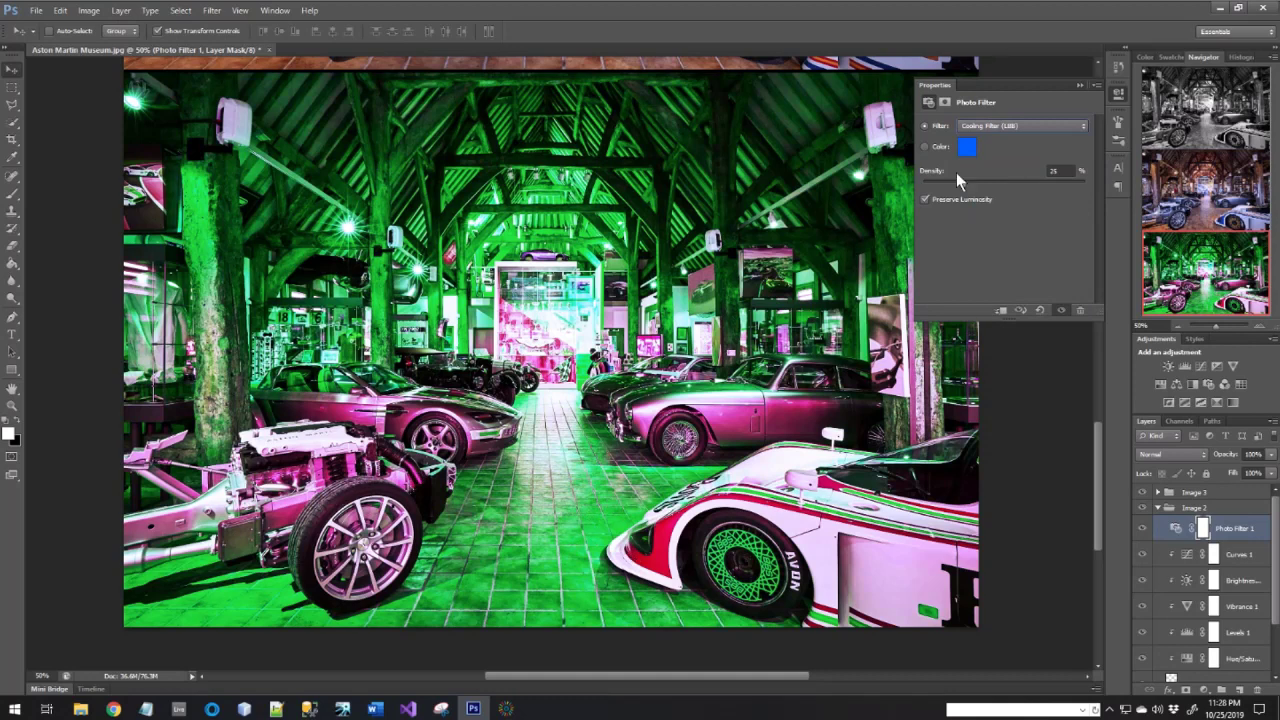
click(1016, 124)
click(998, 163)
click(1010, 127)
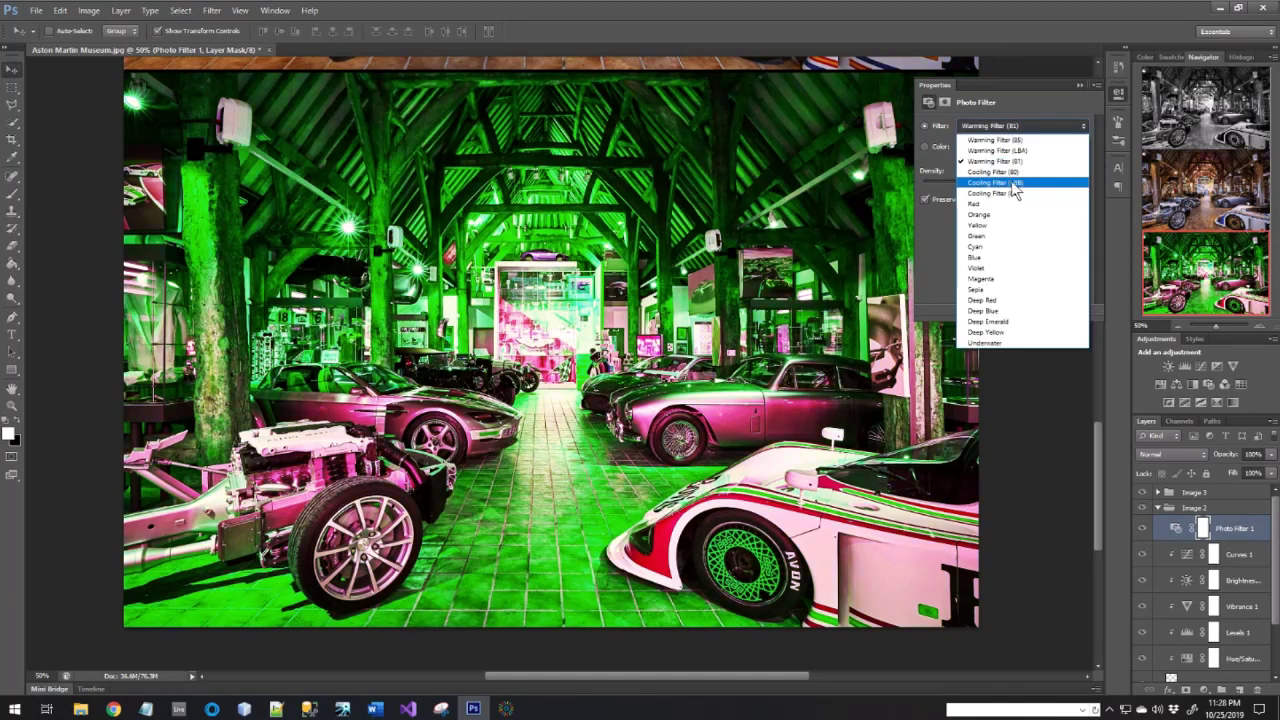
click(1012, 183)
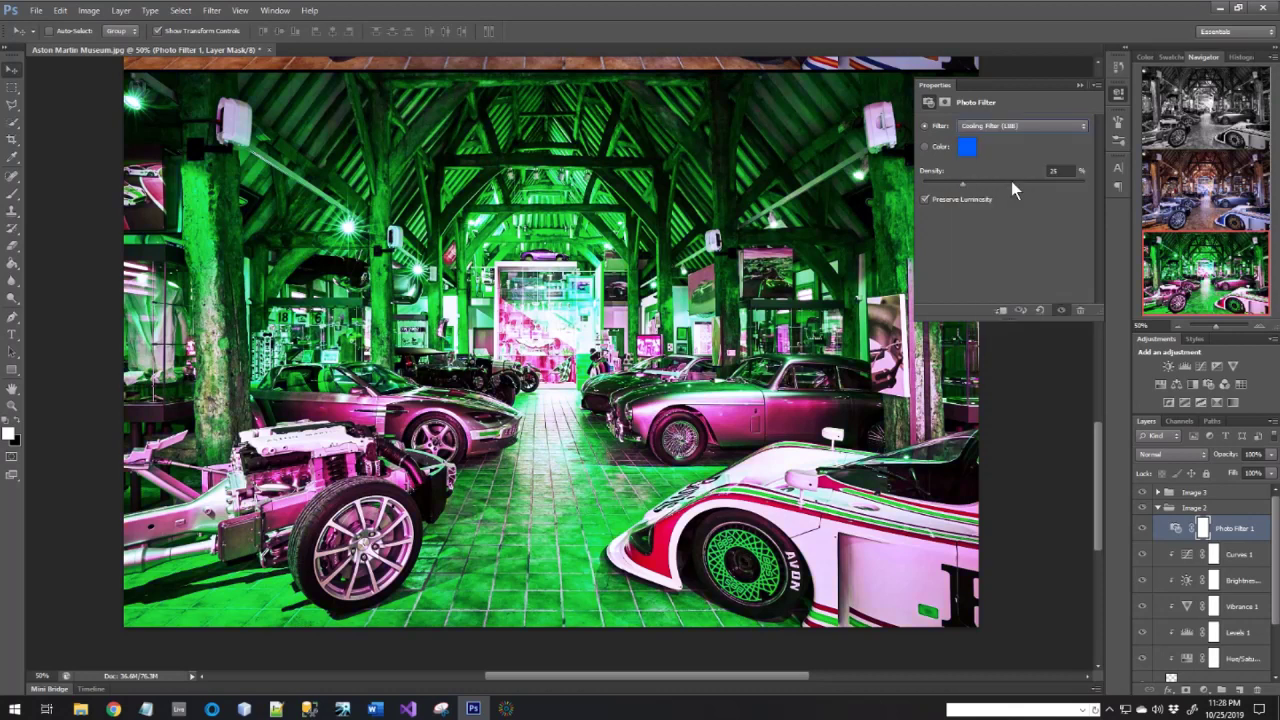
- Close the Photo Filter settings, collapse the Image 2 group and inspect the three stacked images up to the black-and-white version
click(1079, 86)
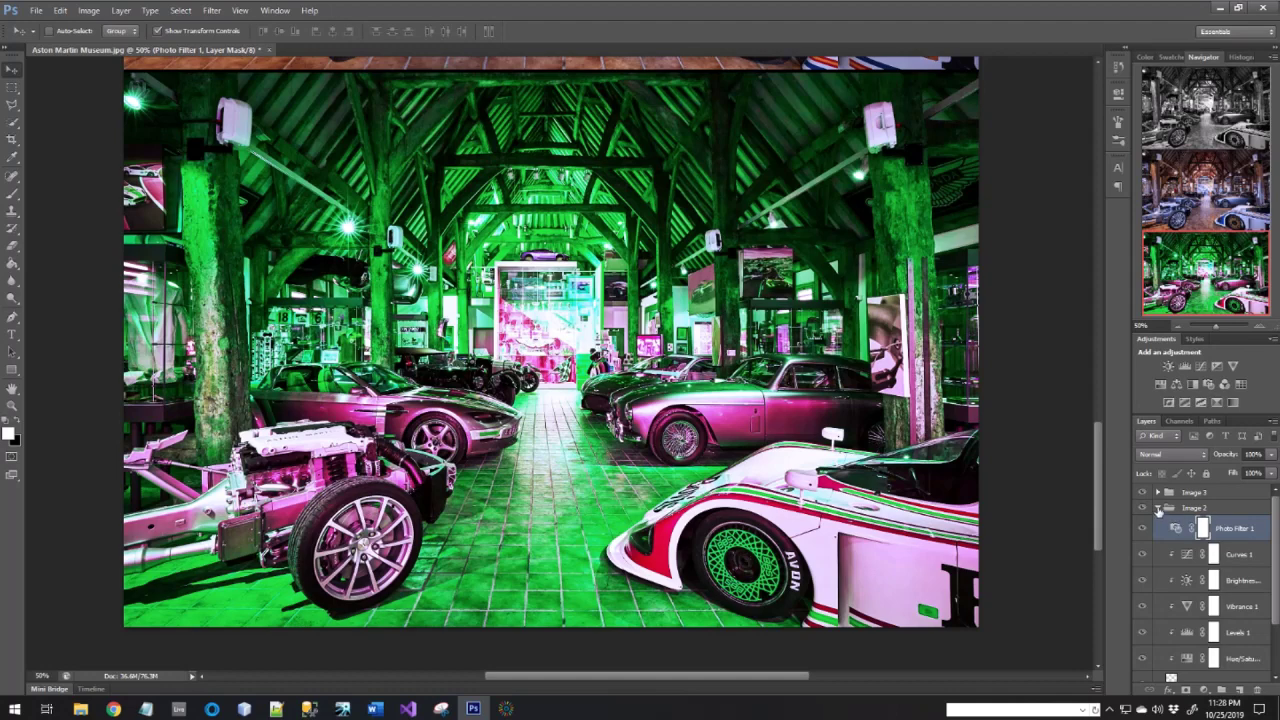
click(1158, 509)
scroll(1066, 478, up, 3)
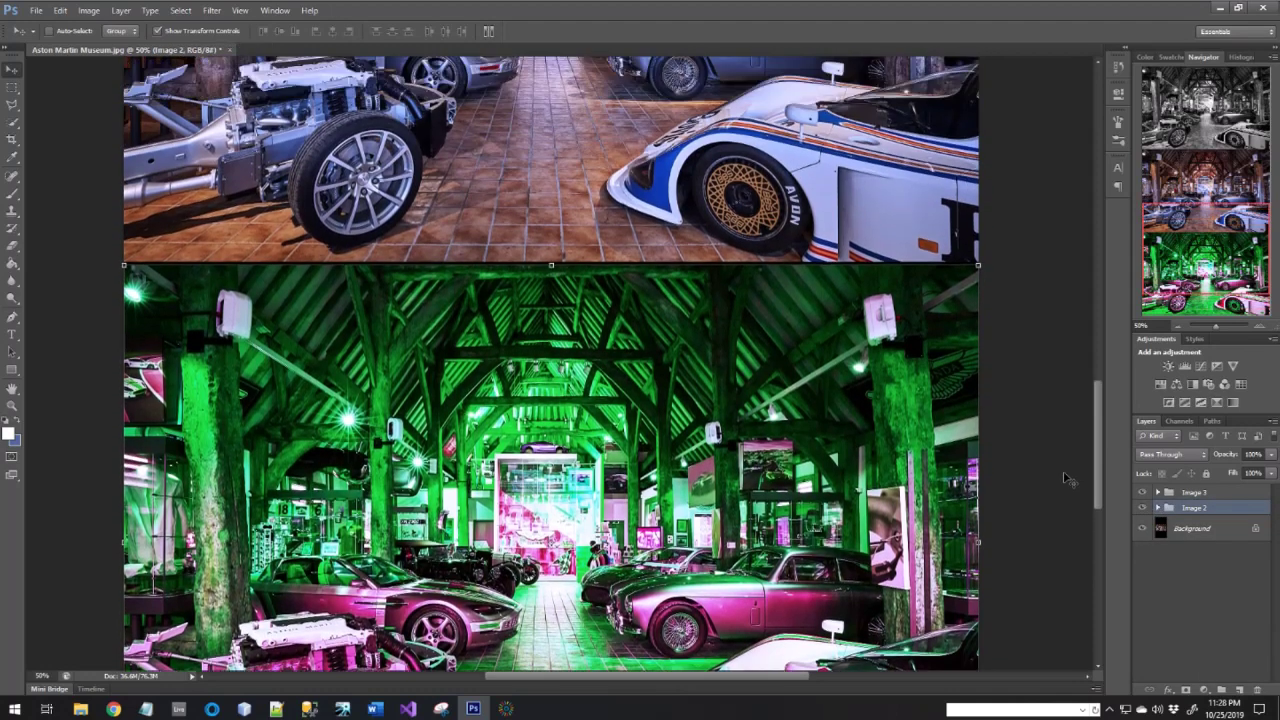
scroll(1066, 478, up, 4)
scroll(633, 301, up, 1)
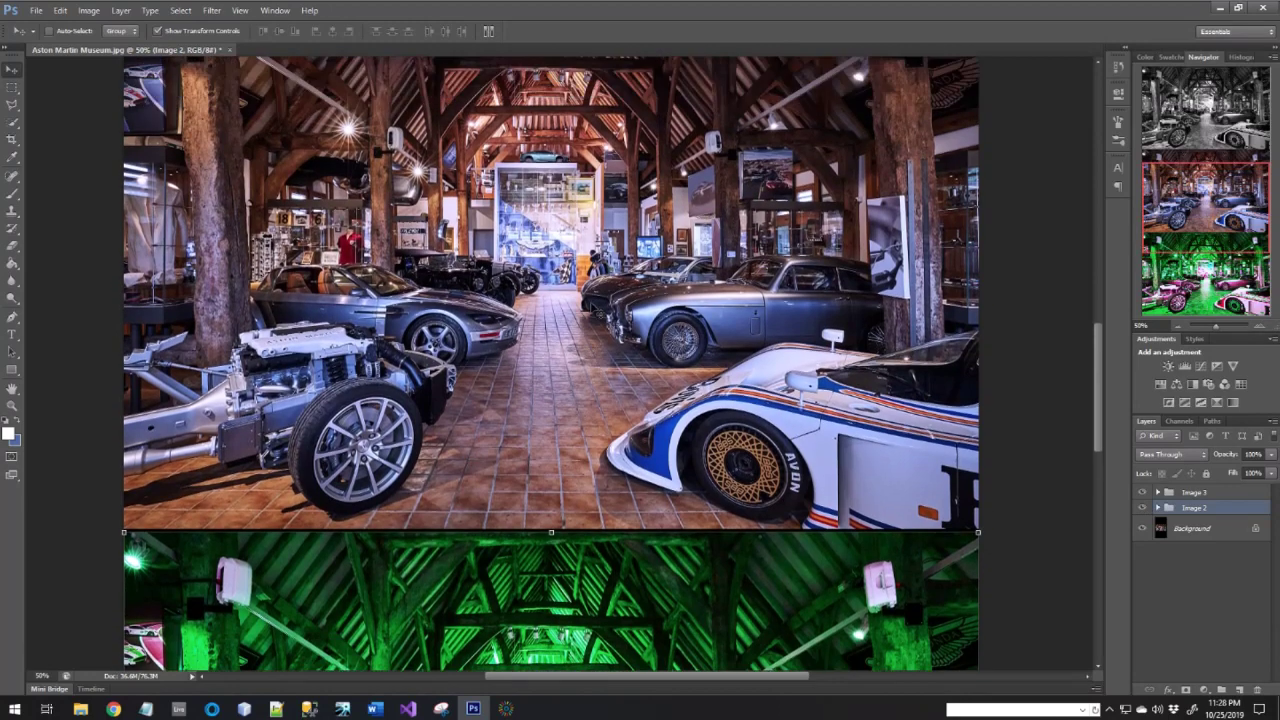
scroll(551, 364, up, 6)
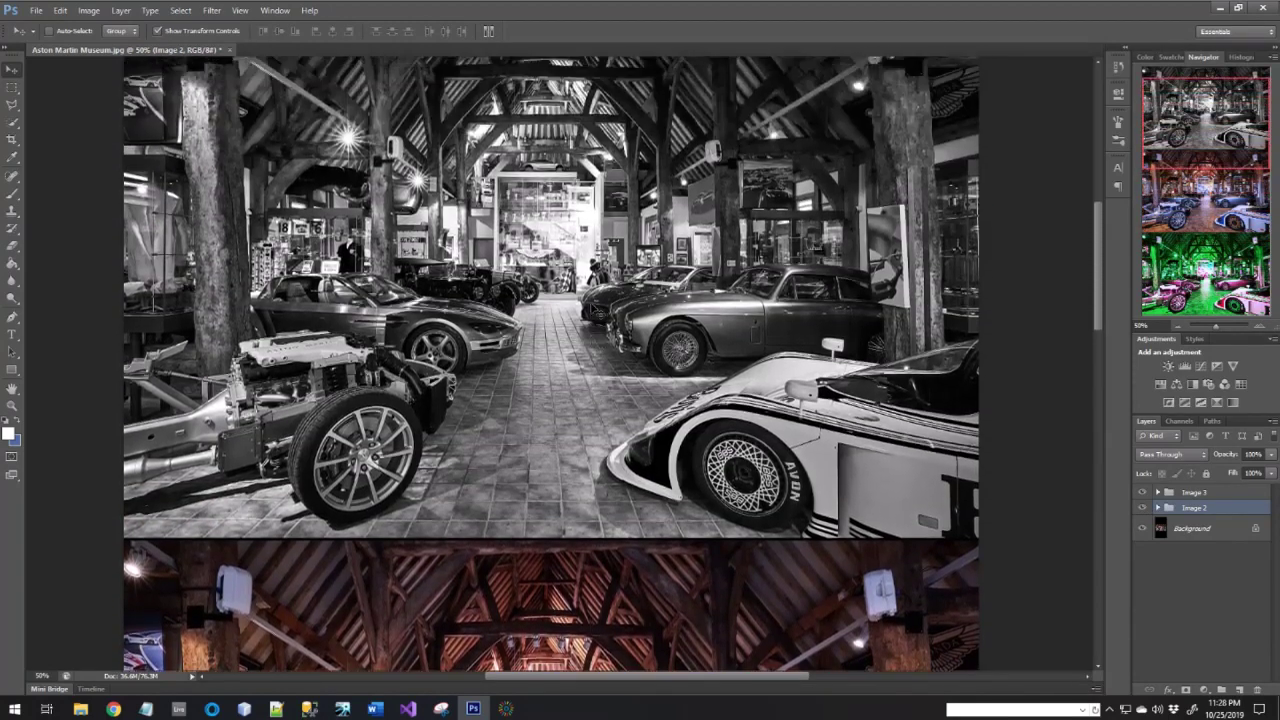
scroll(596, 312, up, 2)
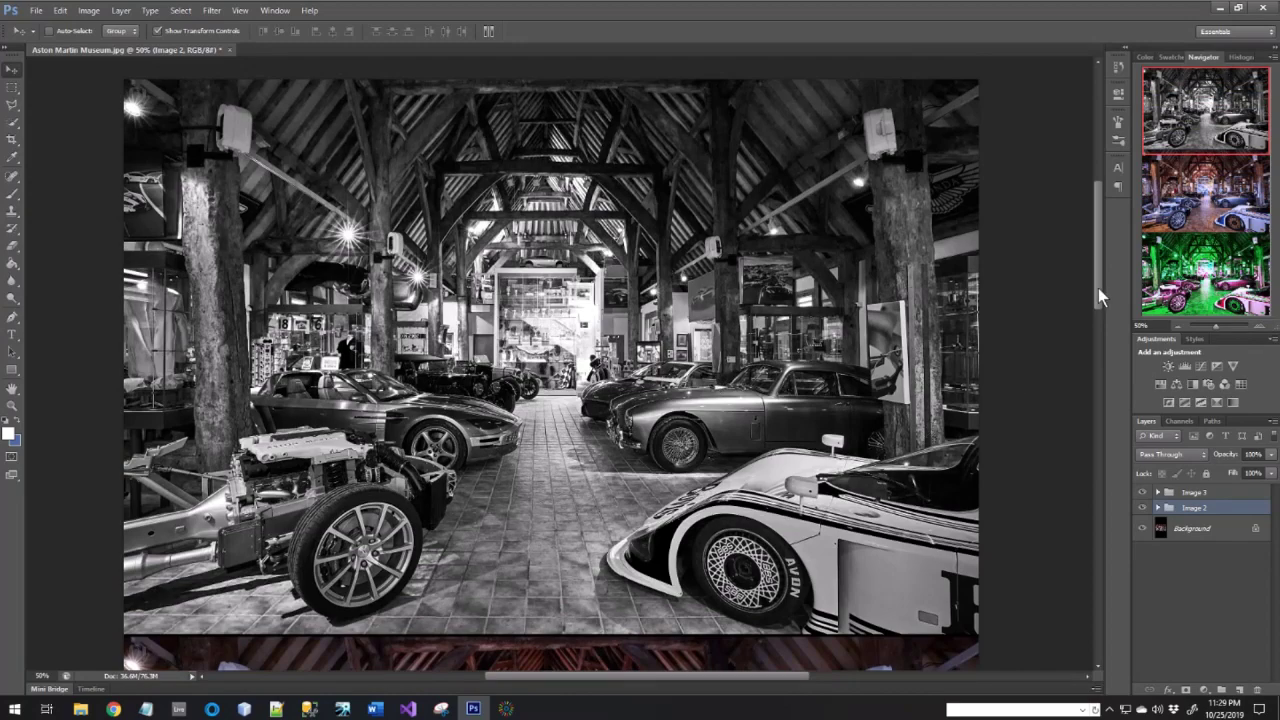
mouse_move(1098, 288)
mouse_down()
mouse_move(1097, 419)
mouse_move(1111, 286)
mouse_up()
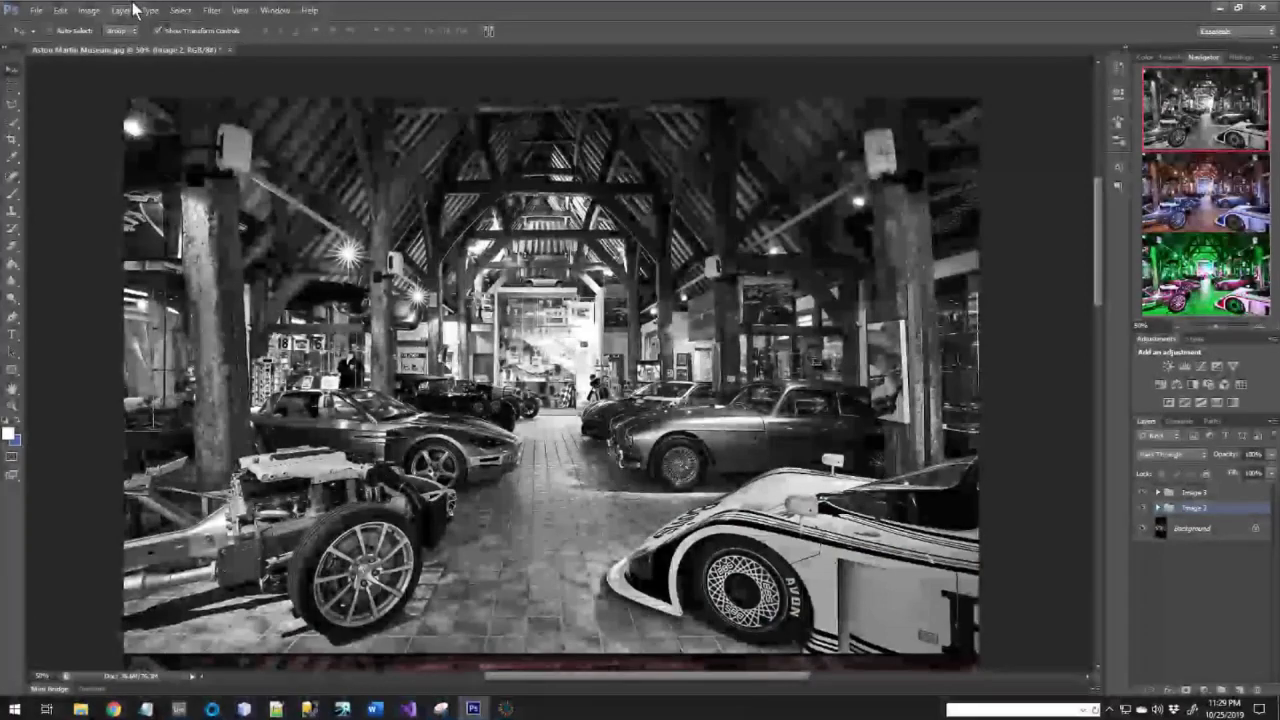
click(36, 11)
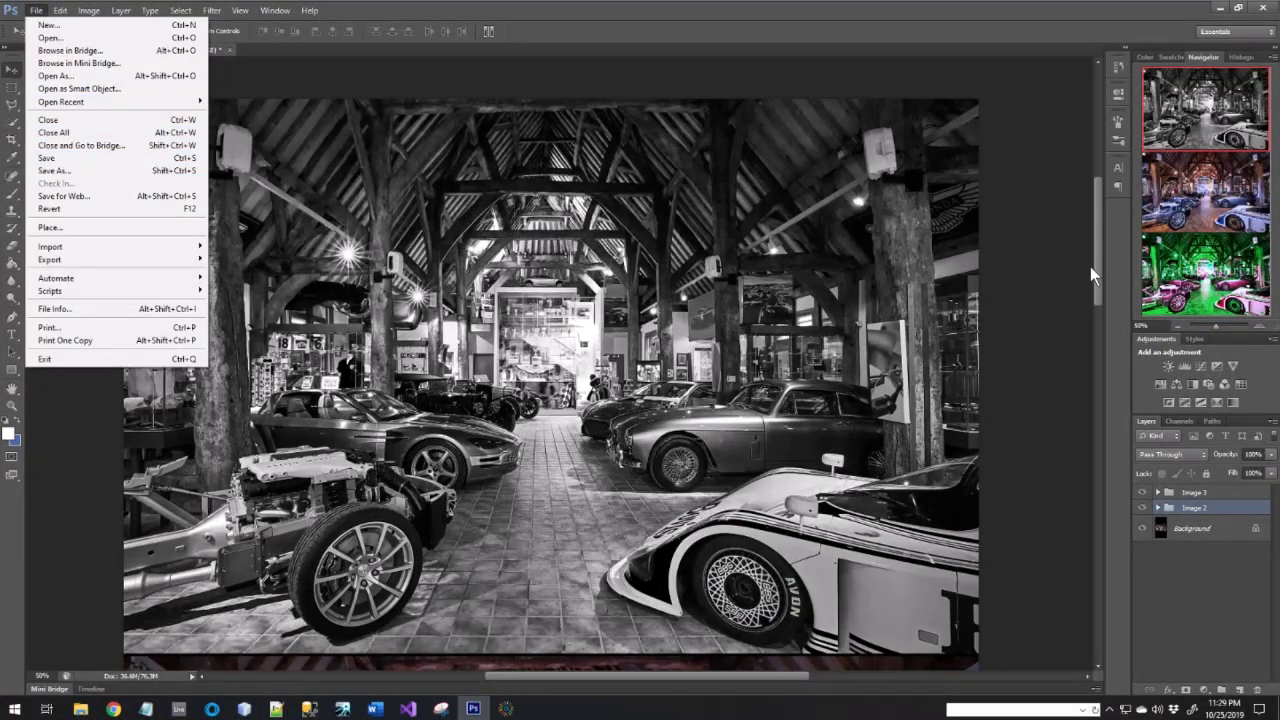
drag(1090, 266, 1112, 300)
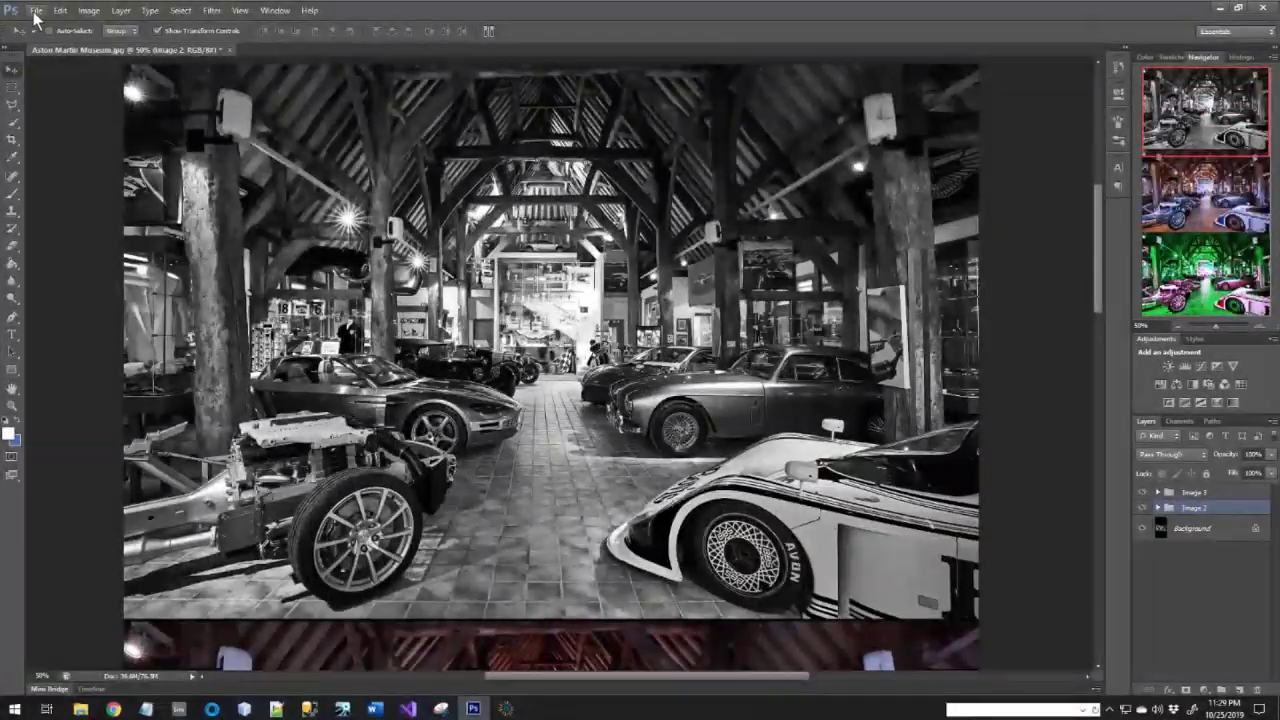
- Save the stacked image as a JPEG named Challenge 4 in the Challenge Lesson 4 folder, at maximum quality 12 with Baseline ("Standard") format
click(36, 11)
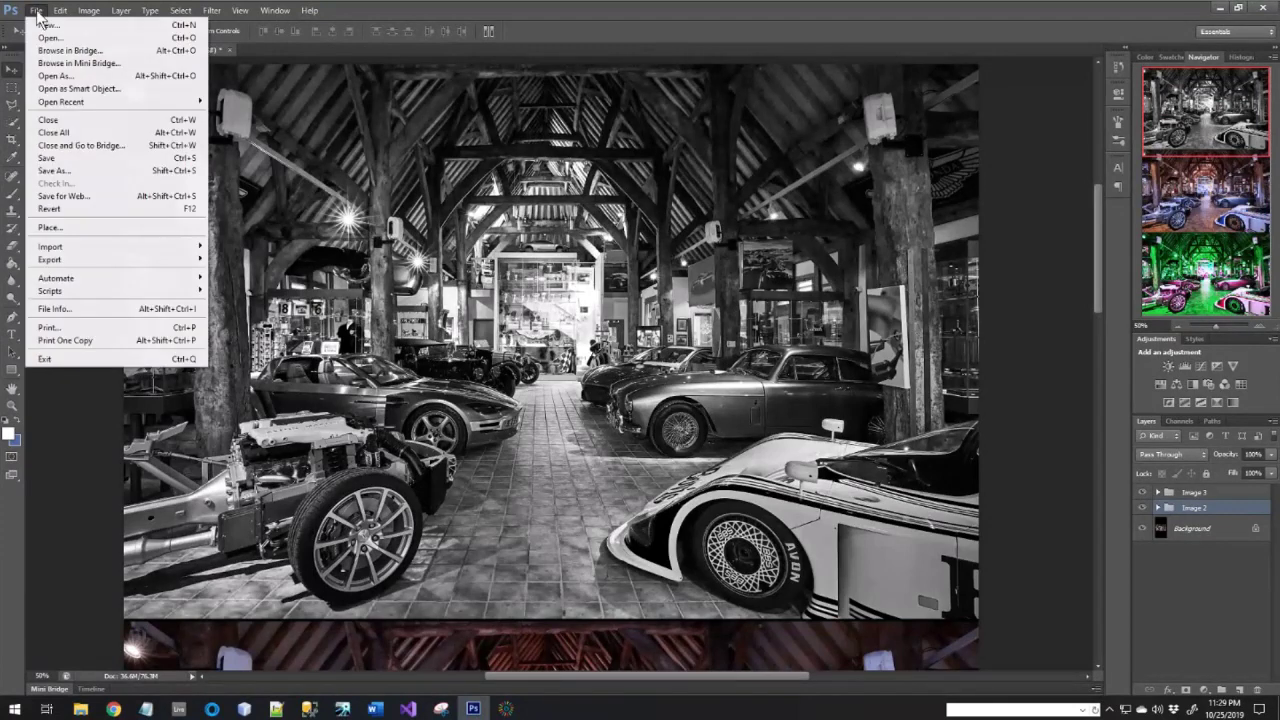
click(74, 170)
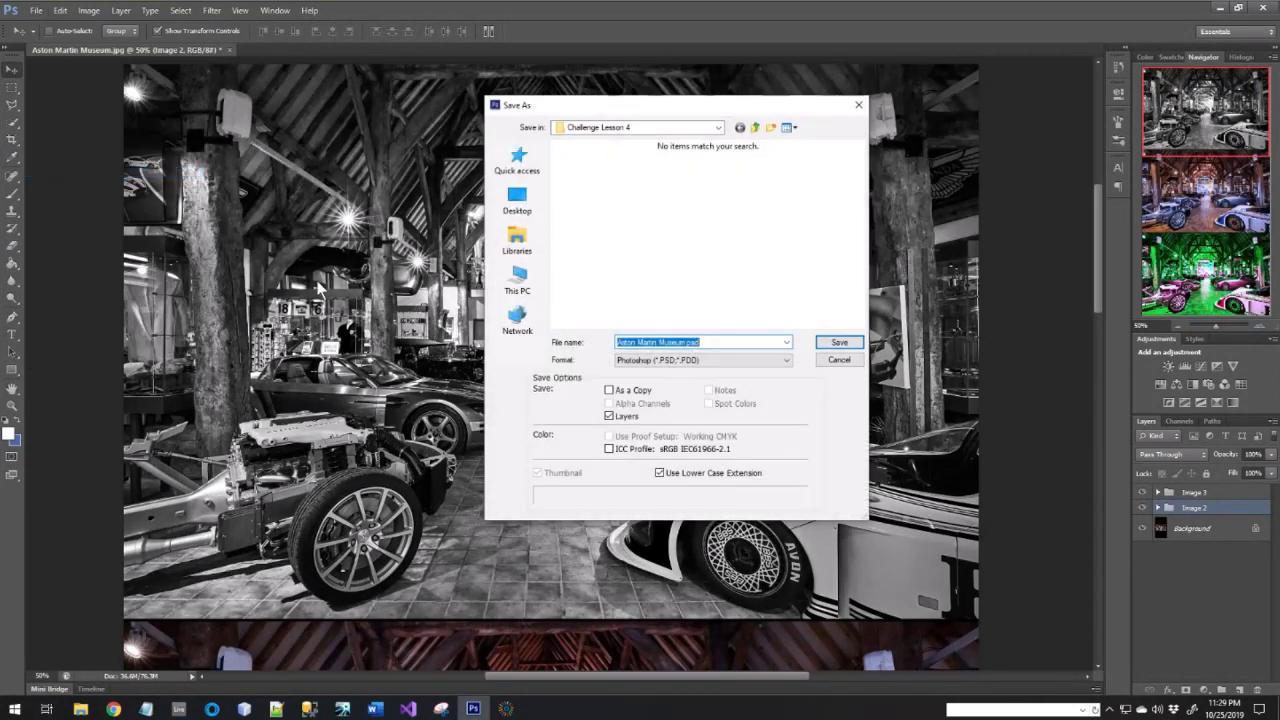
click(719, 128)
click(719, 128)
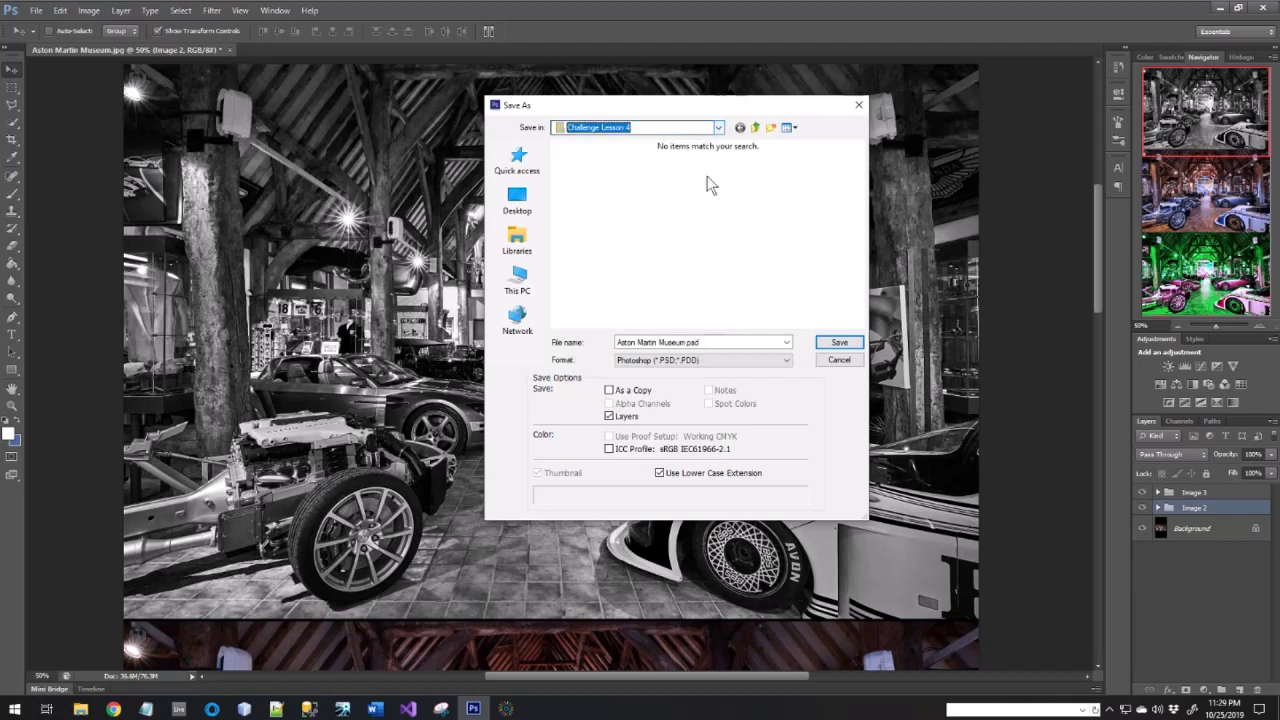
click(712, 360)
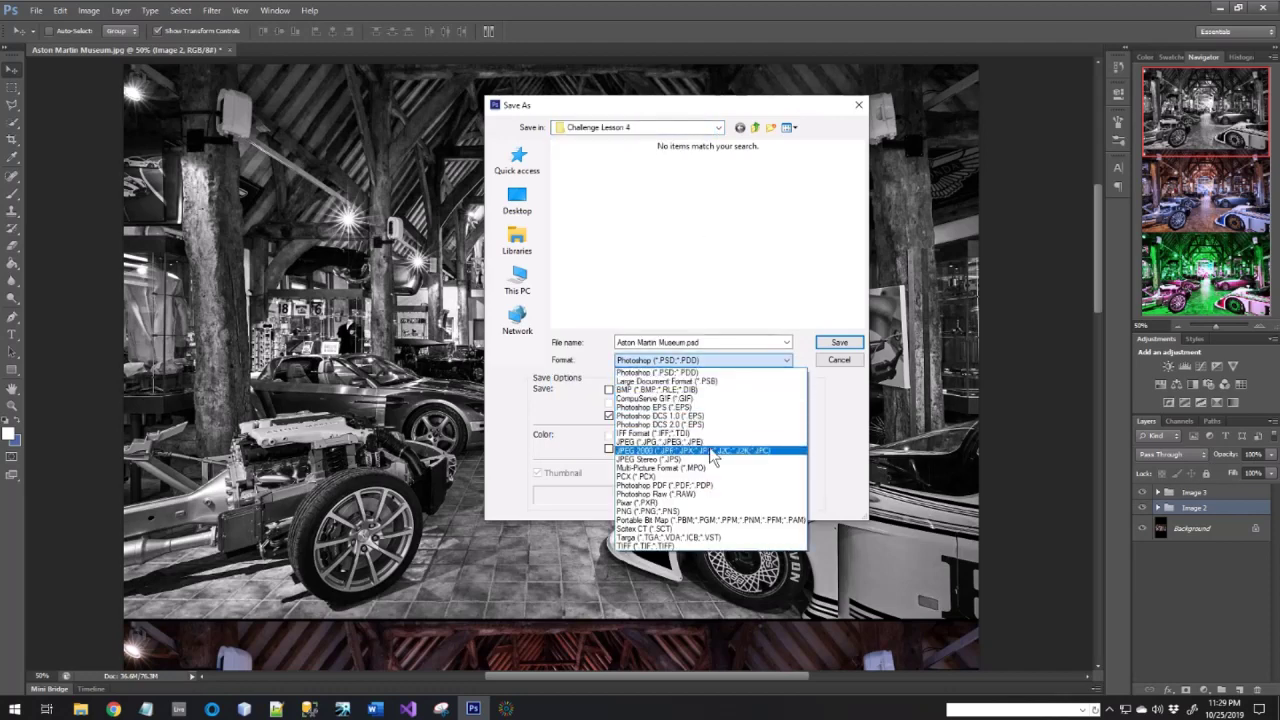
click(707, 433)
click(712, 342)
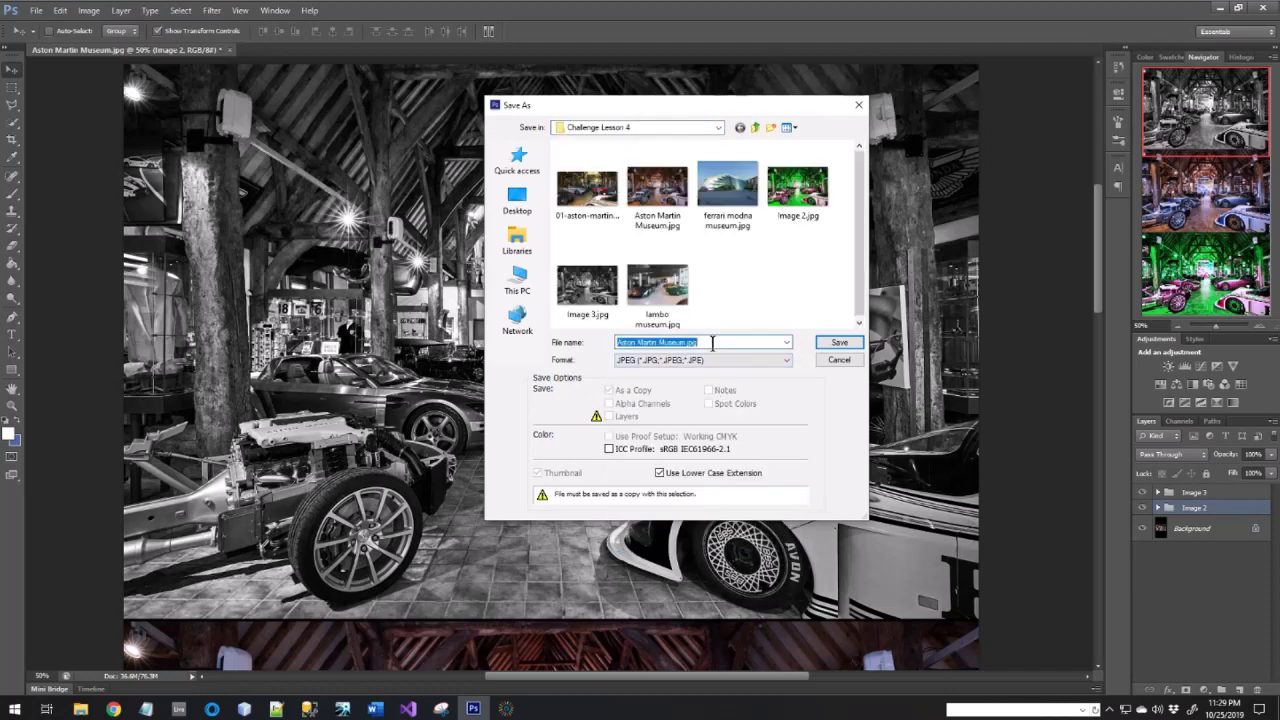
text(Challenge 4)
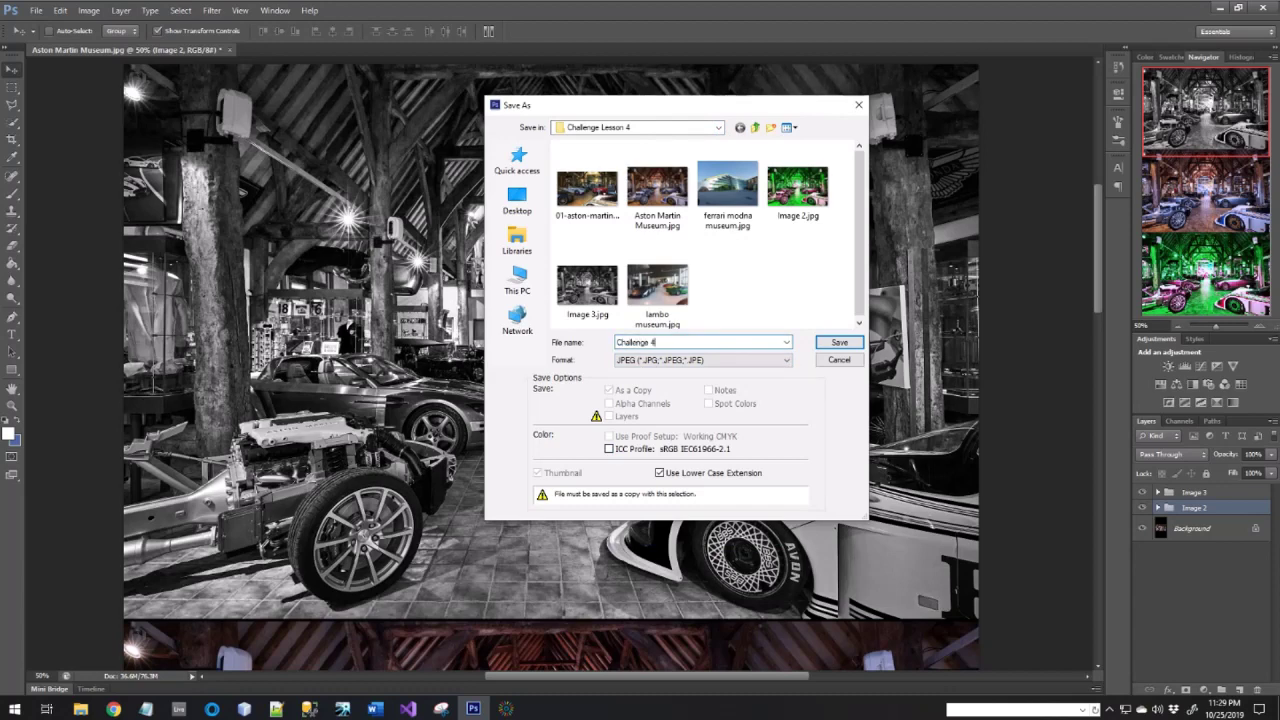
key(Return)
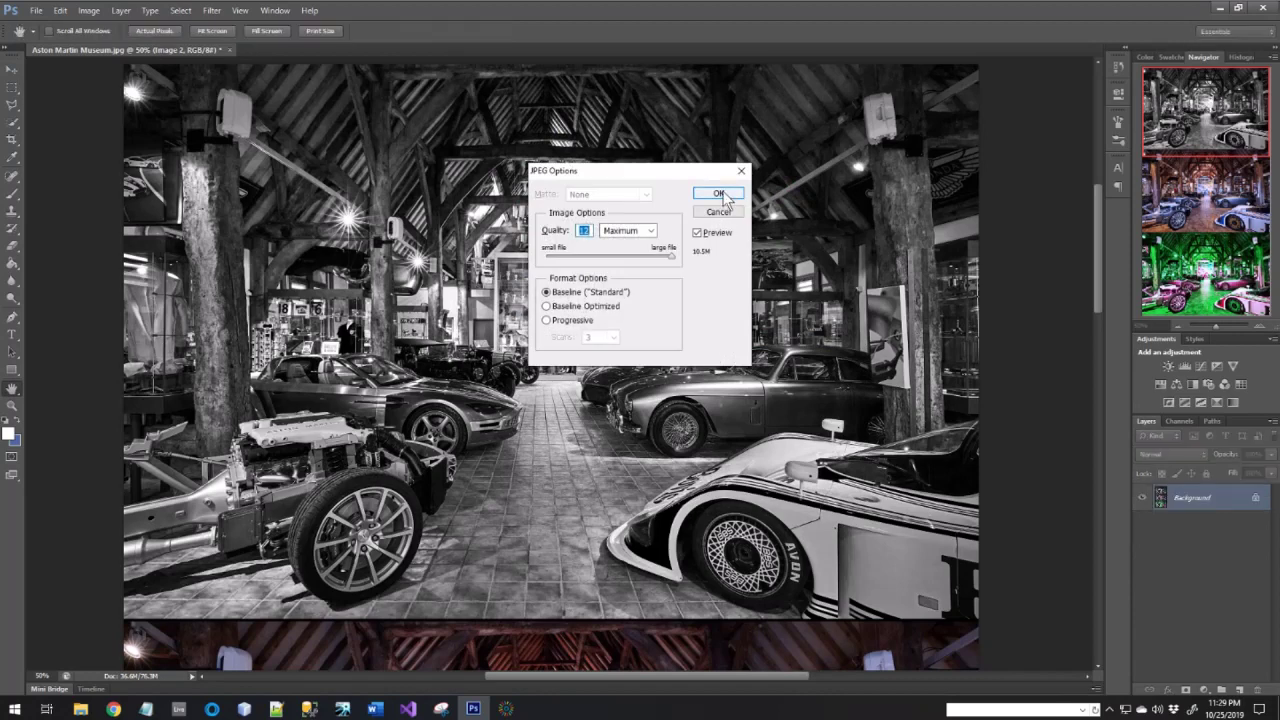
click(720, 193)
- Save the layered document in Photoshop PSD format as Challenge 4 in the Challenge Lesson 4 folder and close it
click(35, 11)
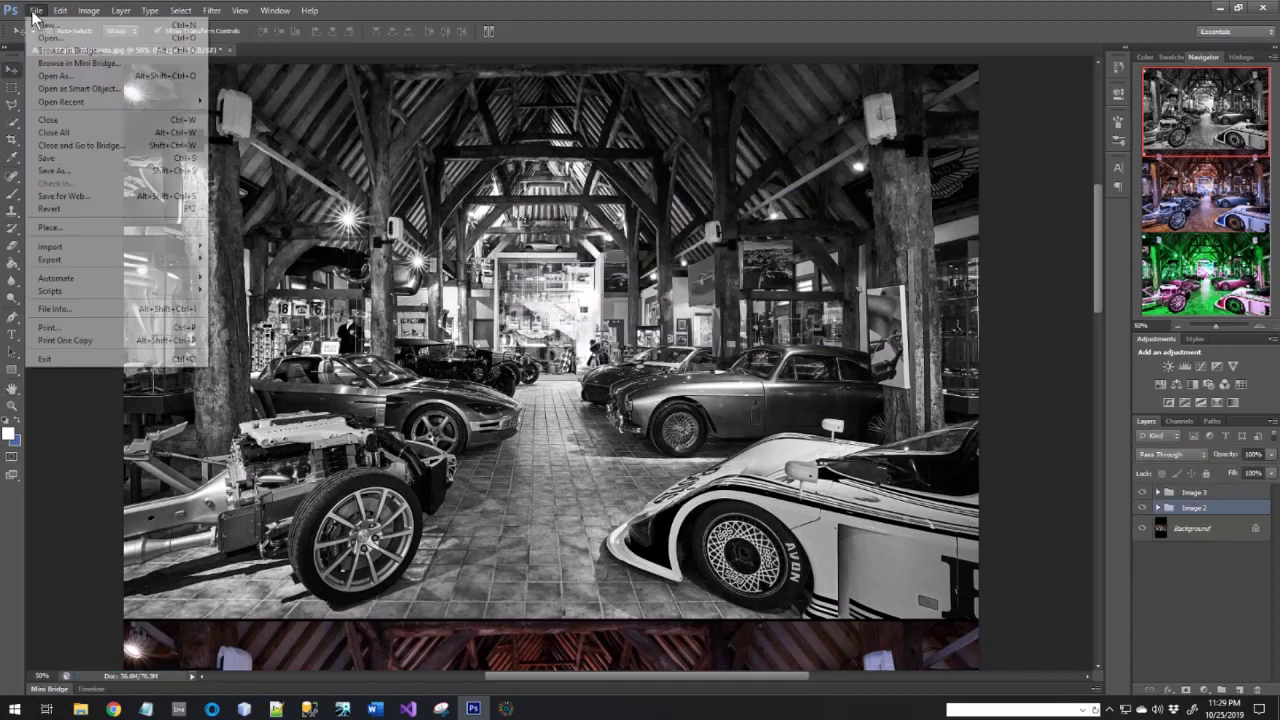
click(70, 171)
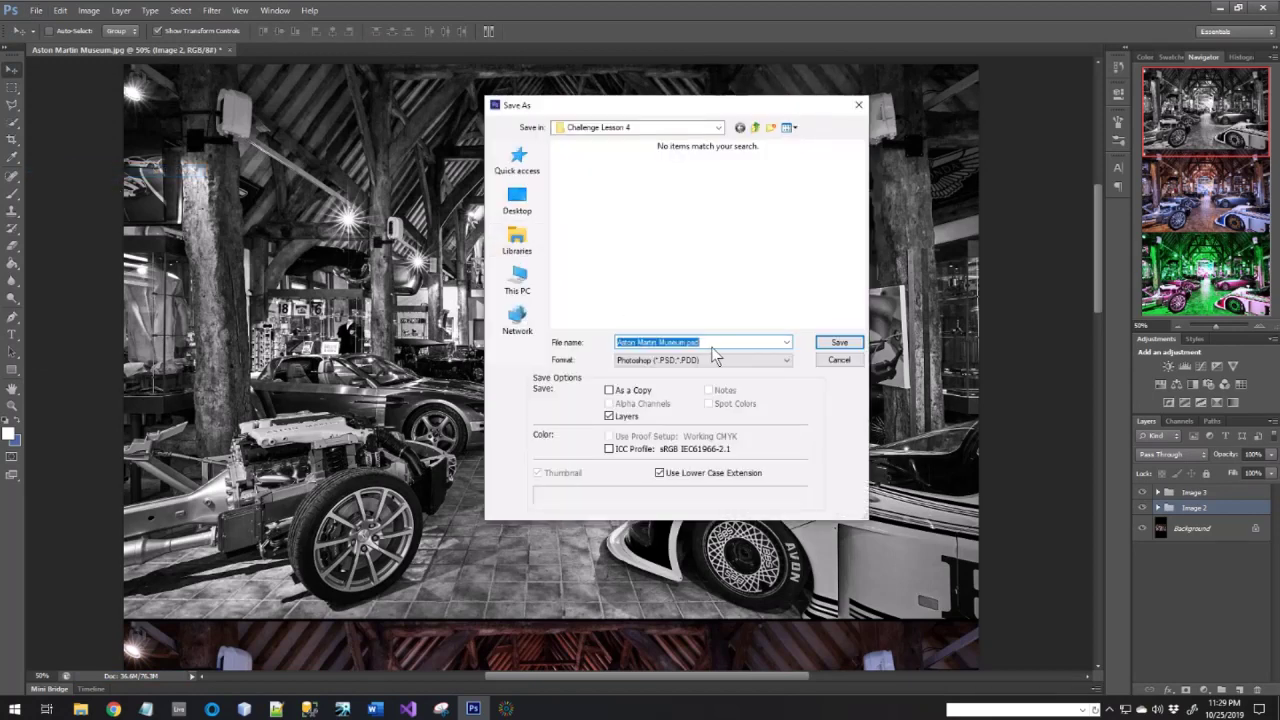
text(Challe)
key(Down)
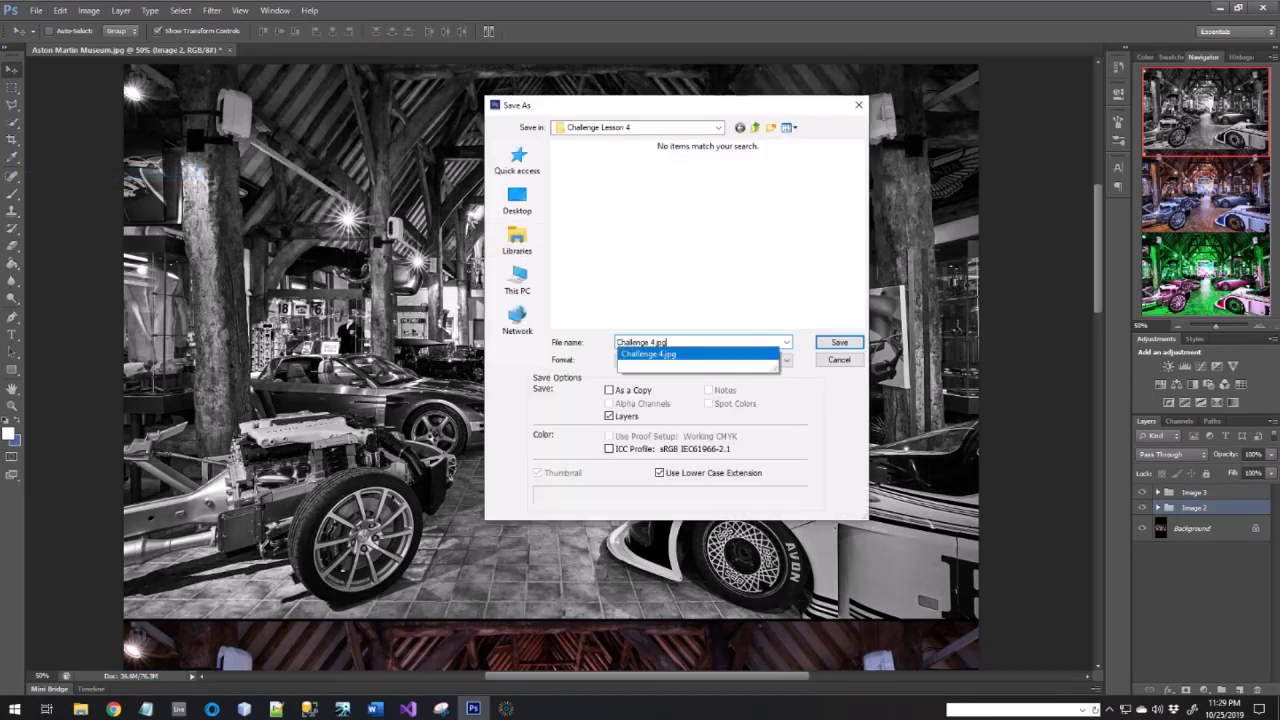
key(BackSpace)
key(BackSpace)
key(BackSpace)
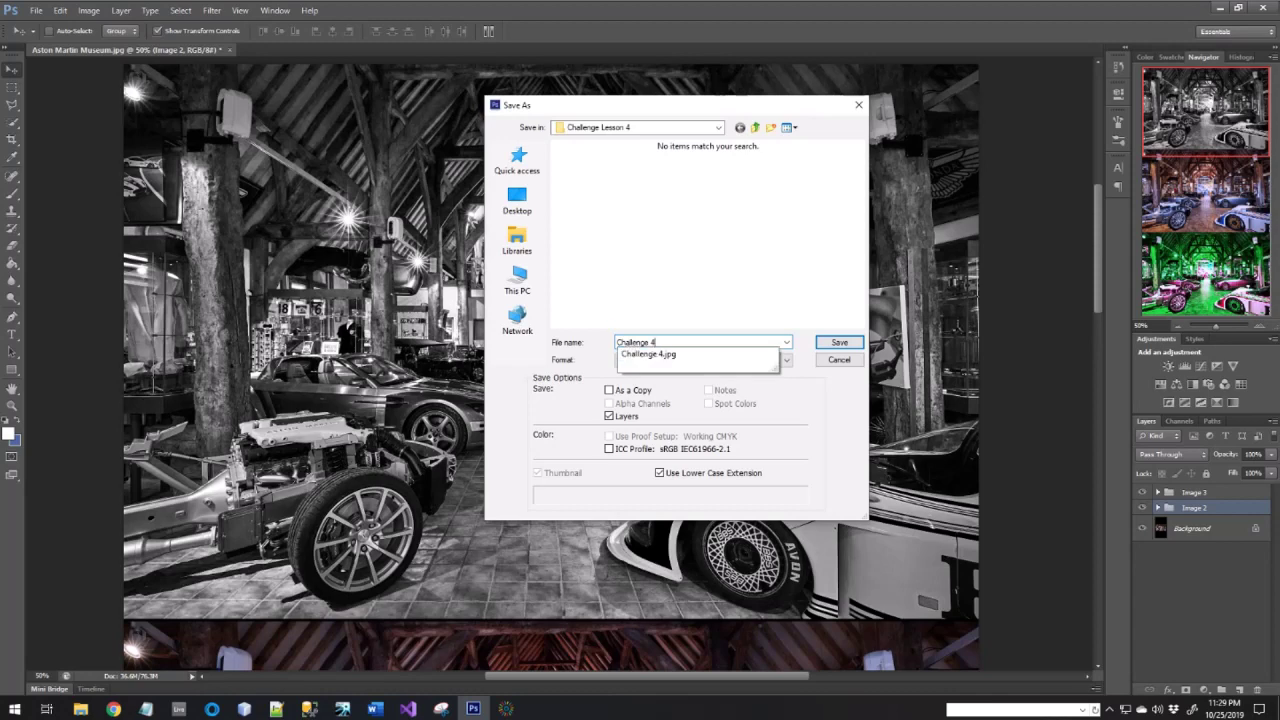
key(Return)
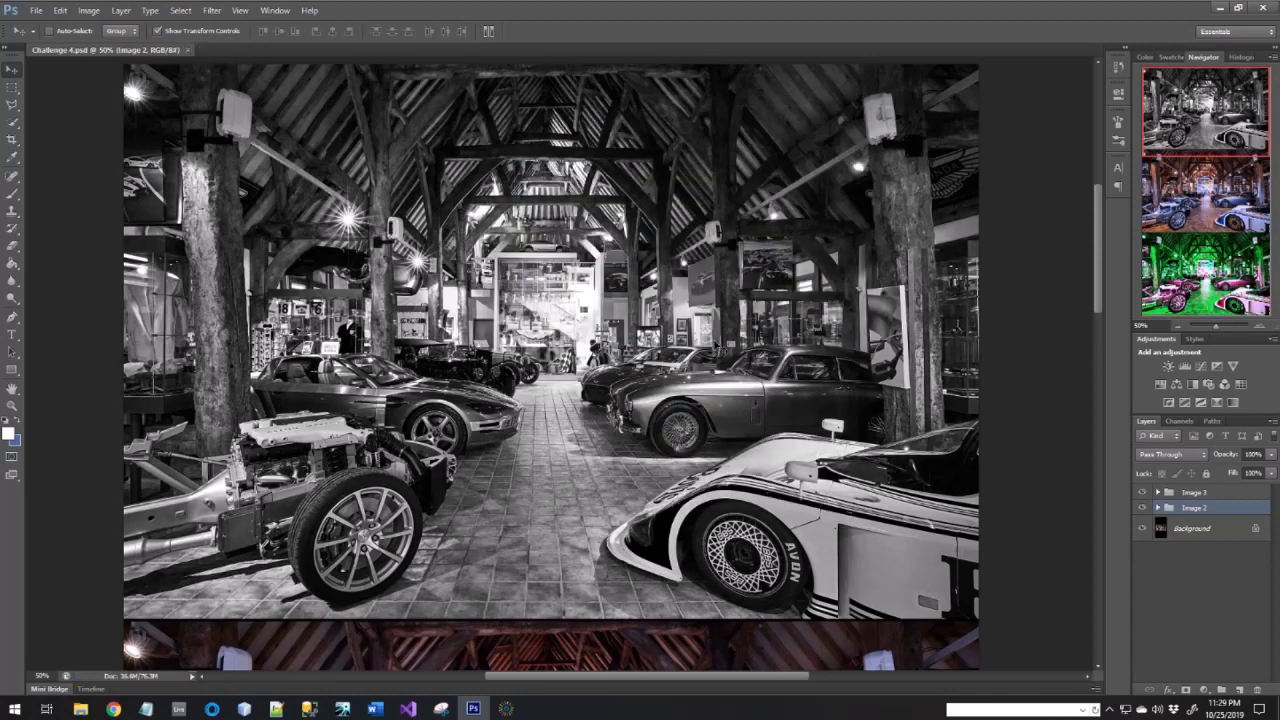
click(188, 50)
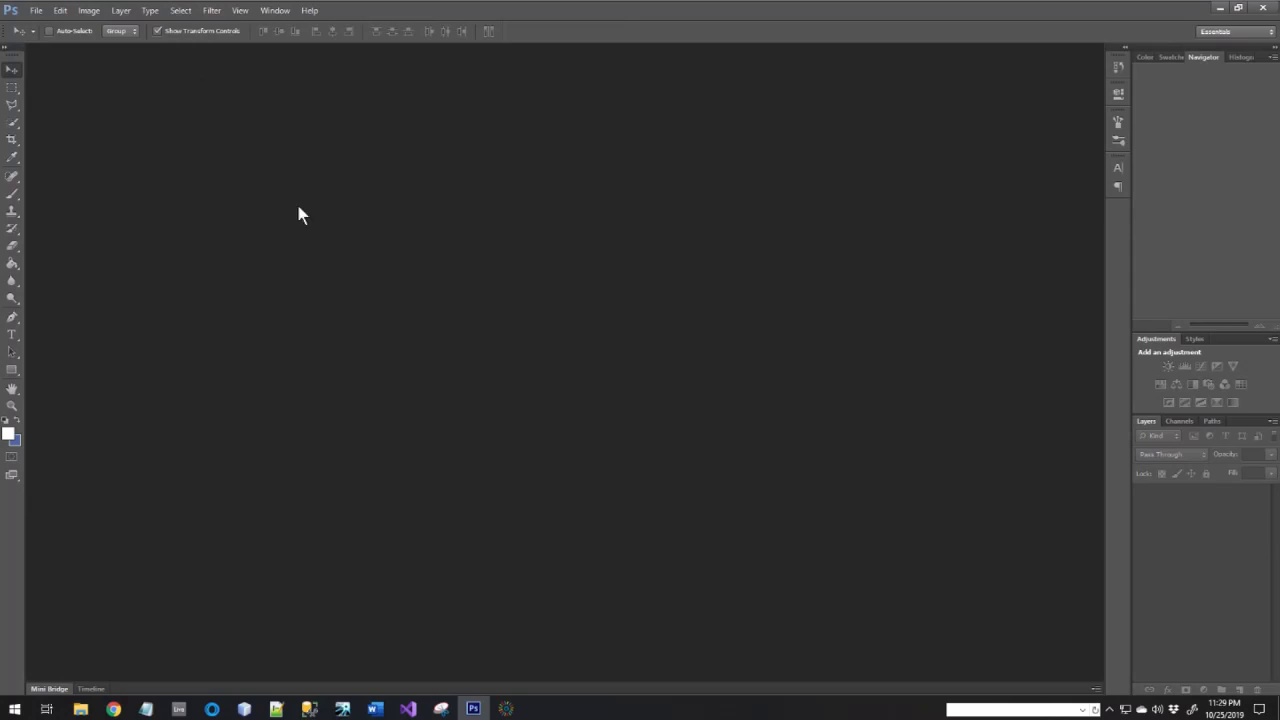
click(506, 708)
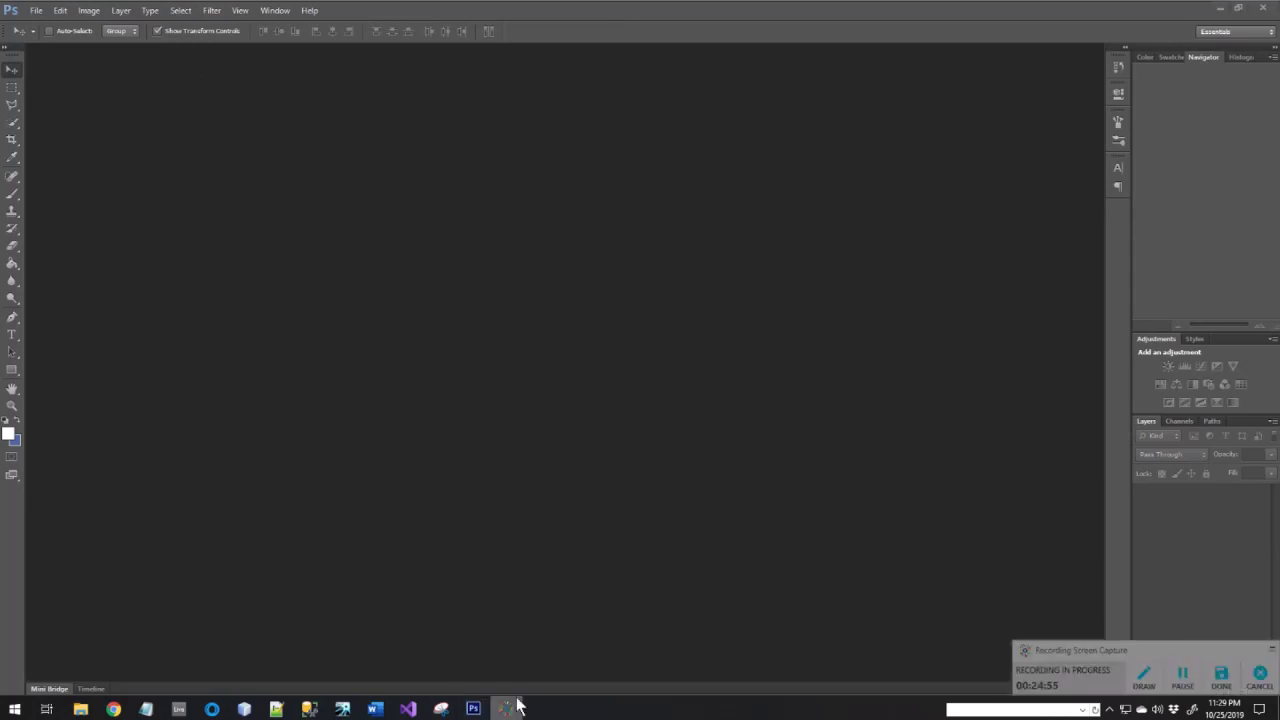